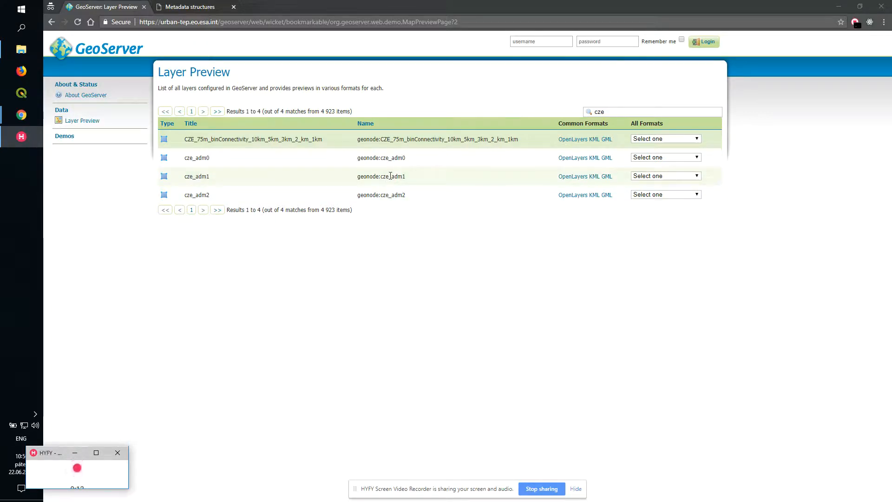
# - Download the cze_adm0 layer in Shapefile format and save the zip in the Create New Scope With Statistics folder
pyautogui.moveTo(381, 158); pyautogui.dragTo(401, 160)
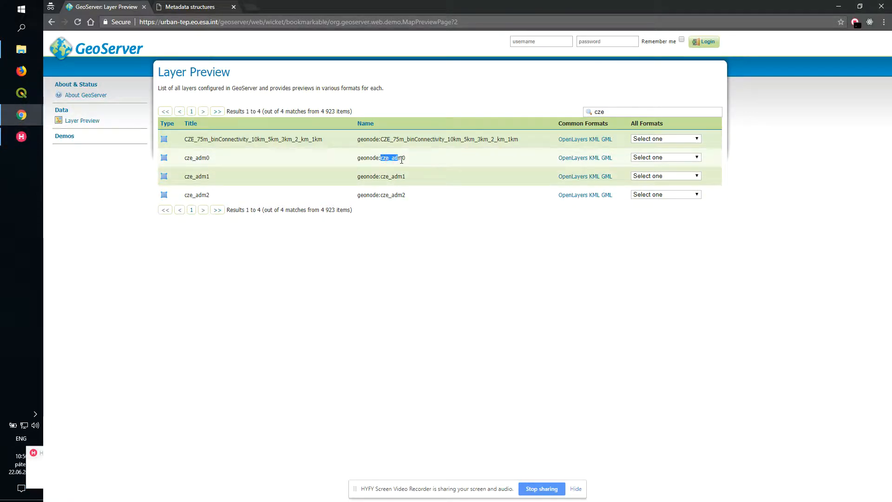
pyautogui.click(401, 158)
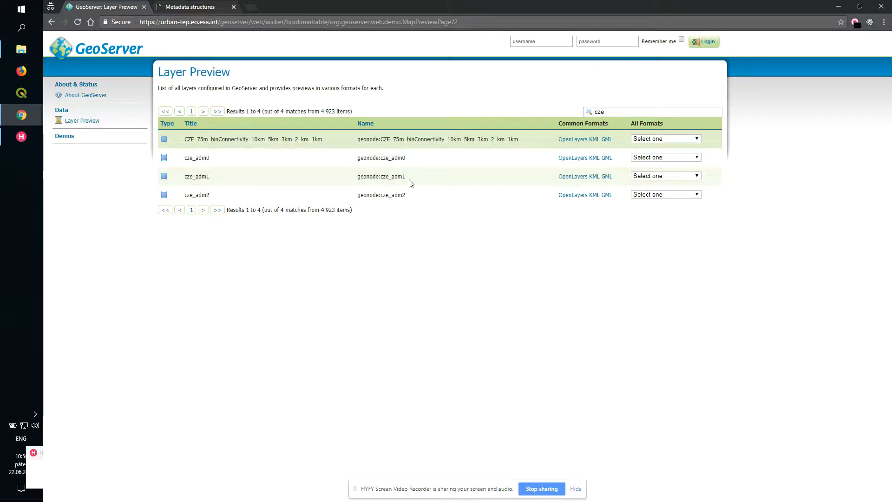
pyautogui.click(695, 157)
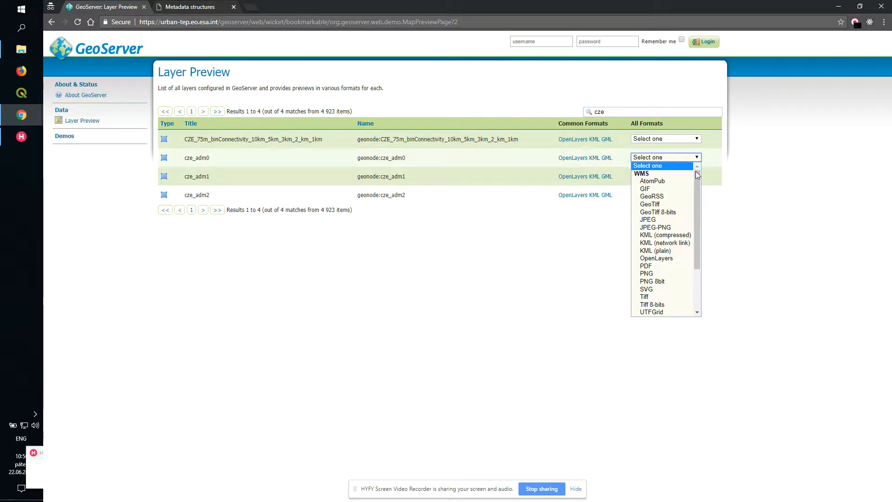
pyautogui.moveTo(697, 175); pyautogui.dragTo(709, 261)
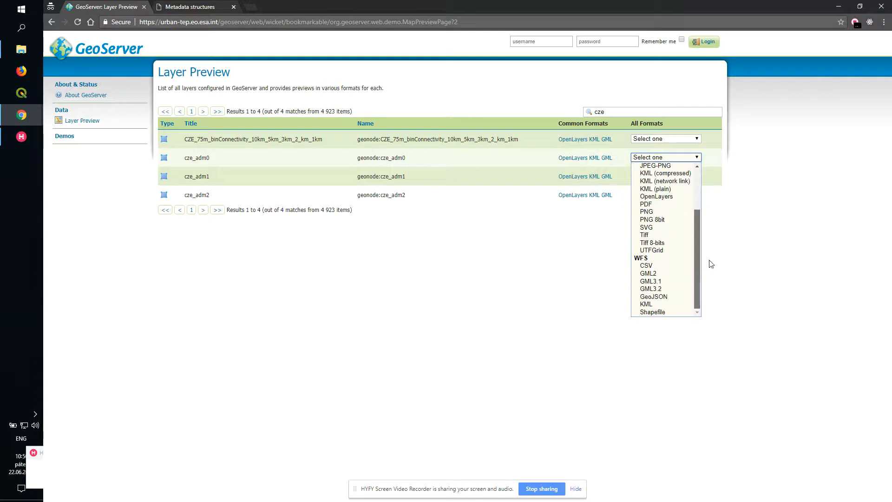
pyautogui.click(651, 312)
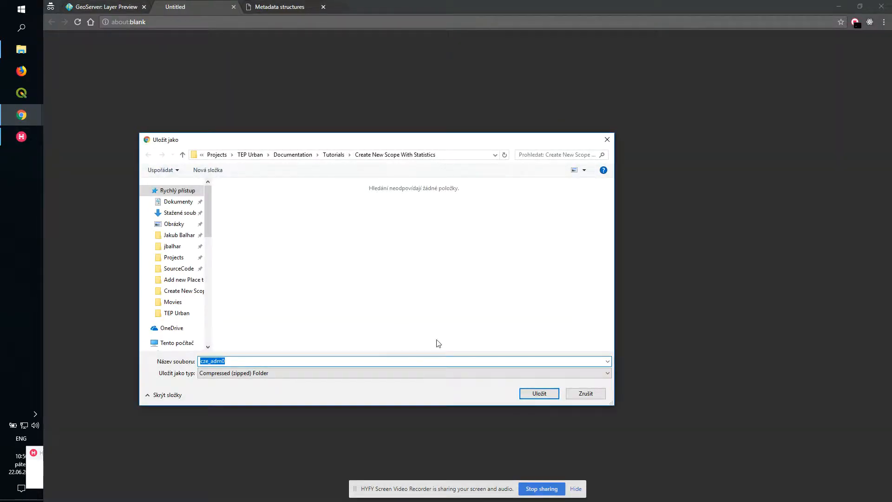
pyautogui.click(536, 400)
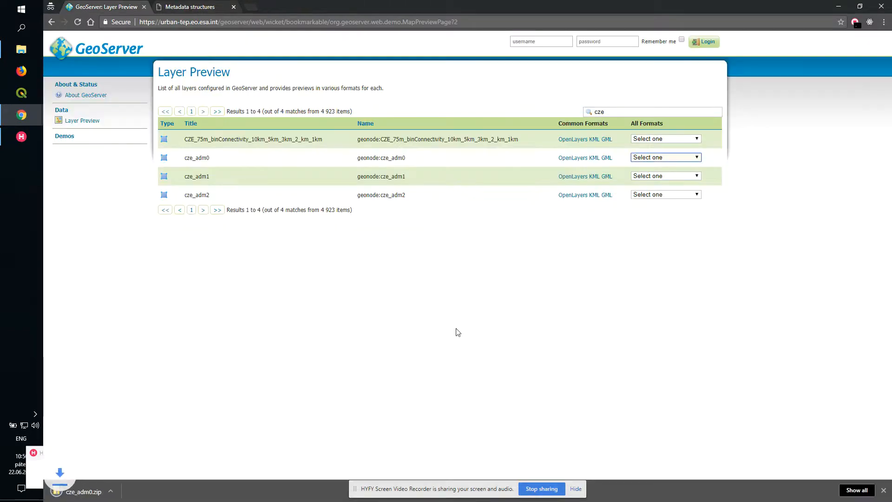
# - Download the cze_adm1 layer as a Shapefile zip into the same folder
pyautogui.click(668, 177)
pyautogui.moveTo(698, 196); pyautogui.dragTo(698, 236)
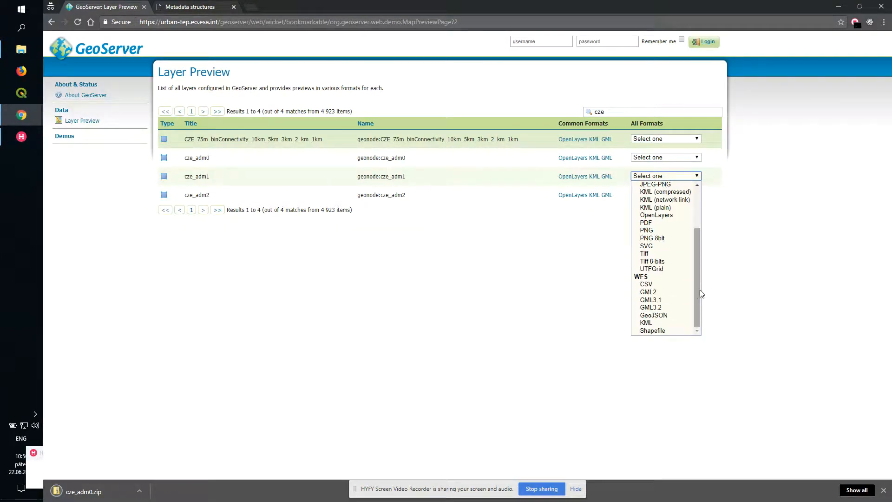
pyautogui.click(653, 330)
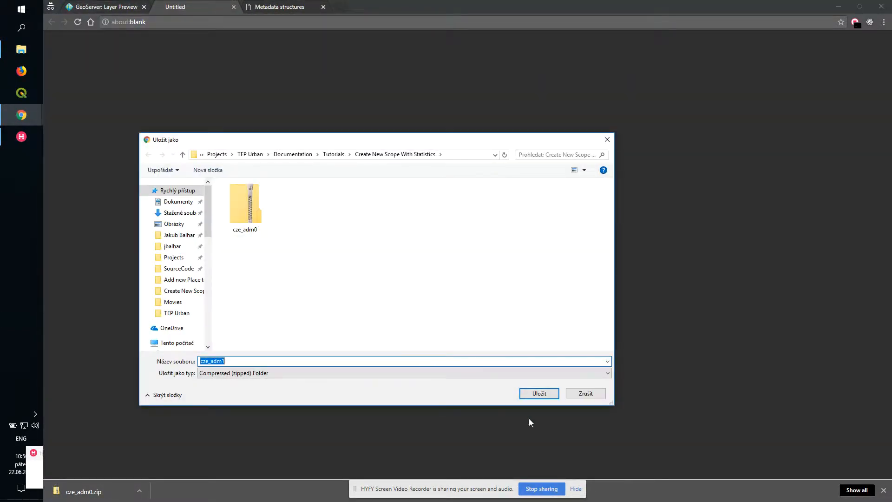
pyautogui.click(534, 392)
# - Download the cze_adm2 layer as a Shapefile zip into the same folder
pyautogui.click(697, 195)
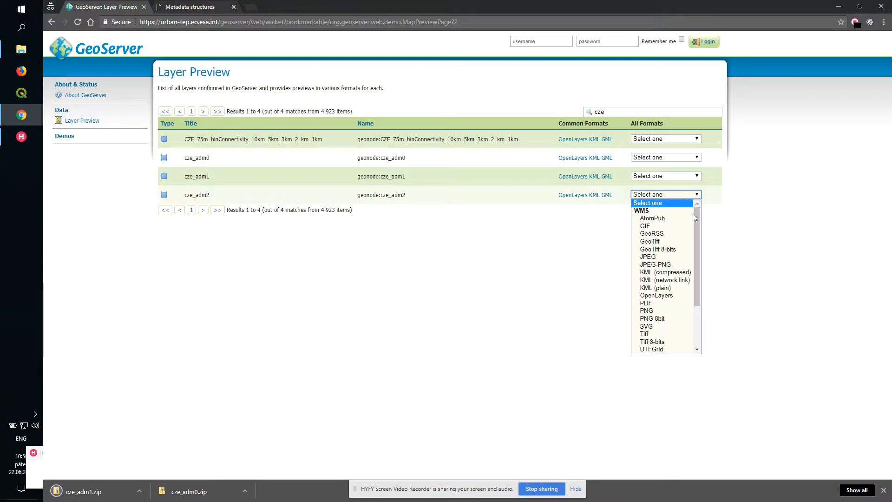
pyautogui.moveTo(693, 214); pyautogui.dragTo(698, 258)
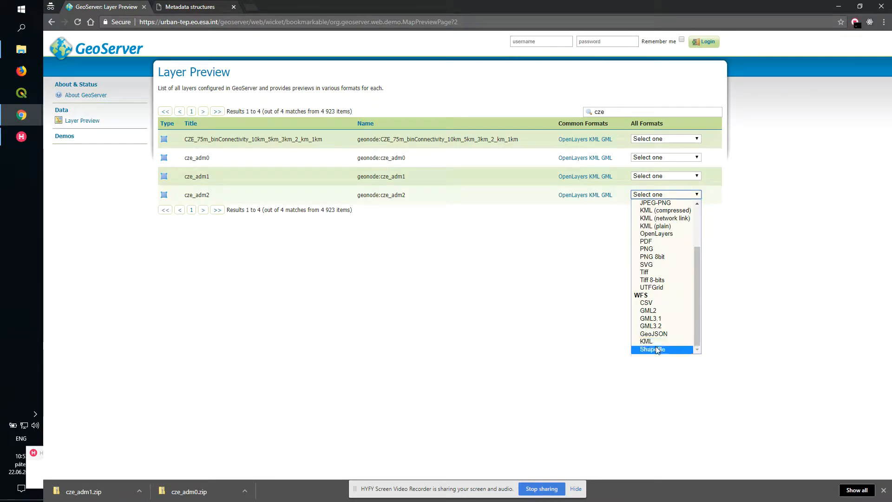
pyautogui.click(659, 349)
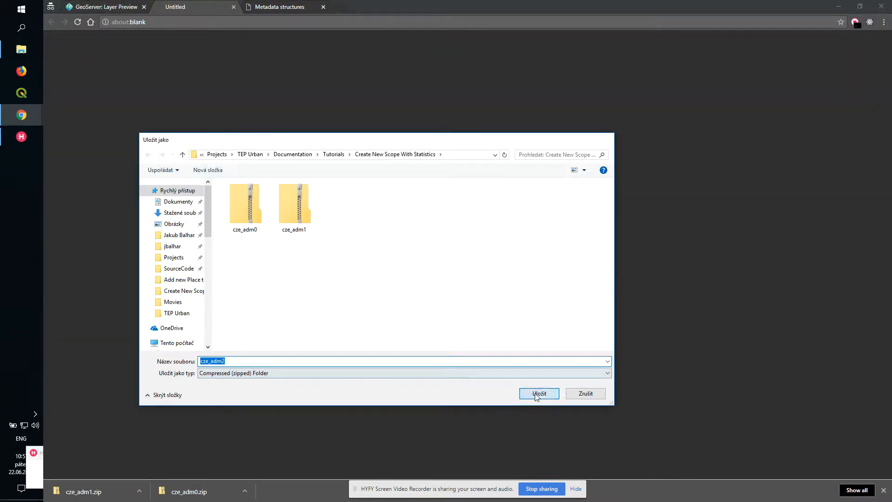
pyautogui.click(527, 393)
# - Open the download folder and try to extract all three zip archives at once with 7-Zip
pyautogui.click(21, 49)
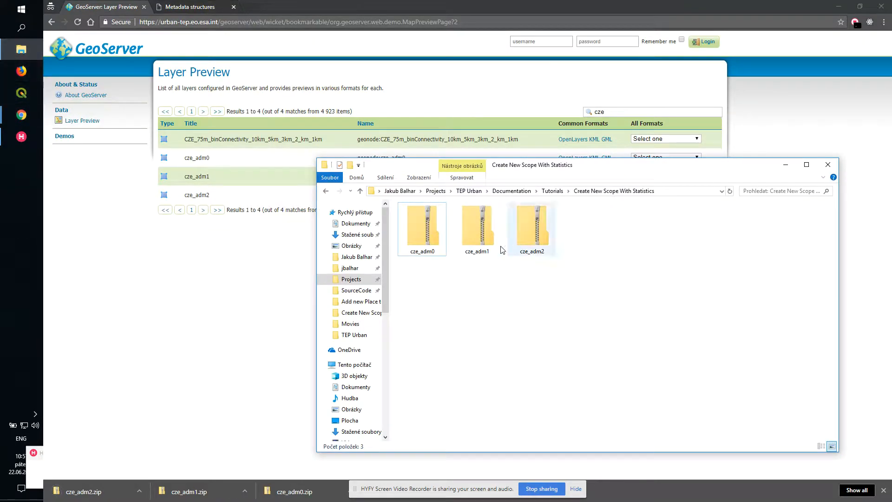
pyautogui.click(426, 235)
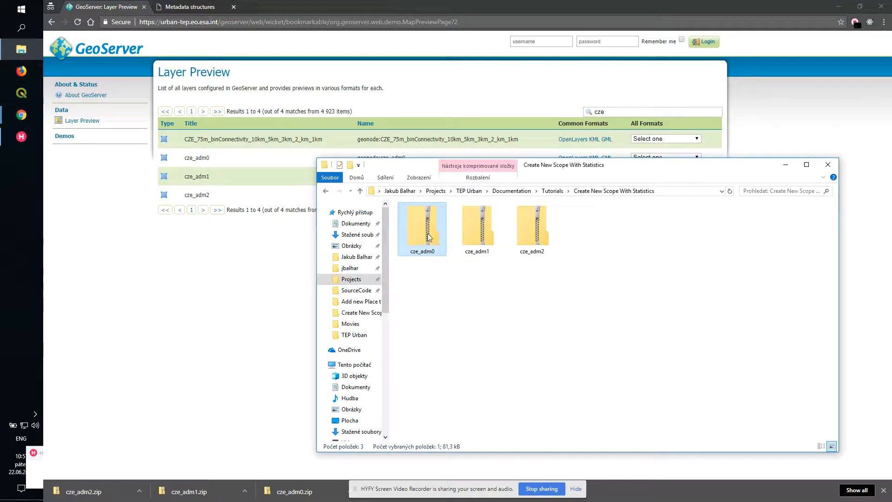
pyautogui.rightClick(420, 226)
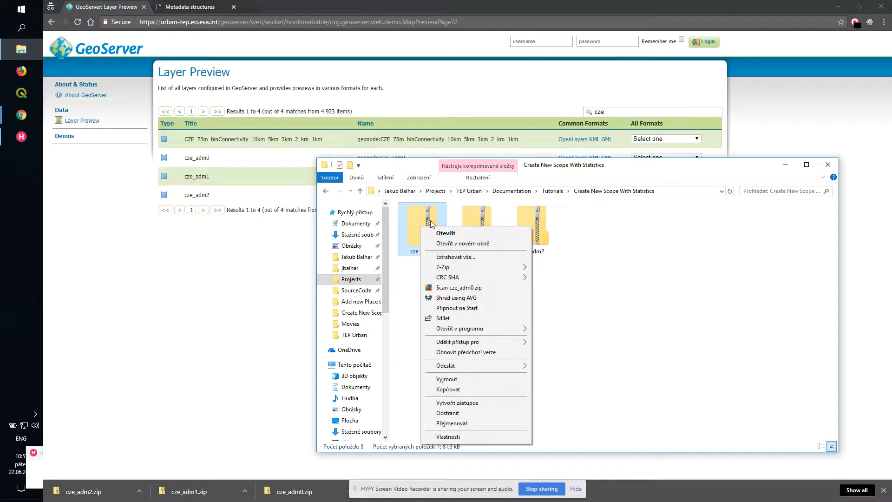
pyautogui.press('Escape')
pyautogui.moveTo(594, 254); pyautogui.dragTo(419, 224)
pyautogui.rightClick(424, 224)
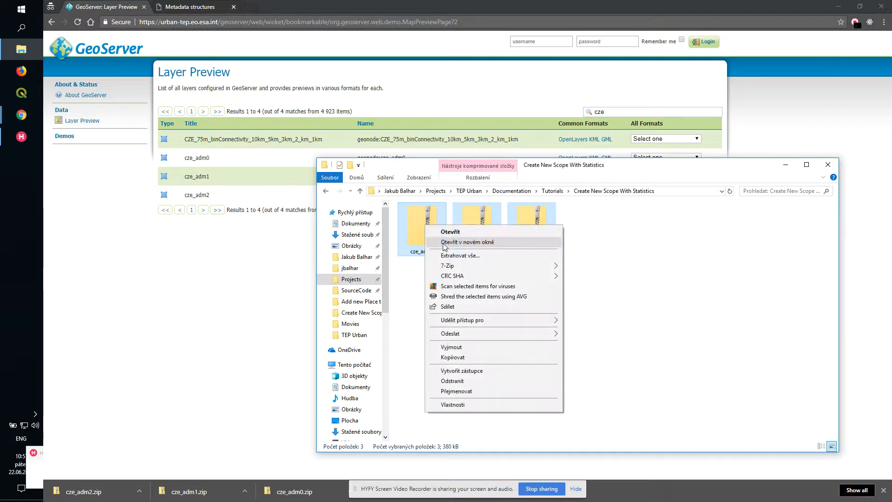
pyautogui.moveTo(511, 266)
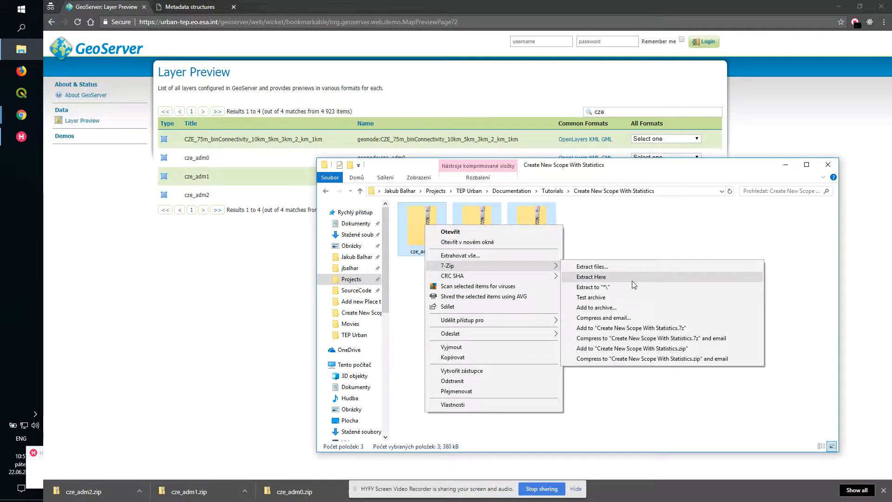
pyautogui.click(605, 288)
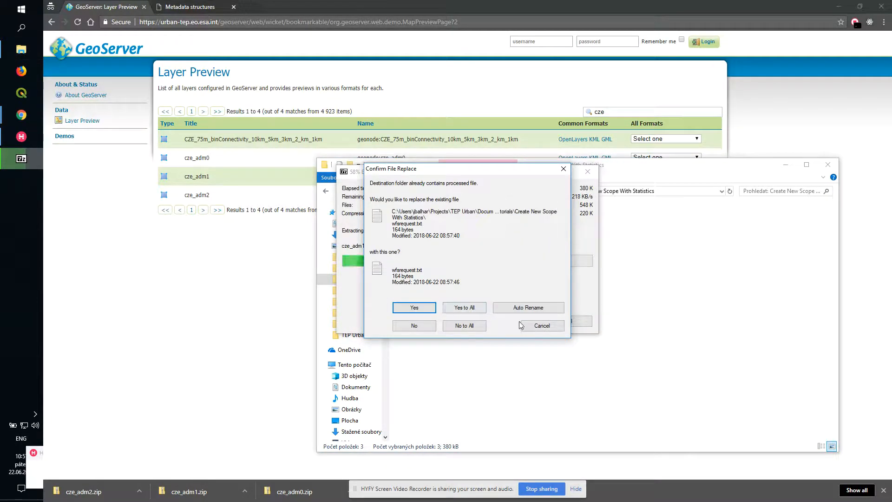
pyautogui.click(536, 329)
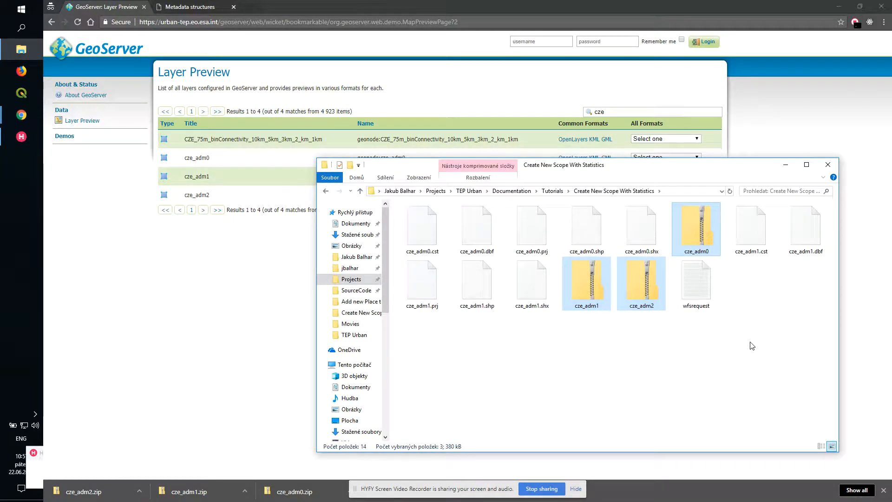
# - Permanently delete all loose extracted files, keeping only the three zip archives
pyautogui.click(686, 229)
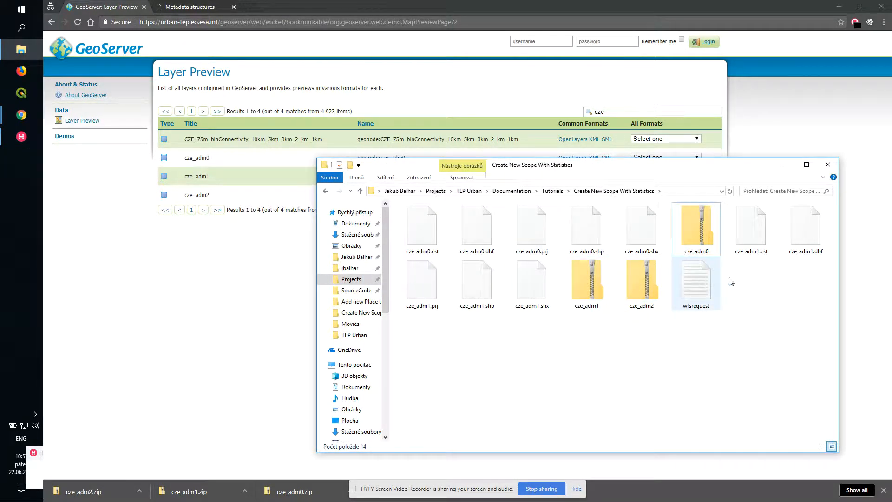
pyautogui.moveTo(822, 290); pyautogui.dragTo(374, 203)
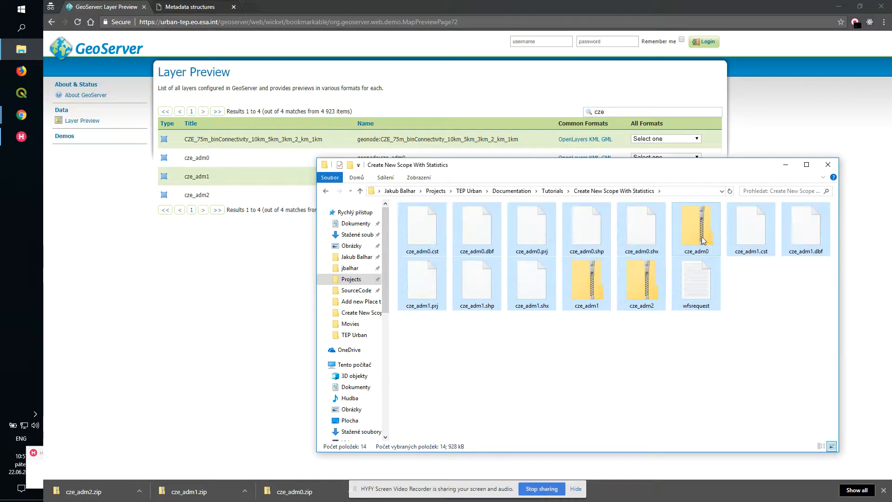
pyautogui.keyDown('ctrl'); pyautogui.click(696, 227); pyautogui.keyUp('ctrl')
pyautogui.keyDown('ctrl'); pyautogui.click(651, 280); pyautogui.keyUp('ctrl')
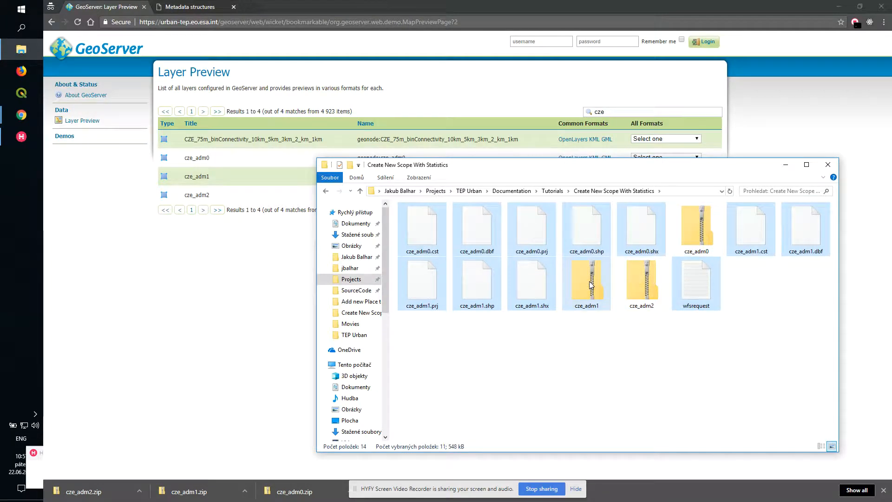
pyautogui.hotkey('shift', 'Delete')
pyautogui.click(504, 263)
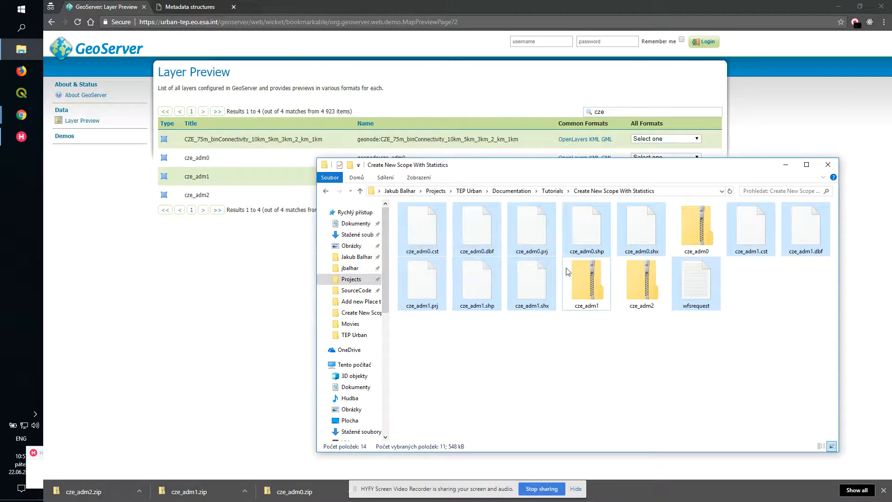
# - Extract cze_adm0.zip, cze_adm1.zip and cze_adm2.zip each into its own folder with 7-Zip
pyautogui.click(419, 229)
pyautogui.rightClick(418, 227)
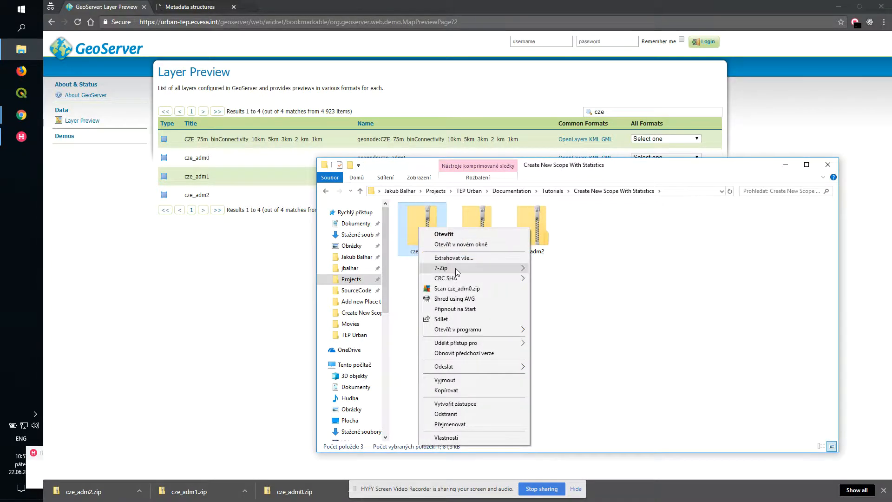
pyautogui.moveTo(469, 269)
pyautogui.click(560, 310)
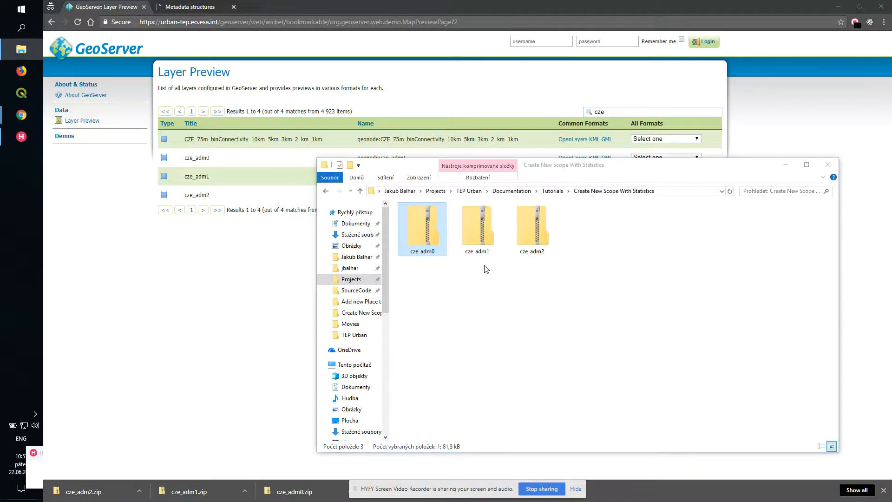
pyautogui.rightClick(538, 236)
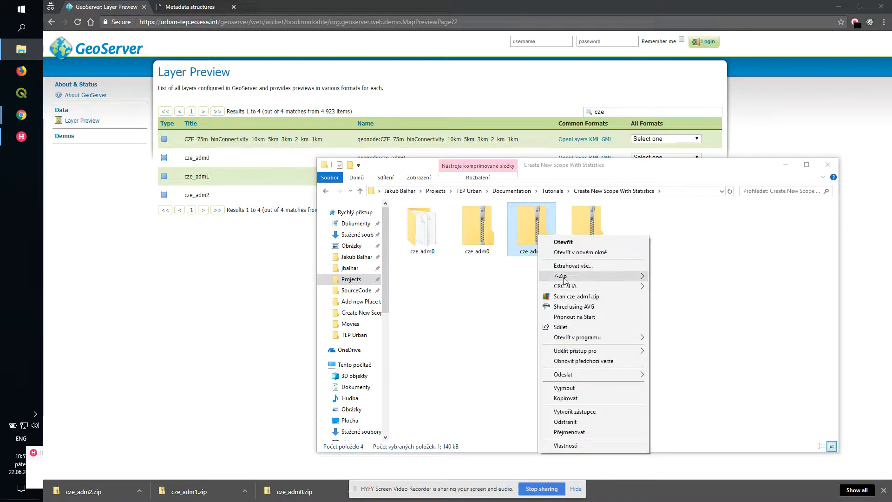
pyautogui.moveTo(562, 276)
pyautogui.click(669, 318)
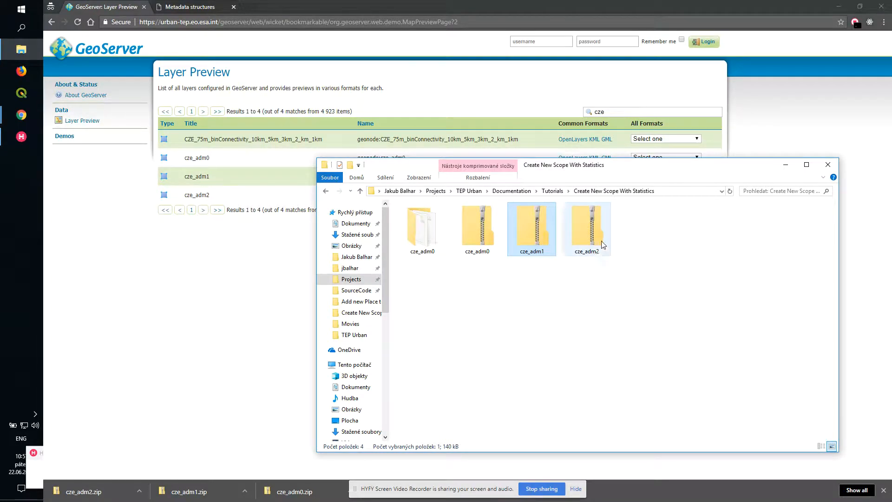
pyautogui.rightClick(640, 235)
pyautogui.moveTo(665, 275)
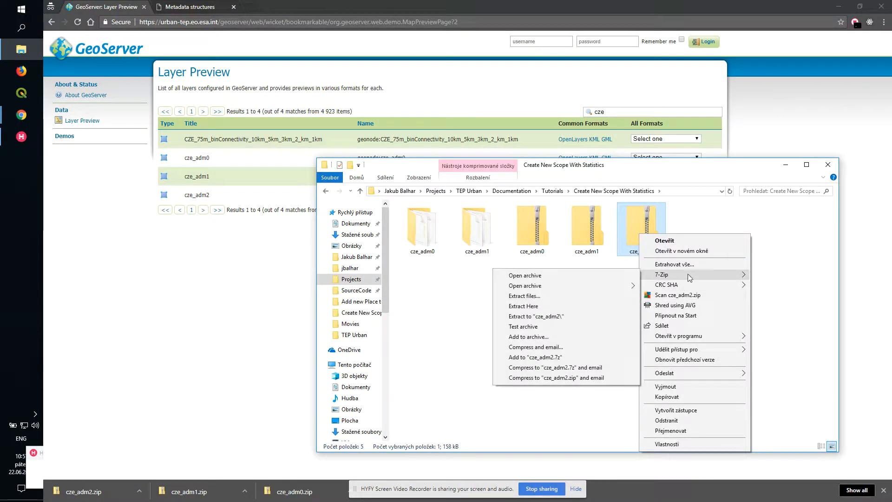
pyautogui.click(513, 317)
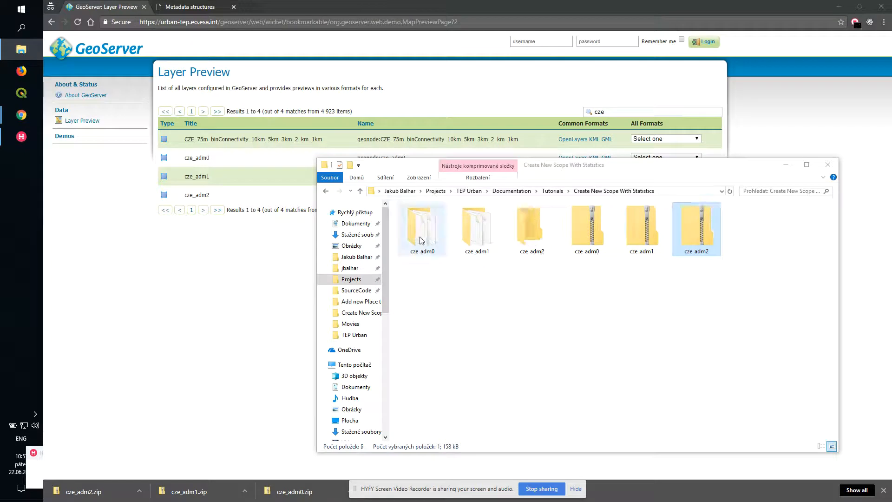
# - Open the cze_adm0 folder and compress its .dbf, .prj, .shp and .shx files into cze_adm0.zip
pyautogui.doubleClick(439, 229)
pyautogui.click(445, 227)
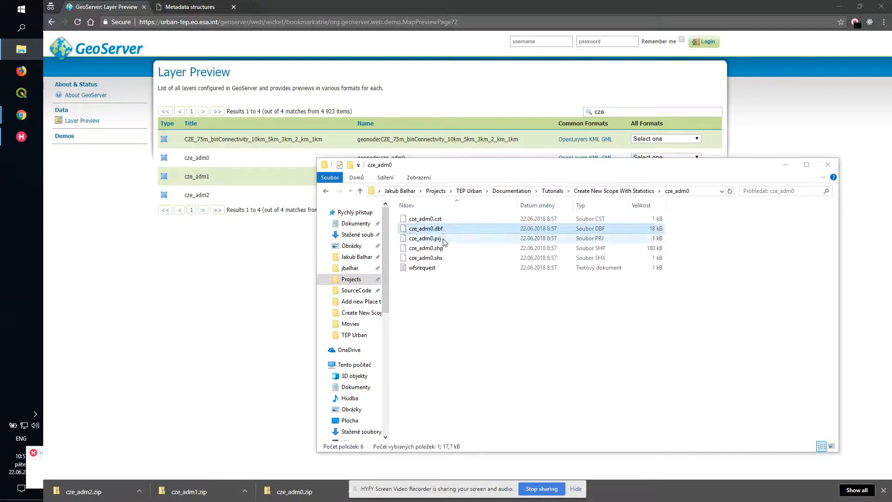
pyautogui.keyDown('shift'); pyautogui.click(439, 256); pyautogui.keyUp('shift')
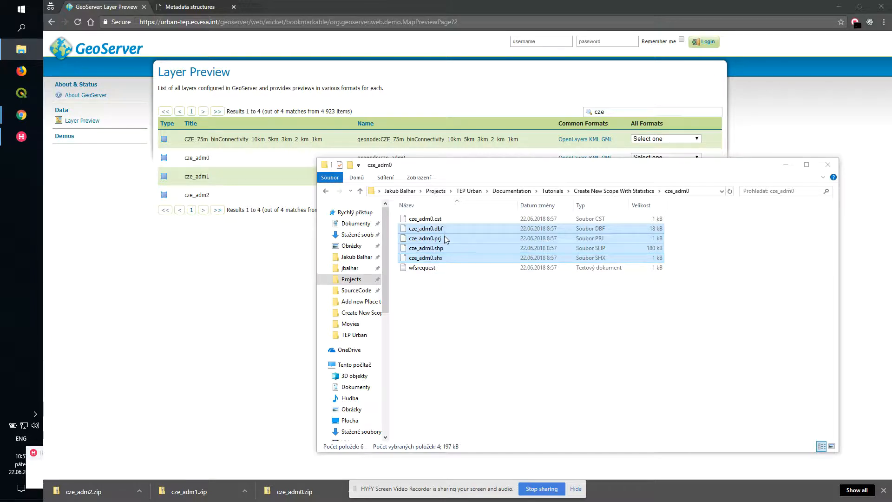
pyautogui.rightClick(435, 235)
pyautogui.moveTo(445, 238)
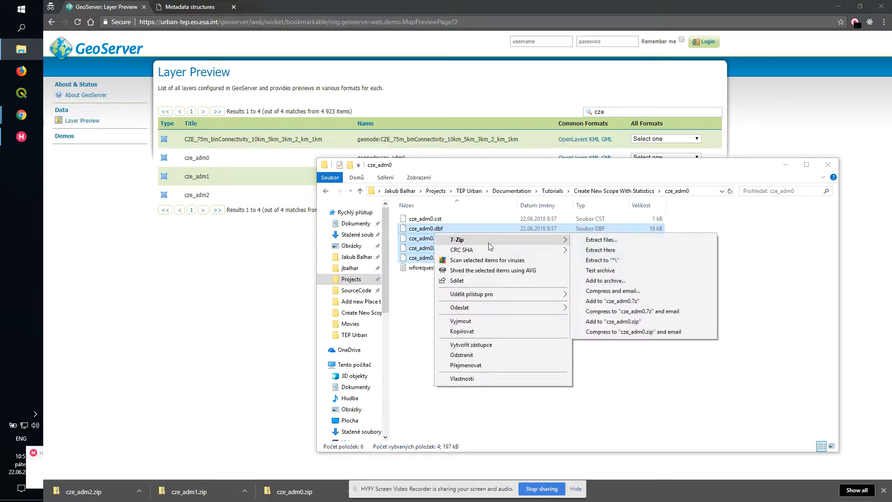
pyautogui.click(598, 285)
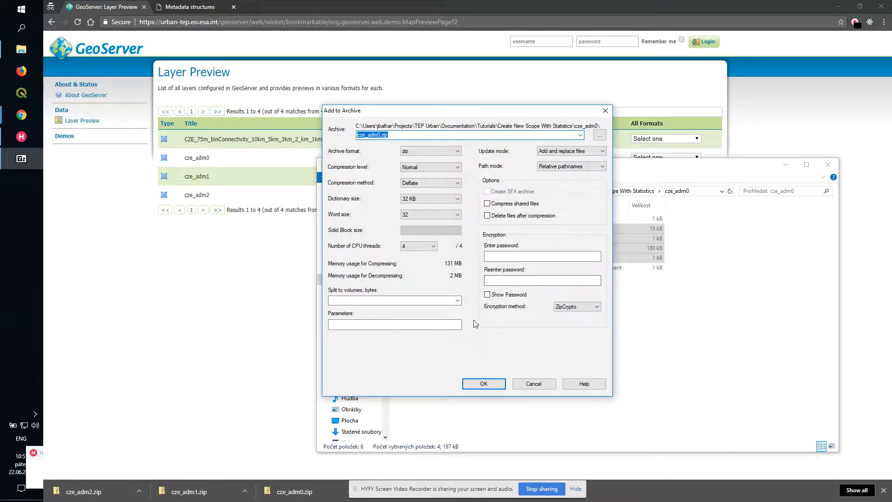
pyautogui.press('Return')
# - Open the cze_adm1 folder and compress its .dbf, .prj, .shp and .shx files into cze_adm1.zip with 7-Zip
pyautogui.click(600, 191)
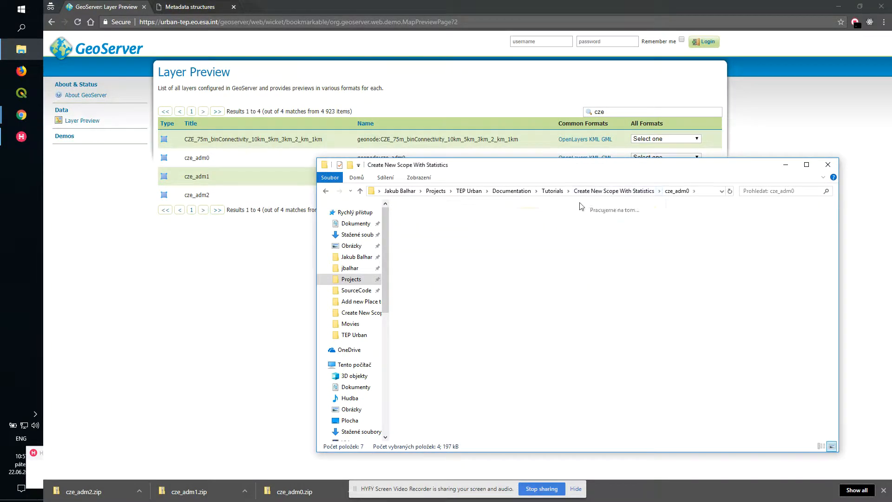
pyautogui.doubleClick(489, 232)
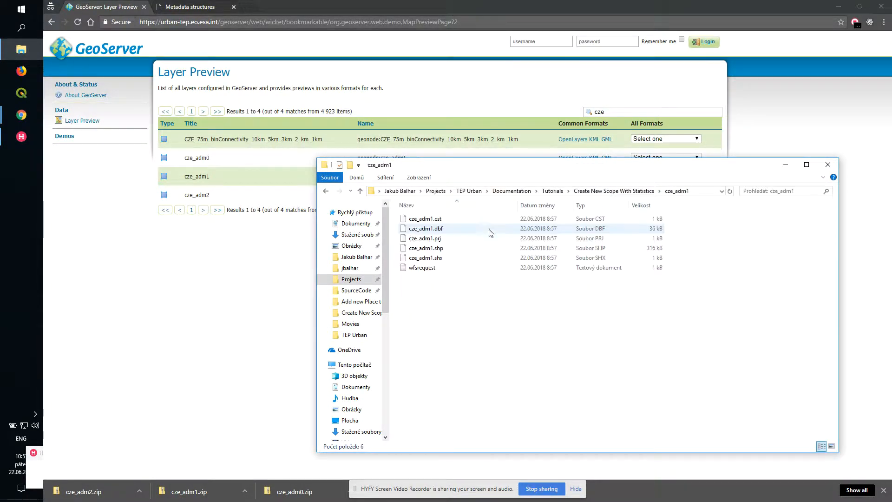
pyautogui.click(442, 230)
pyautogui.keyDown('shift'); pyautogui.click(441, 259); pyautogui.keyUp('shift')
pyautogui.rightClick(441, 260)
pyautogui.moveTo(460, 266)
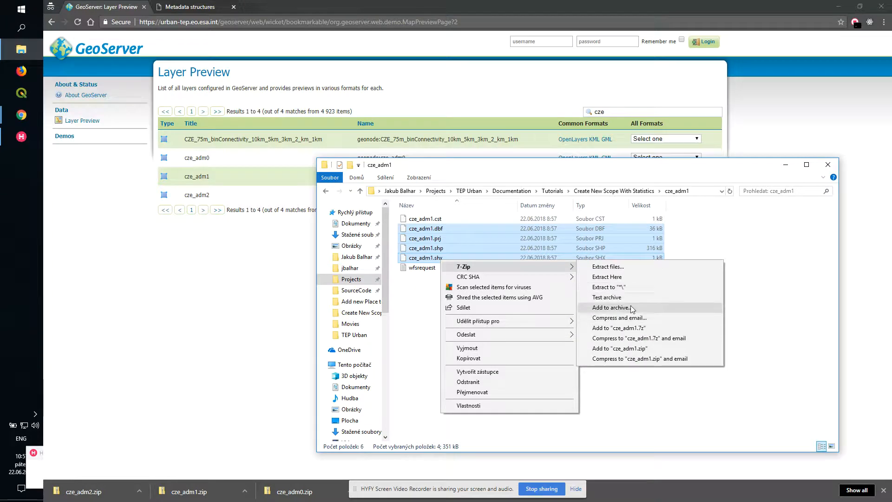
pyautogui.click(631, 305)
pyautogui.press('Return')
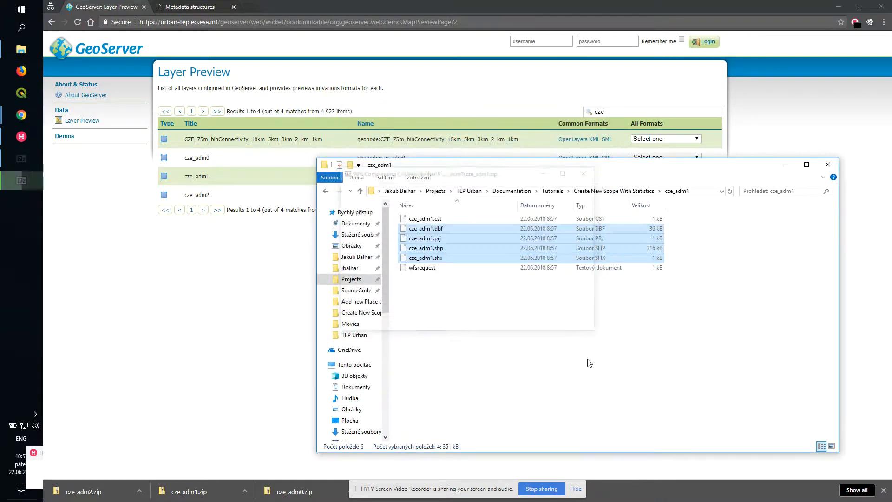
# - Open the cze_adm2 folder and compress its .dbf, .prj, .shp and .shx files into cze_adm2.zip with 7-Zip
pyautogui.click(611, 191)
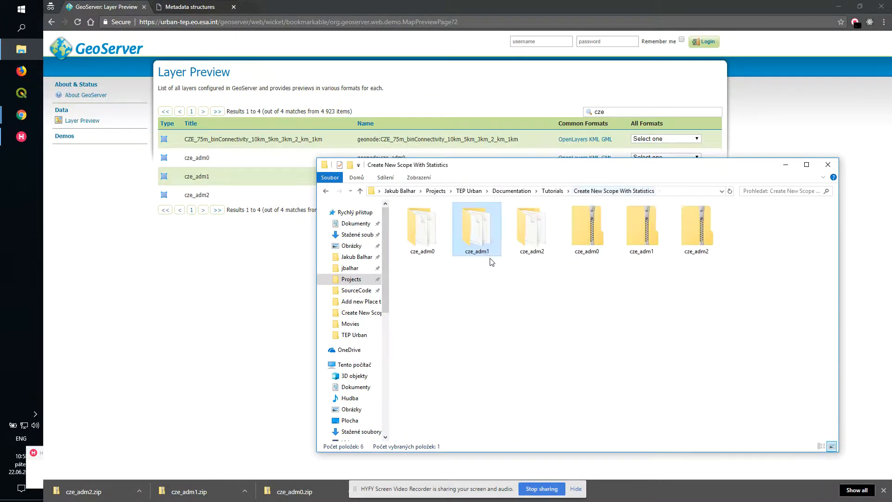
pyautogui.doubleClick(460, 243)
pyautogui.click(437, 228)
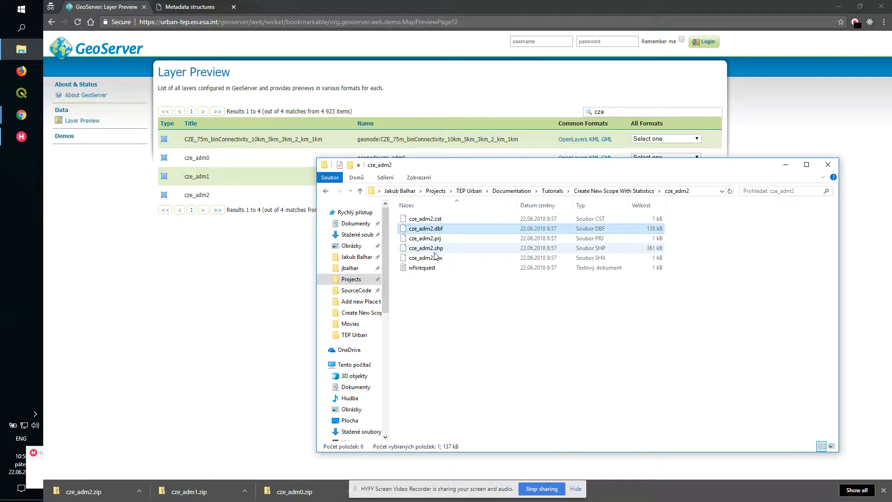
pyautogui.keyDown('shift'); pyautogui.click(434, 258); pyautogui.keyUp('shift')
pyautogui.rightClick(434, 258)
pyautogui.moveTo(465, 265)
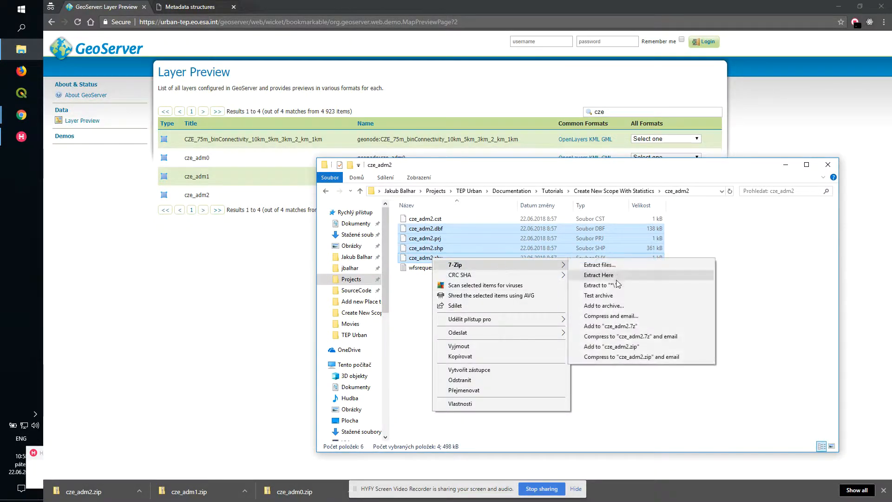
pyautogui.click(604, 304)
pyautogui.click(484, 384)
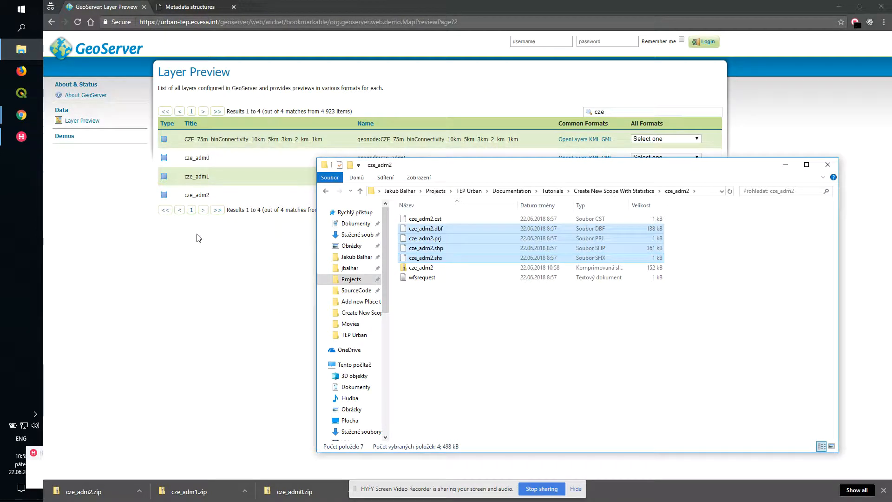
# - On the backoffice Data layers page, upload cze_adm0.zip from the cze_adm0 folder as a layer named cze_gadm
pyautogui.click(187, 10)
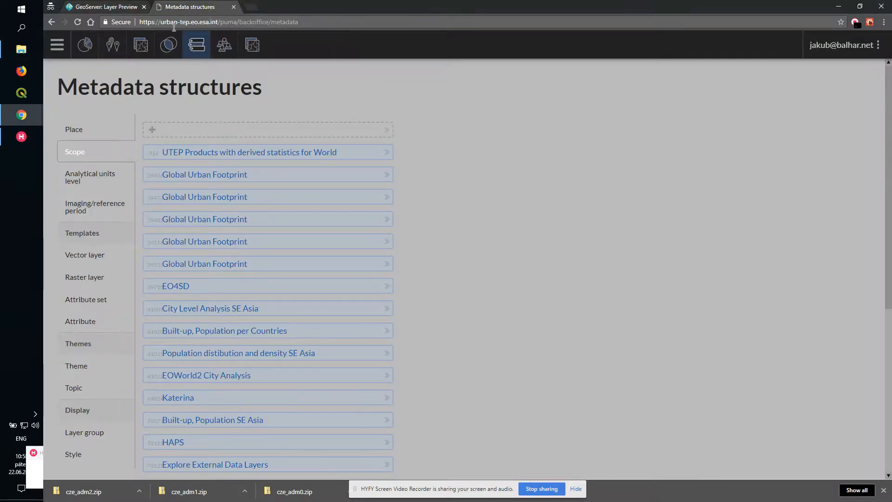
pyautogui.click(141, 46)
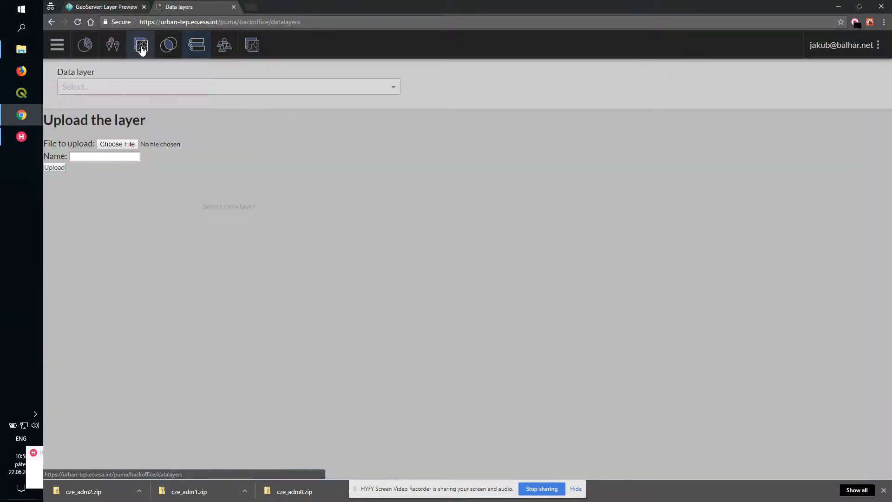
pyautogui.click(115, 148)
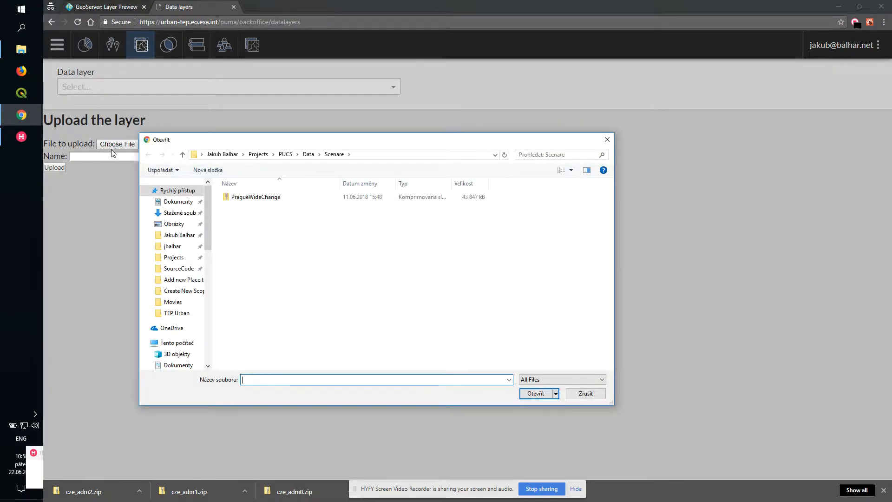
pyautogui.click(255, 154)
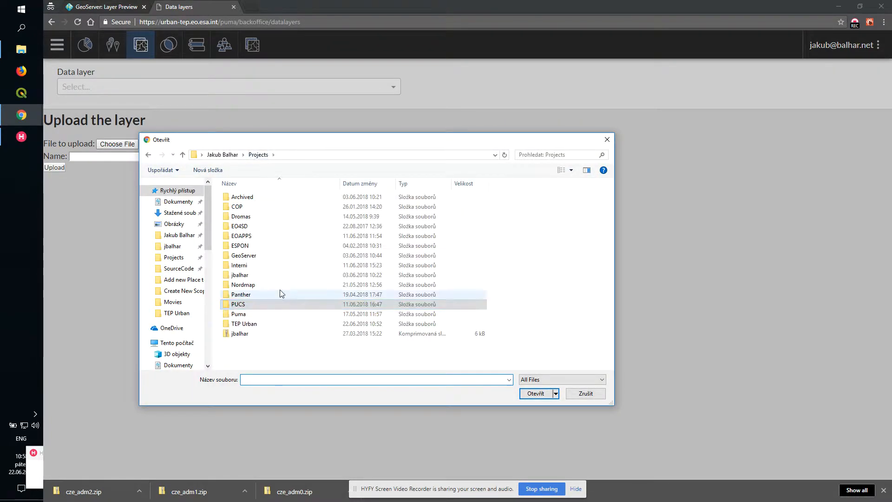
pyautogui.doubleClick(253, 324)
pyautogui.doubleClick(279, 216)
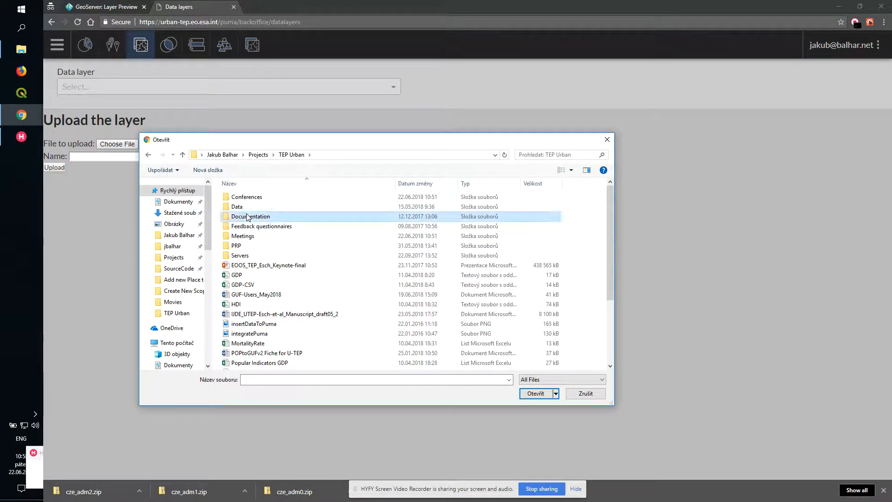
pyautogui.doubleClick(337, 210)
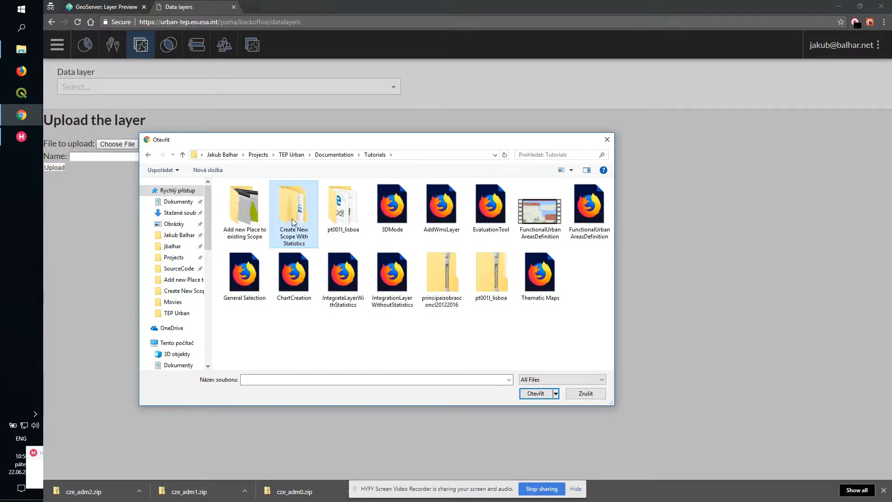
pyautogui.doubleClick(296, 212)
pyautogui.doubleClick(248, 218)
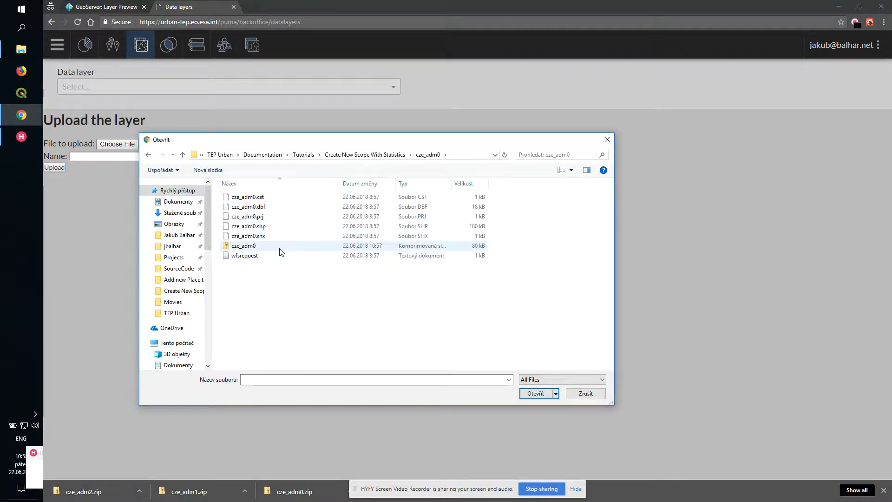
pyautogui.click(279, 247)
pyautogui.click(540, 398)
pyautogui.click(126, 156)
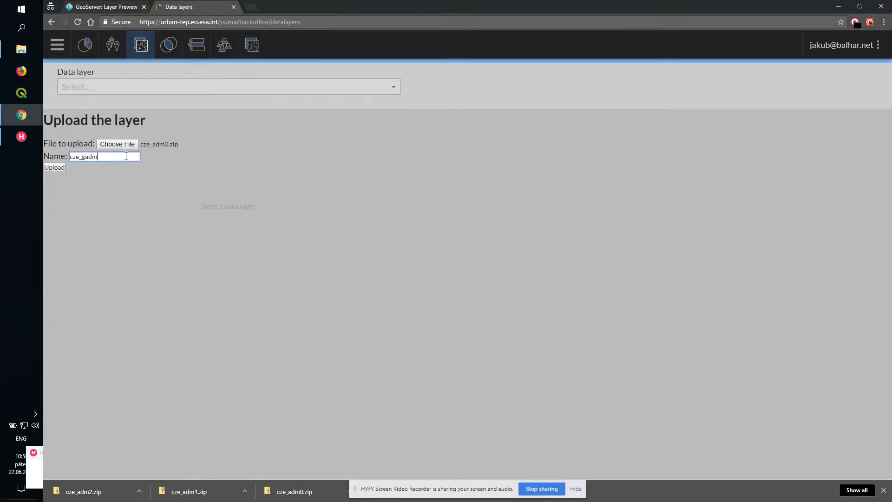
pyautogui.click(59, 169)
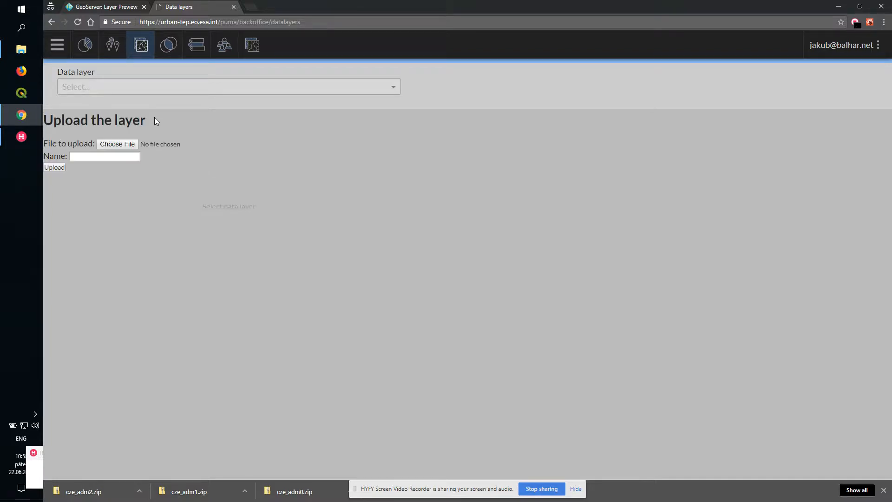
# - Upload cze_adm1.zip from the tutorial folder as a data layer named cze_gadm
pyautogui.click(124, 145)
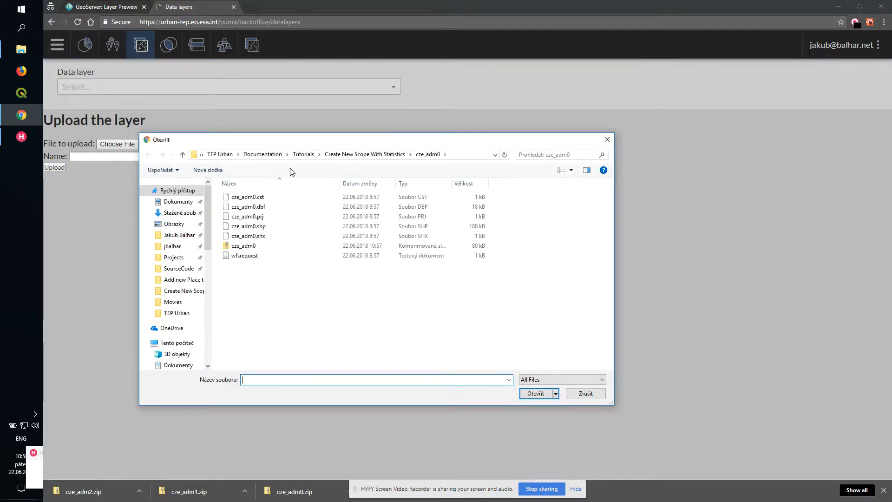
pyautogui.doubleClick(281, 195)
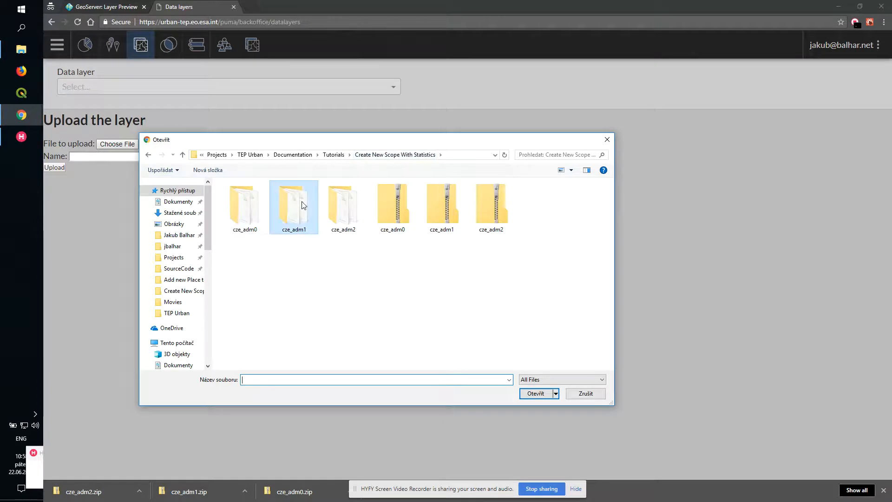
pyautogui.click(251, 246)
pyautogui.click(541, 397)
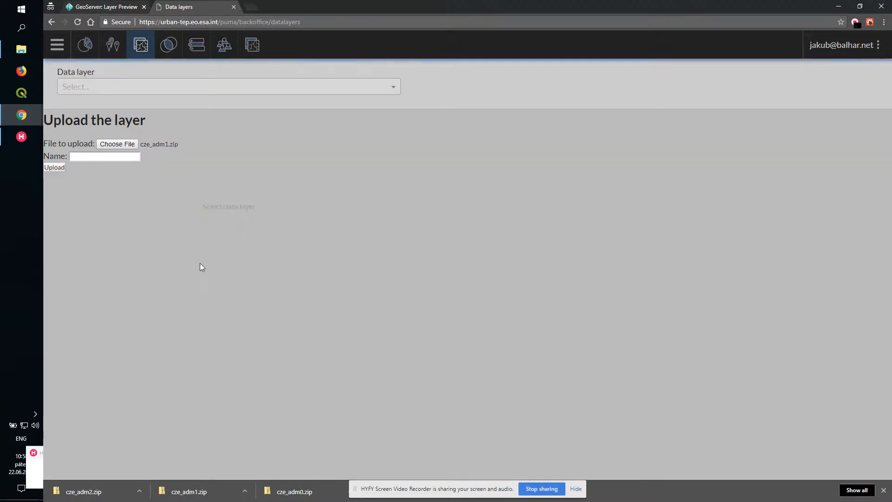
pyautogui.click(118, 155)
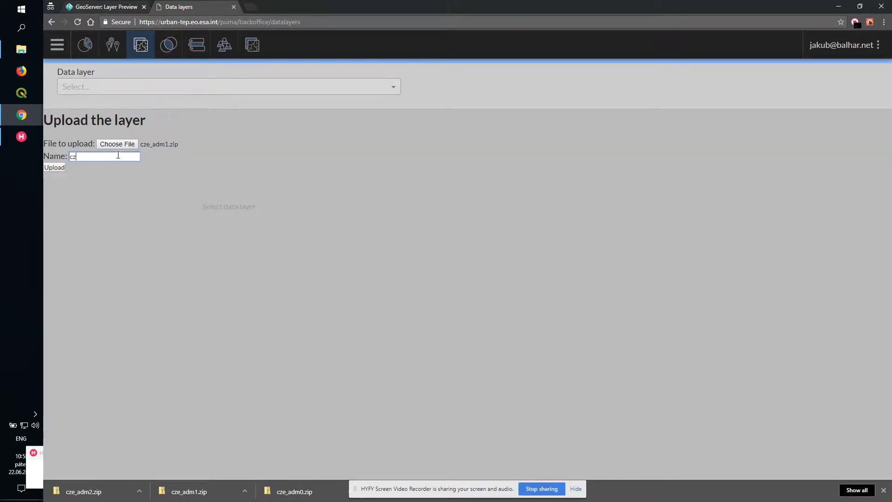
pyautogui.write('cze_gadm_1')
pyautogui.click(55, 168)
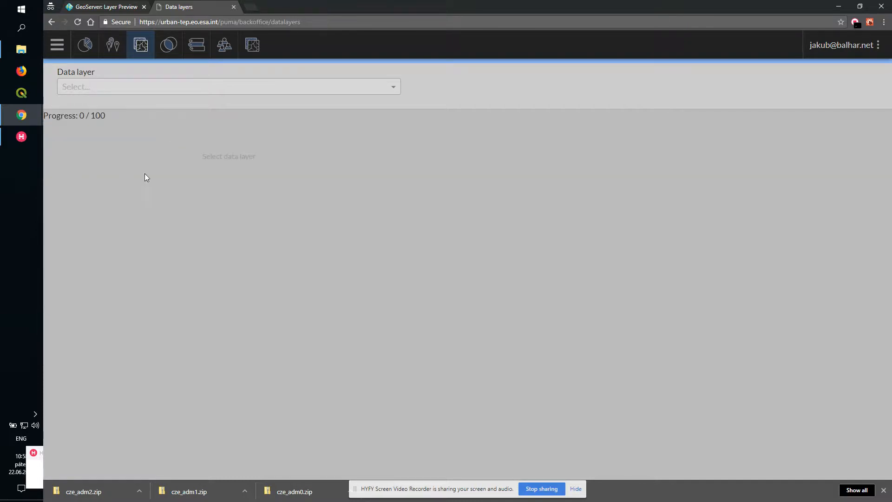
# - Upload cze_adm2.zip from the cze_adm2 folder as a data layer
pyautogui.hotkey('alt', 'Tab')
pyautogui.hotkey('alt', 'Tab')
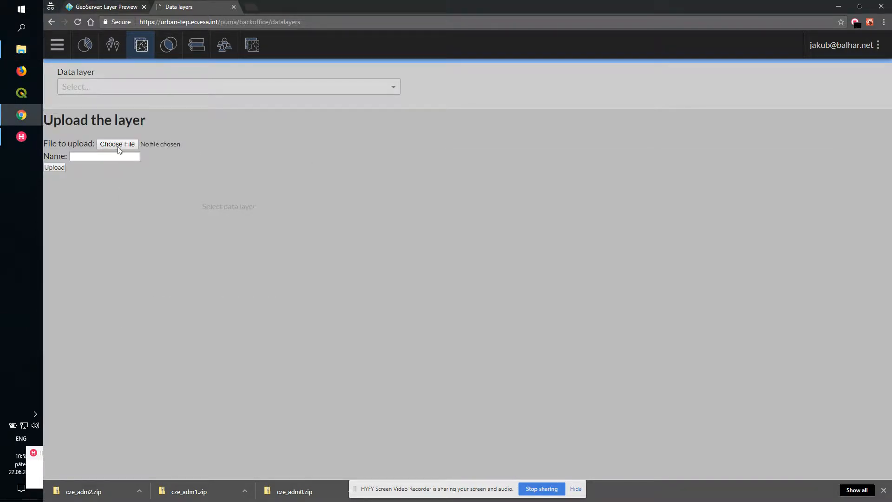
pyautogui.click(119, 147)
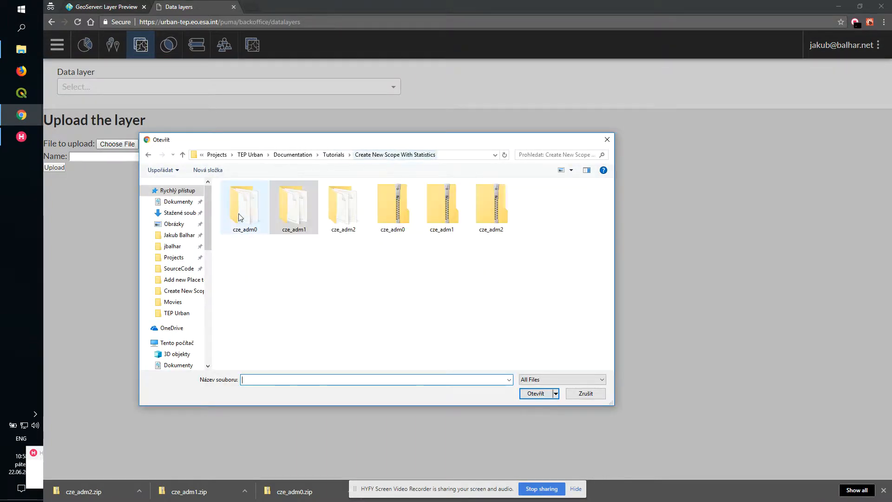
pyautogui.doubleClick(336, 218)
pyautogui.click(258, 247)
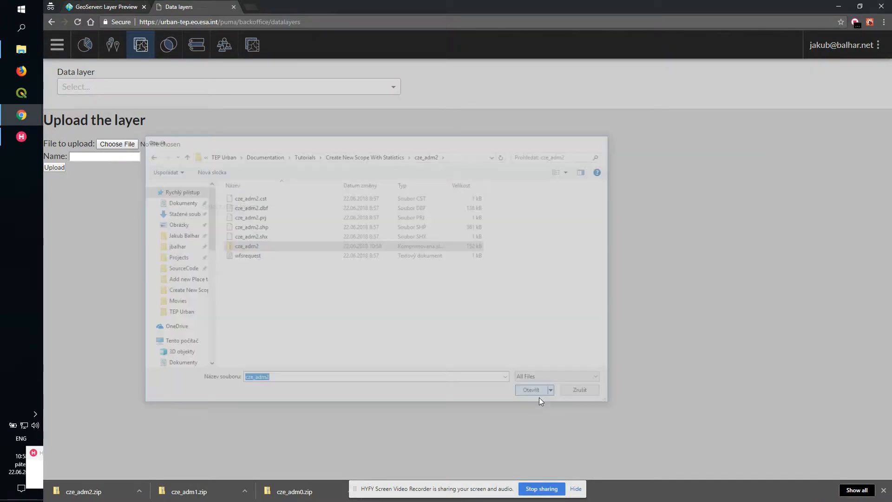
pyautogui.click(536, 393)
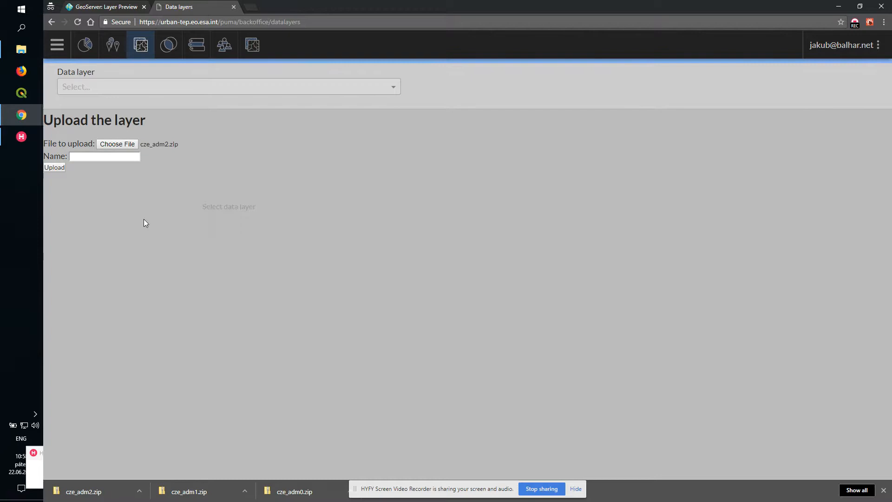
pyautogui.click(124, 157)
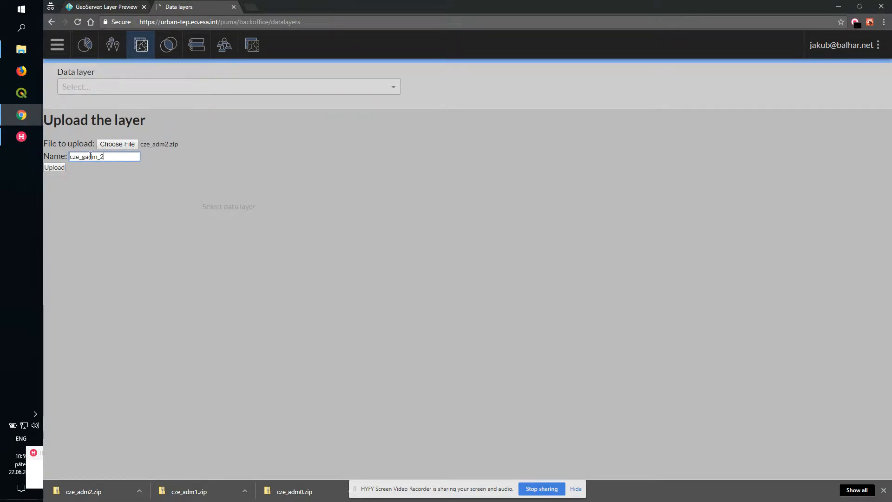
pyautogui.click(59, 168)
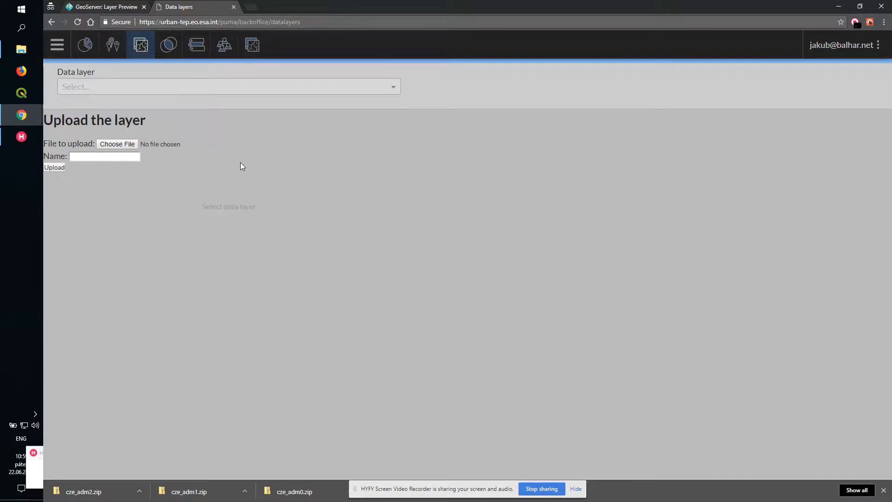
# - Add a new scope in Metadata structures named 'DEMO: Czech Republic Stats' and mark it active
pyautogui.click(200, 54)
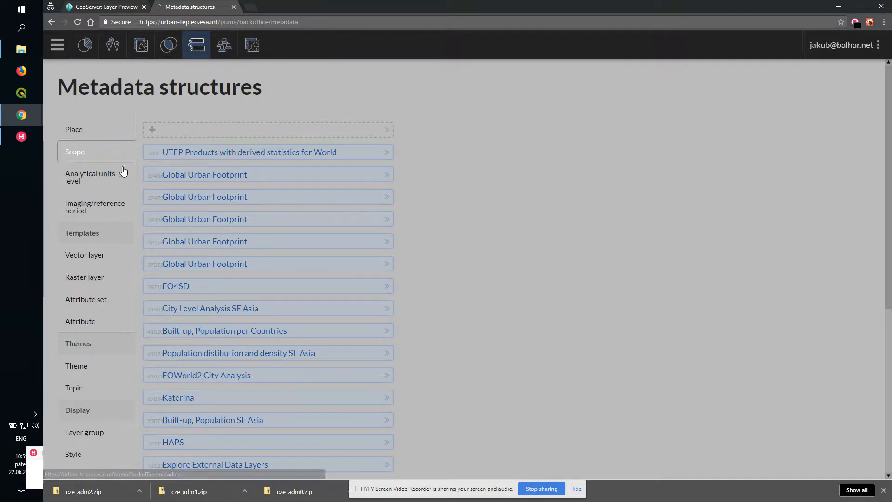
pyautogui.click(205, 132)
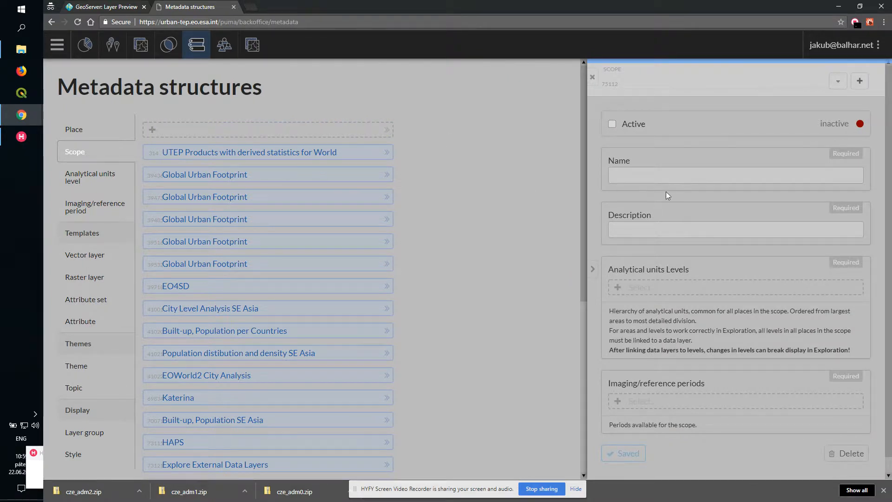
pyautogui.click(630, 176)
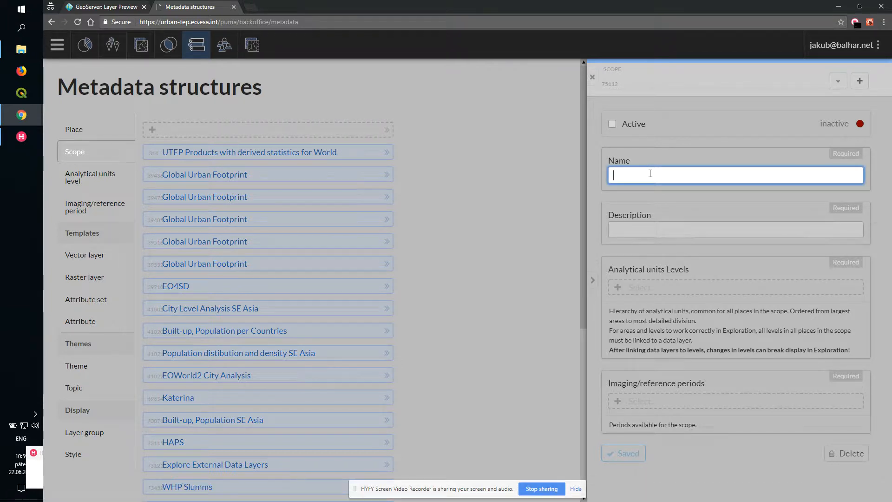
pyautogui.write('DEMO: Czech Republic Stats')
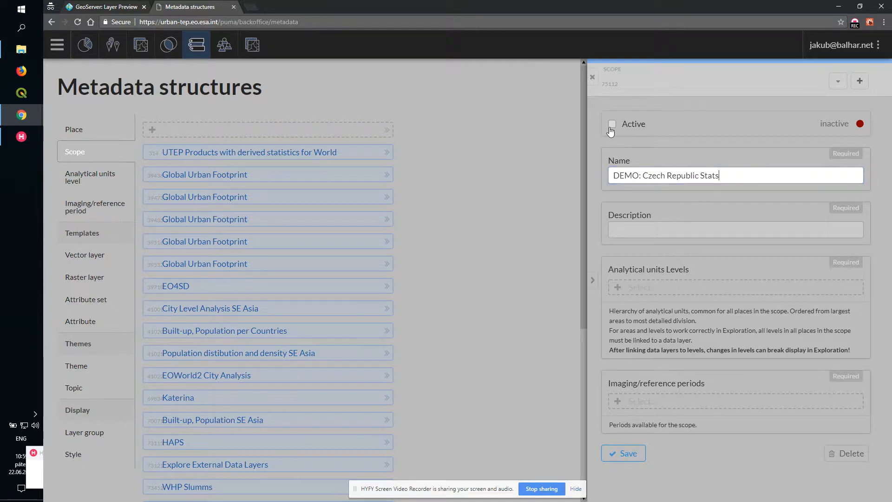
pyautogui.click(612, 124)
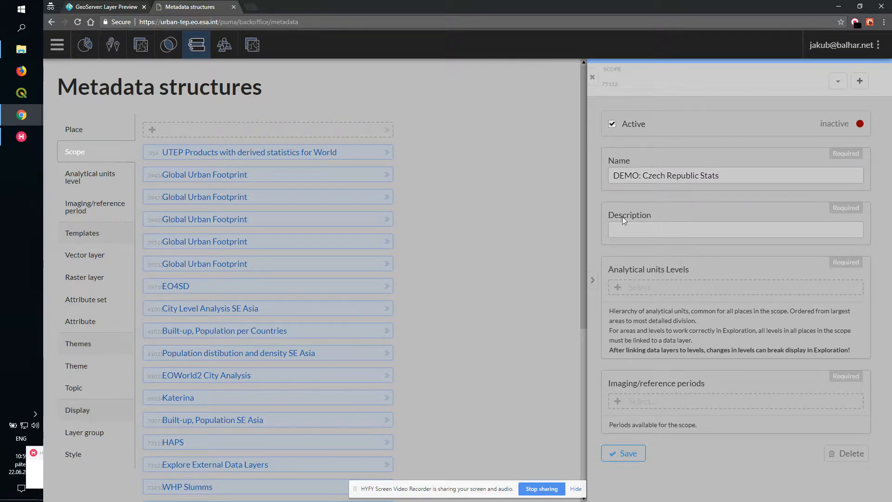
# - Enter the scope description 'Show the statistical information derived from UTEP products focusing on Czech republic.'
pyautogui.click(643, 227)
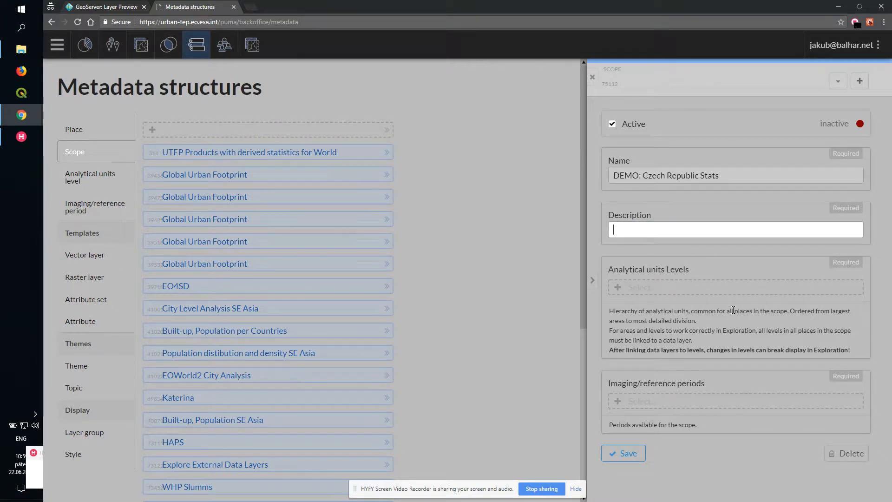
pyautogui.write('Show the')
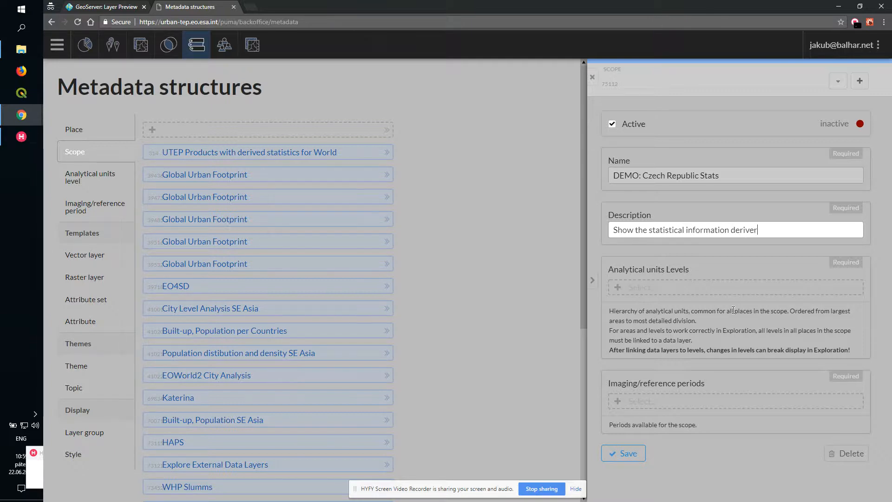
pyautogui.write(' statistical information derived from UTEP producs')
pyautogui.write('ocu')
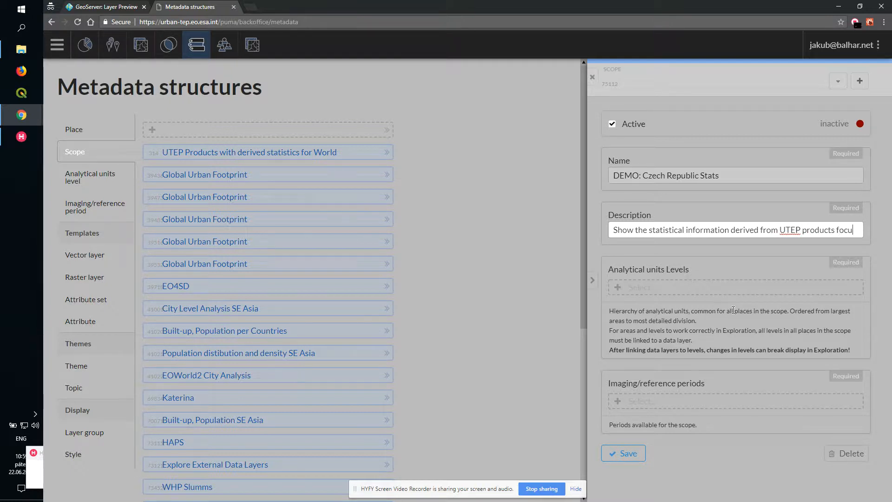
pyautogui.write('sing on Czech')
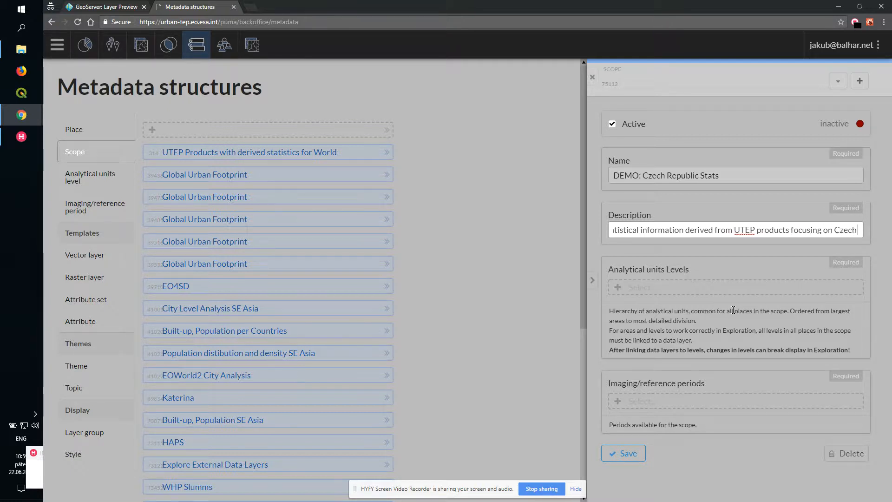
pyautogui.write(' republic')
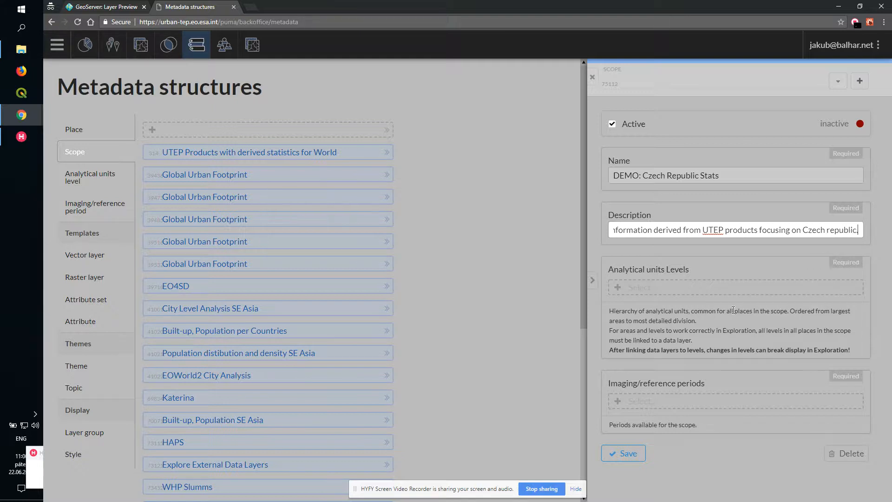
pyautogui.write('.')
# - Add GADM0, GADM1 and GADM2 as the scope's analytical units levels
pyautogui.click(670, 286)
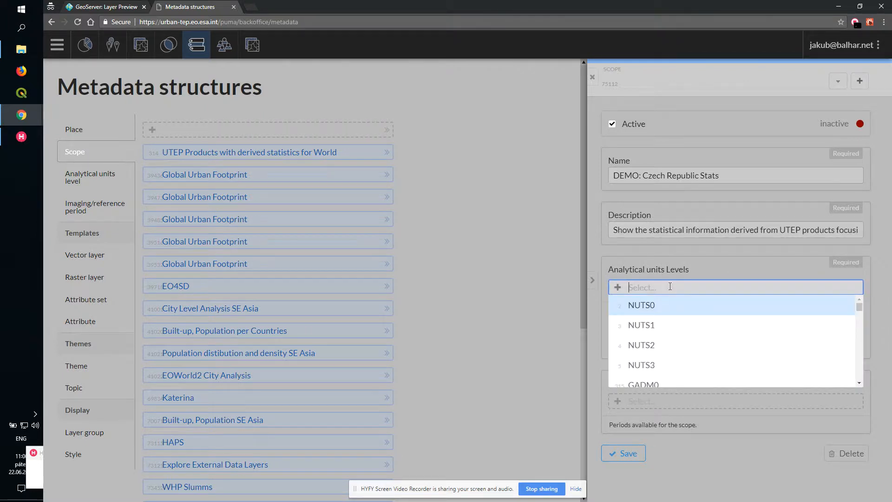
pyautogui.write('G')
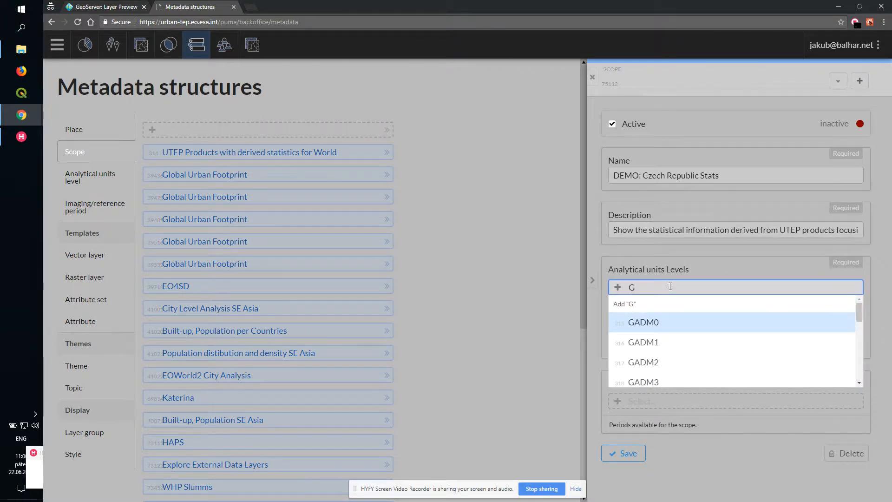
pyautogui.press('Return')
pyautogui.write('Ga')
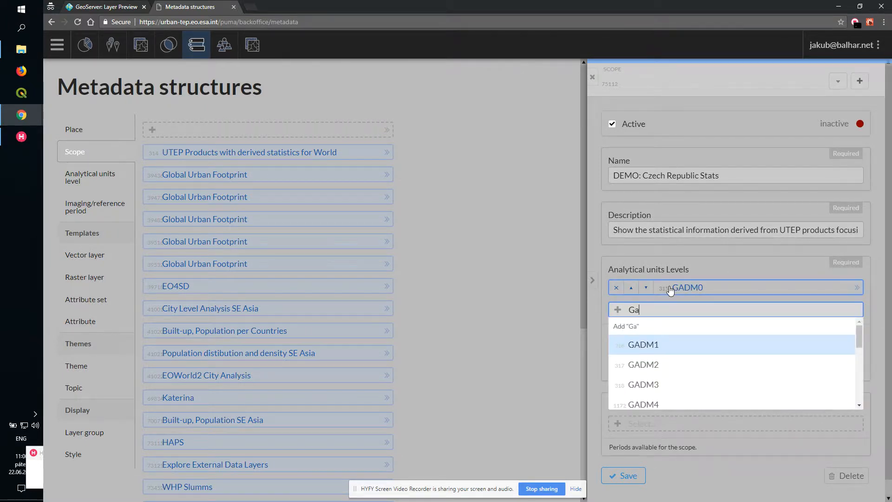
pyautogui.press('Return')
pyautogui.write('G')
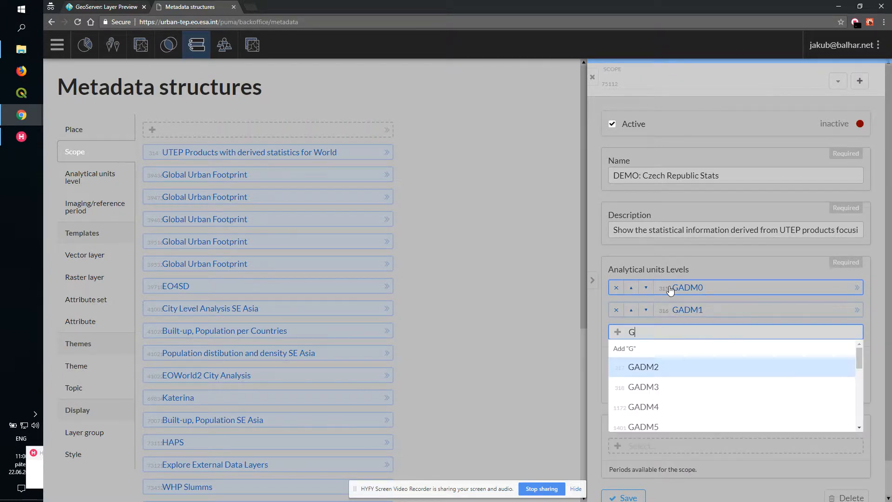
pyautogui.click(685, 367)
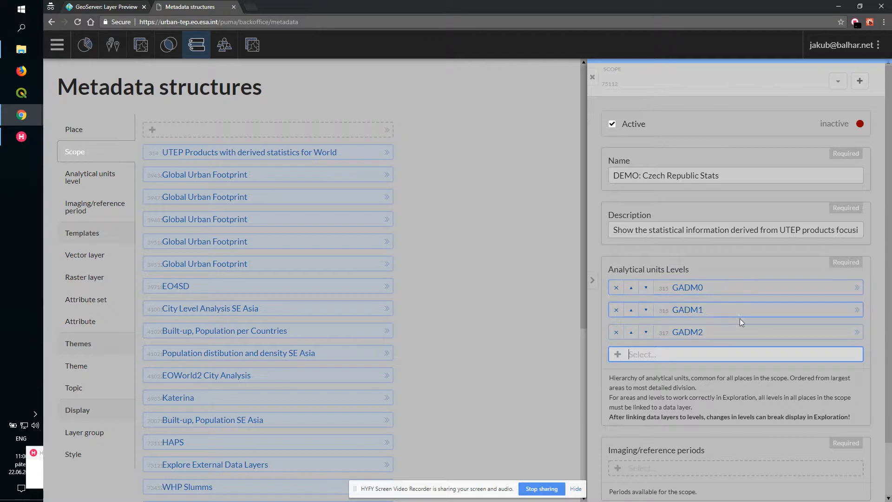
# - Set the scope's imaging/reference period to 2012, save the scope and close its panel
pyautogui.click(720, 251)
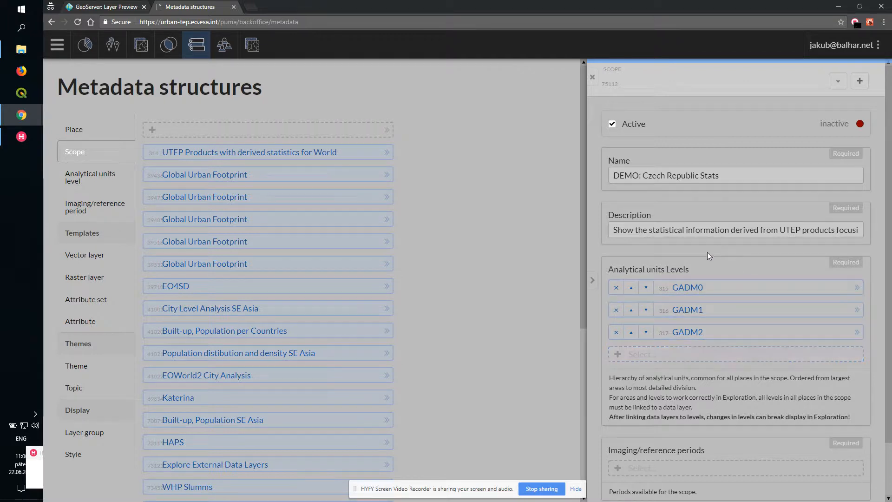
pyautogui.scroll(-2, 703, 266)
pyautogui.click(665, 408)
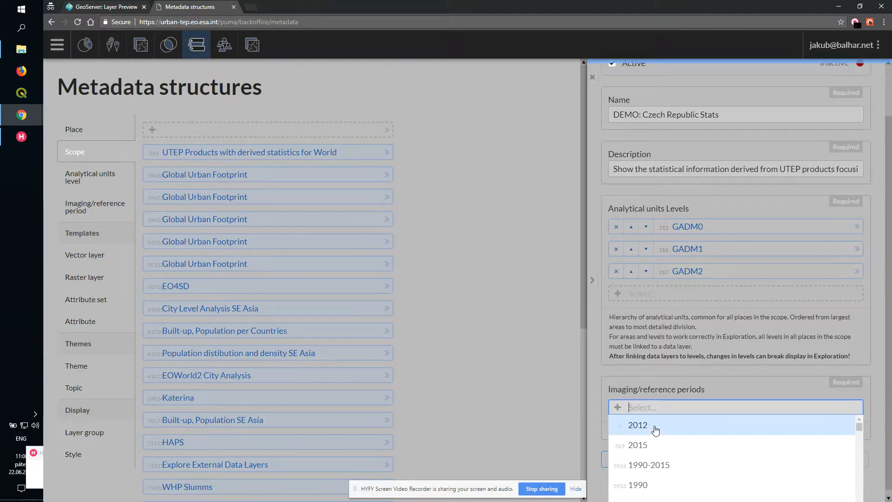
pyautogui.click(655, 430)
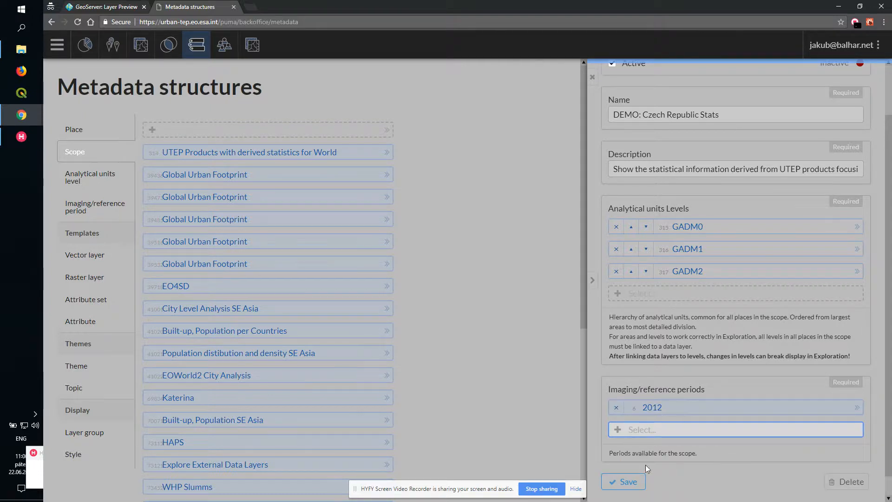
pyautogui.click(625, 482)
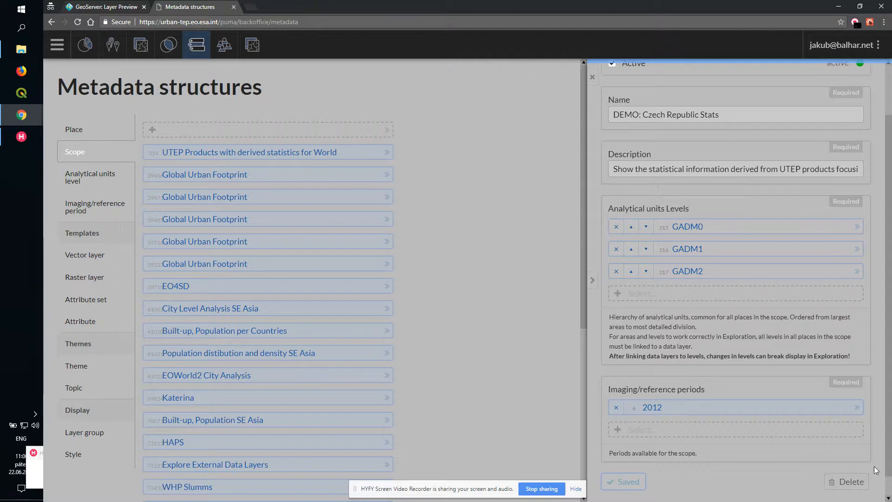
pyautogui.moveTo(888, 460); pyautogui.dragTo(891, 374)
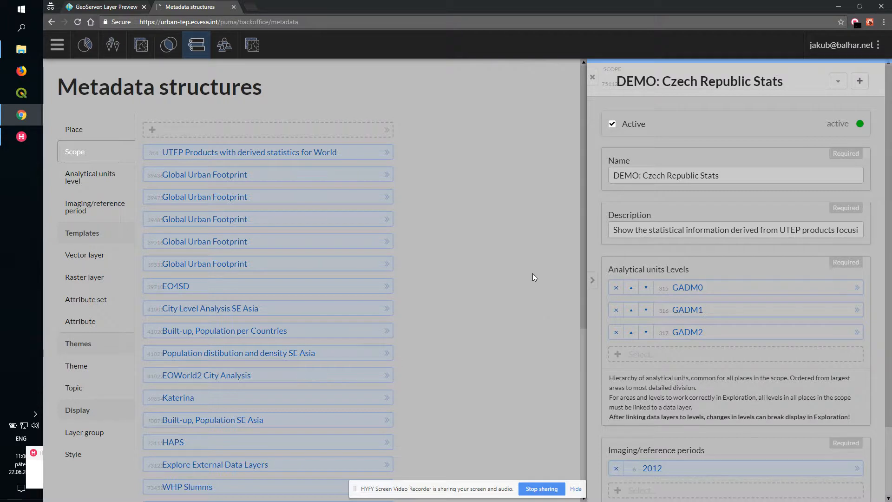
pyautogui.click(592, 78)
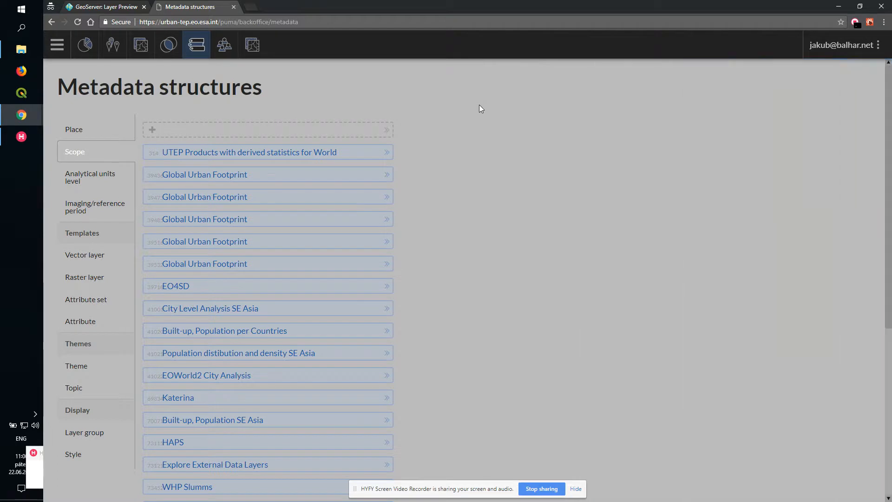
# - Create a new active place in the Place section named Czech Republic
pyautogui.click(66, 132)
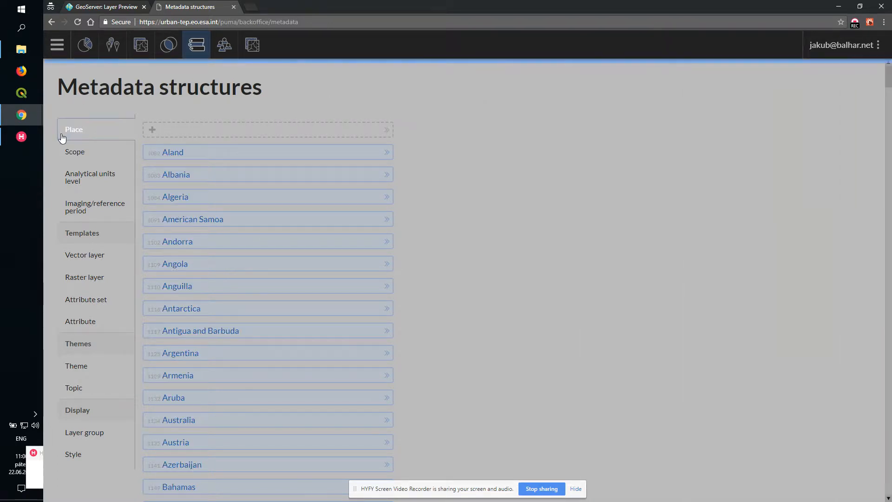
pyautogui.click(214, 132)
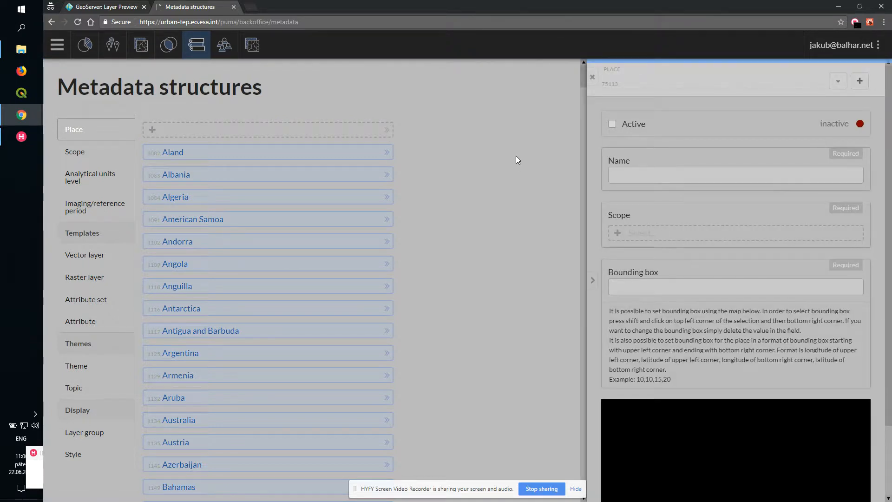
pyautogui.click(611, 126)
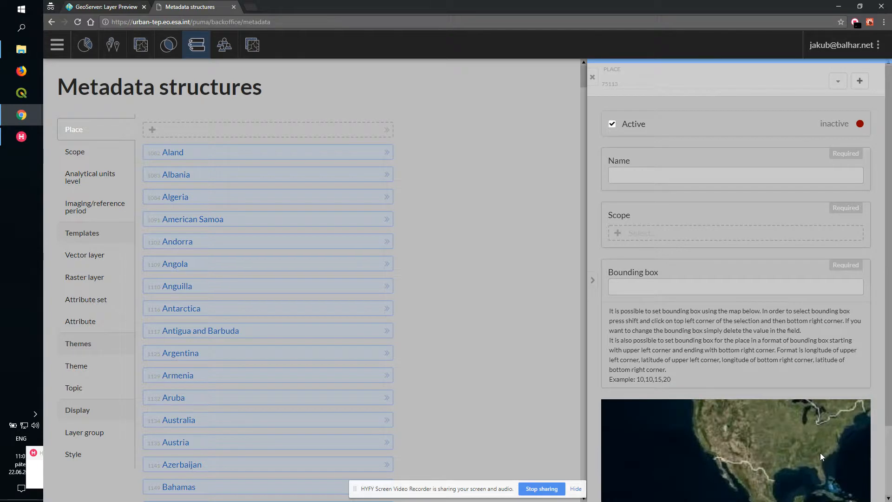
pyautogui.click(646, 177)
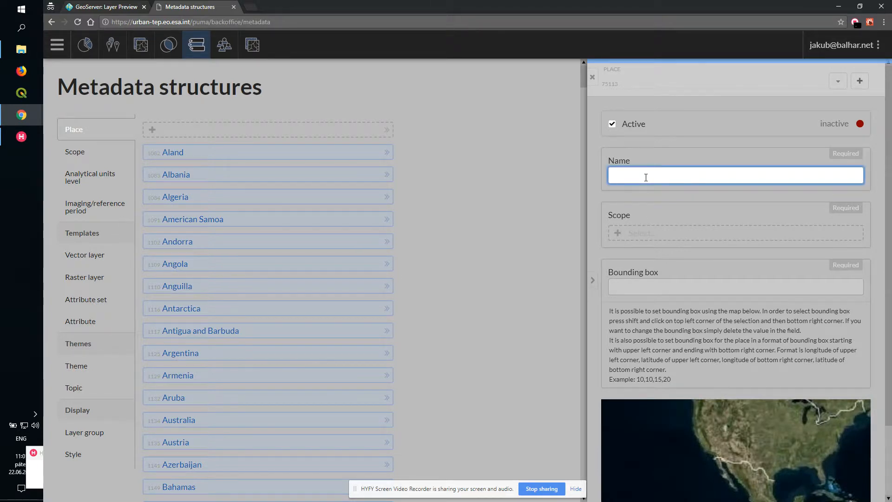
pyautogui.write('Czech Republic')
# - Assign the place to the scope DEMO: Czech Republic Stats
pyautogui.click(656, 235)
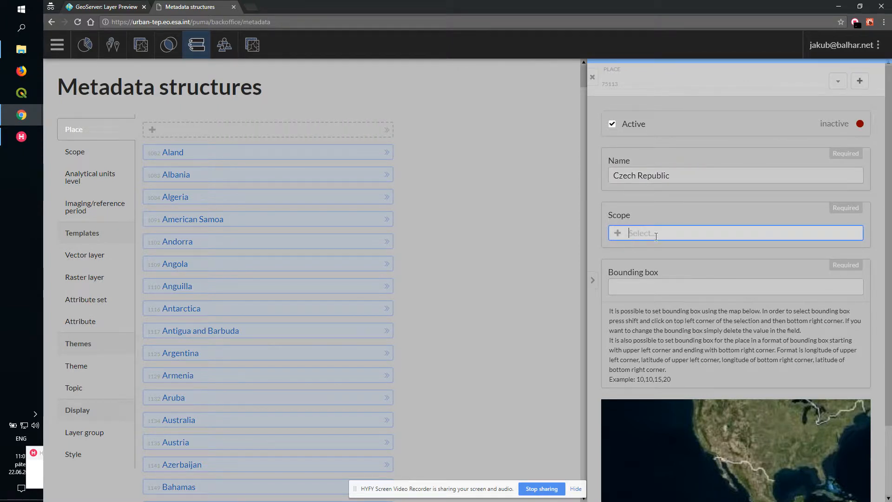
pyautogui.click(671, 231)
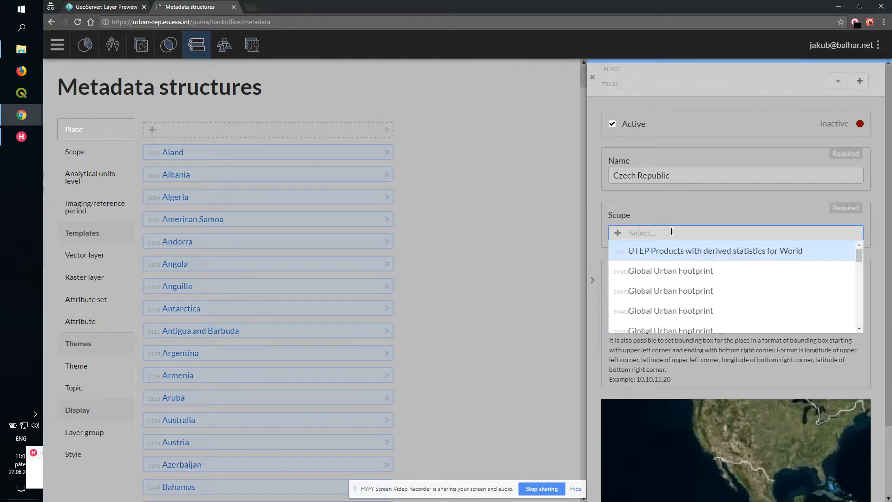
pyautogui.write('DEMO')
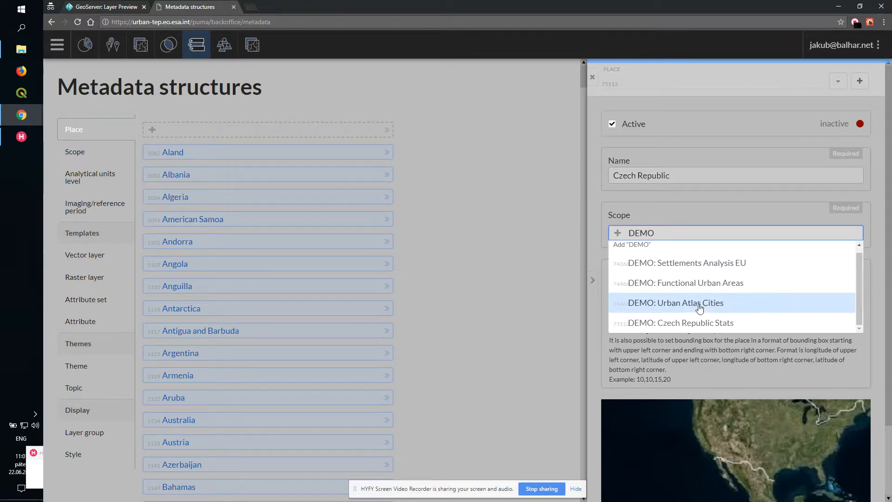
pyautogui.click(697, 320)
# - Draw the place's bounding box around the Czech Republic on the map, then save and close the place
pyautogui.scroll(-2, 689, 315)
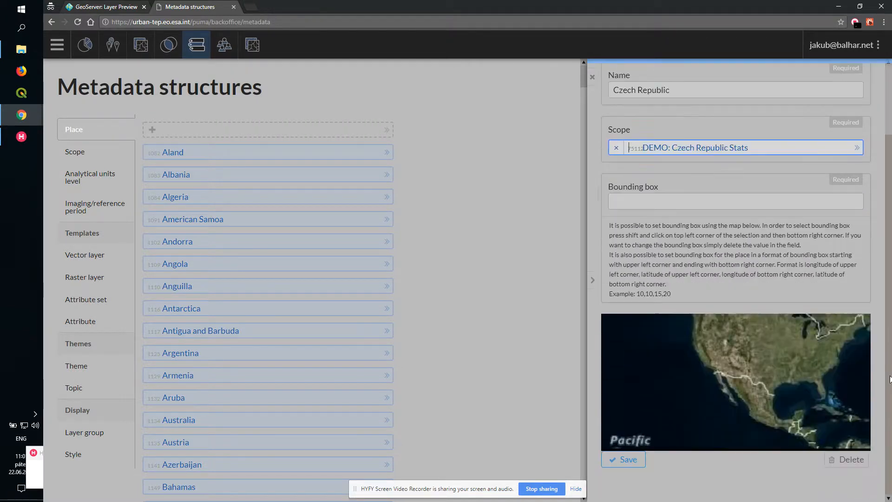
pyautogui.moveTo(854, 369); pyautogui.dragTo(665, 402)
pyautogui.moveTo(786, 364); pyautogui.dragTo(641, 370)
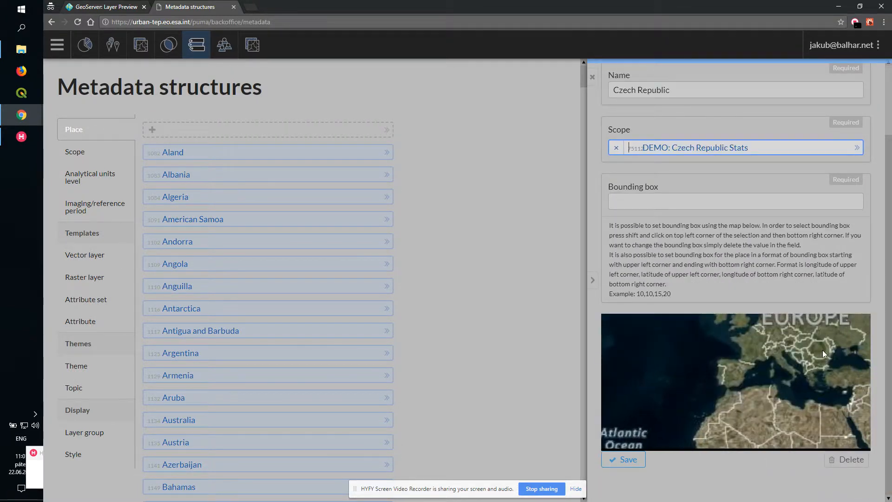
pyautogui.moveTo(823, 350); pyautogui.dragTo(807, 365)
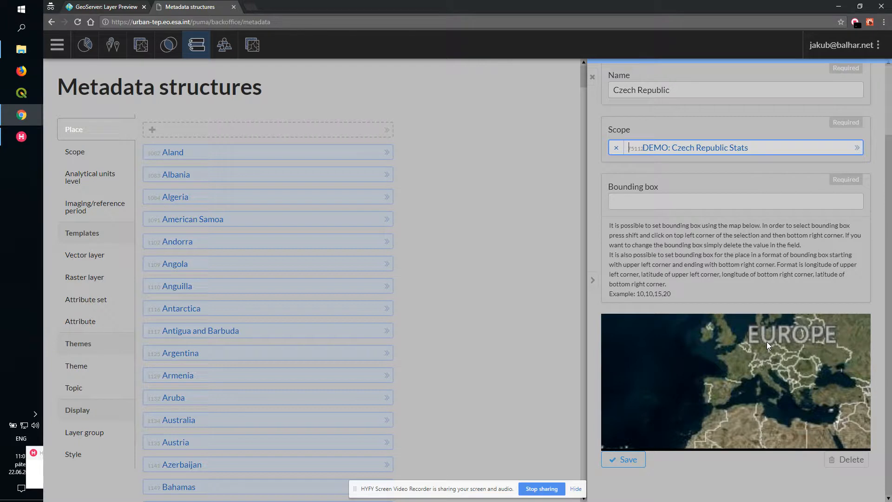
pyautogui.keyDown('shift'); pyautogui.click(788, 358); pyautogui.keyUp('shift')
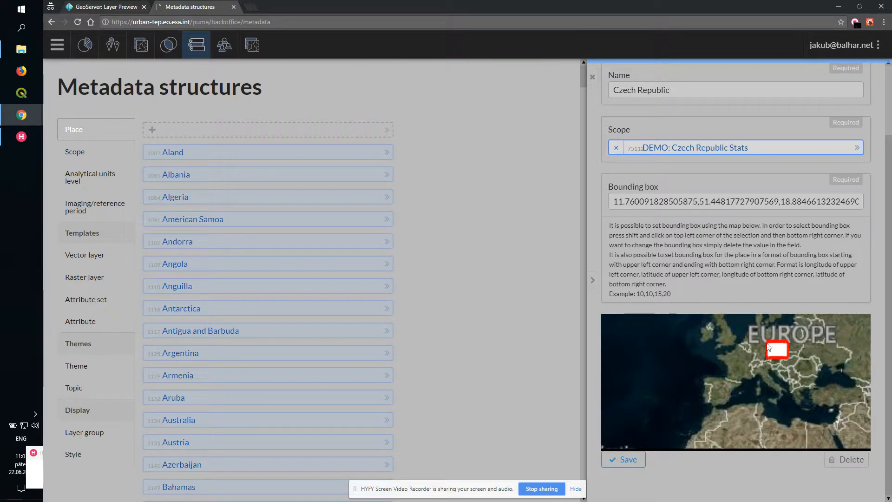
pyautogui.click(631, 460)
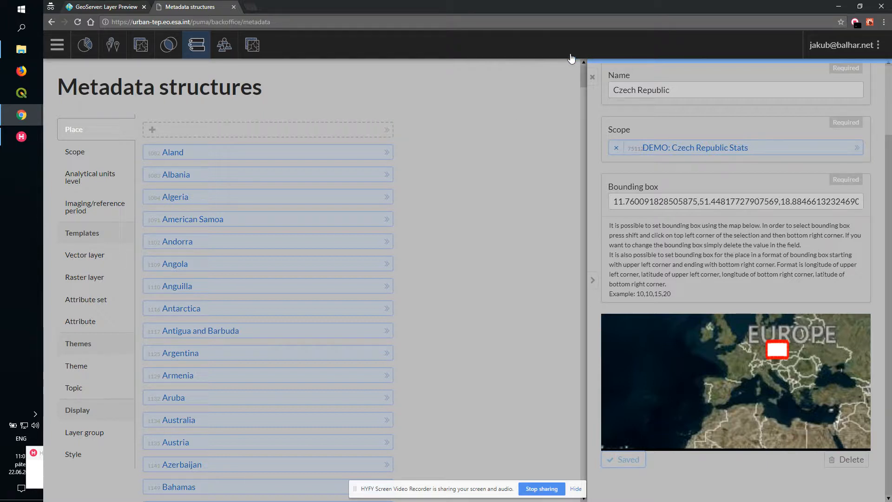
pyautogui.click(591, 79)
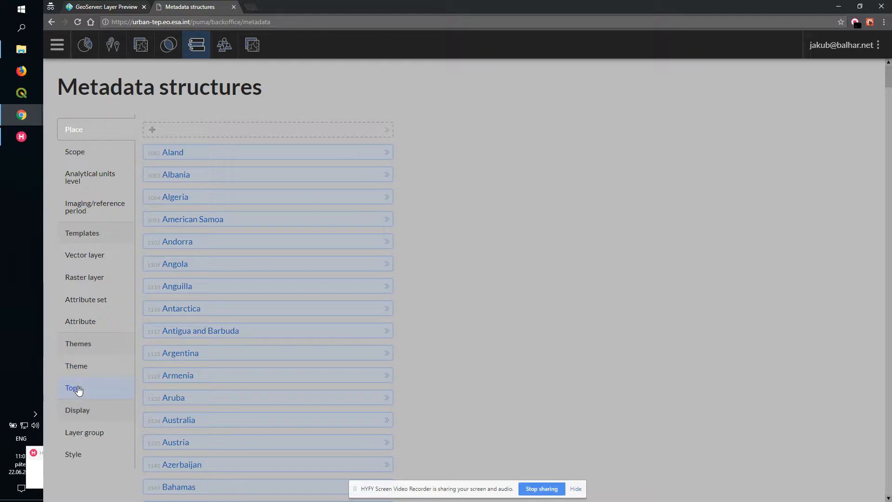
# - Create a new theme in the Theme section named 'Poverty indicators'
pyautogui.click(90, 370)
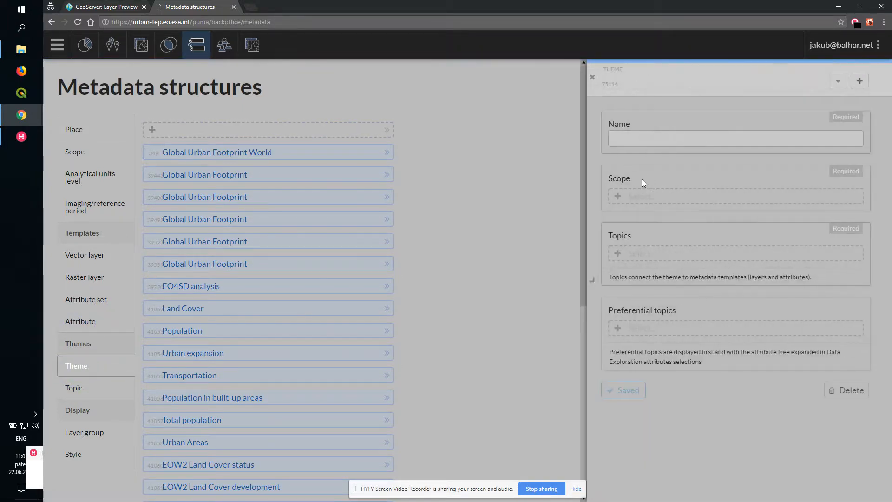
pyautogui.click(650, 145)
pyautogui.write('P')
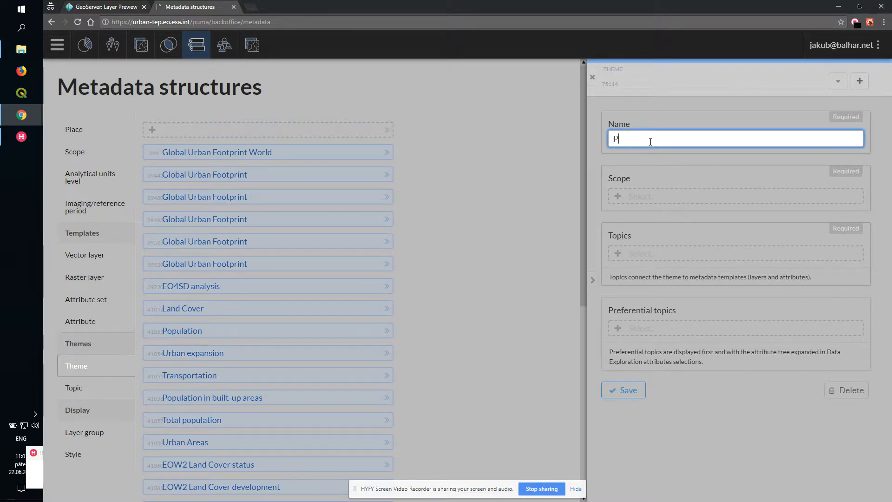
pyautogui.write('overty indicators')
# - Assign the theme to the scope DEMO: Czech Republic Stats
pyautogui.click(818, 197)
pyautogui.moveTo(859, 219); pyautogui.dragTo(876, 293)
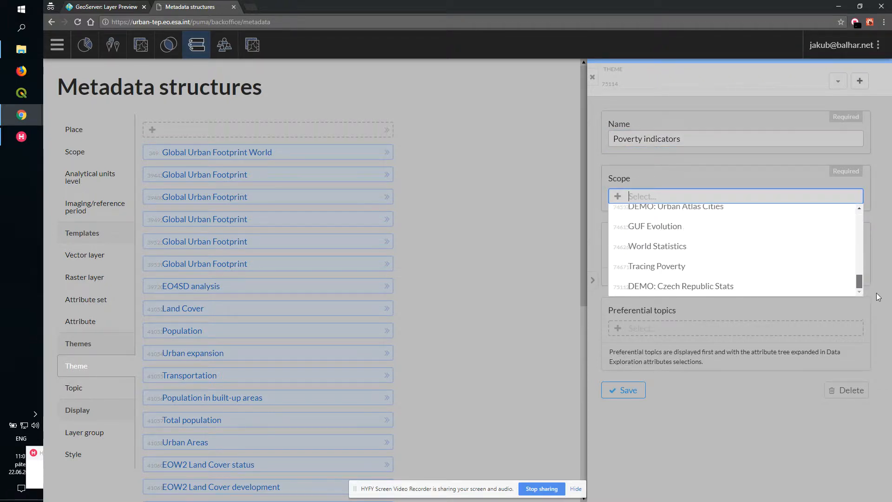
pyautogui.click(762, 285)
# - Add a new topic named 'Poverty Indicators' to the theme, then save and close the theme
pyautogui.click(715, 256)
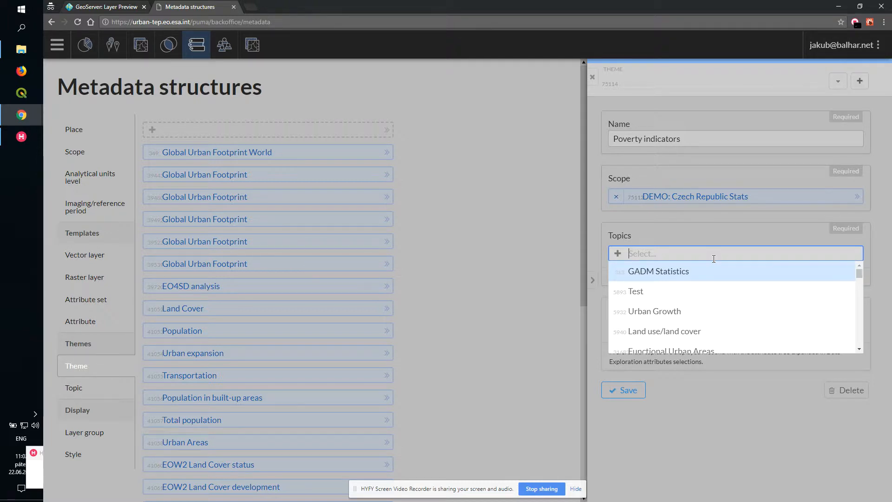
pyautogui.write('P')
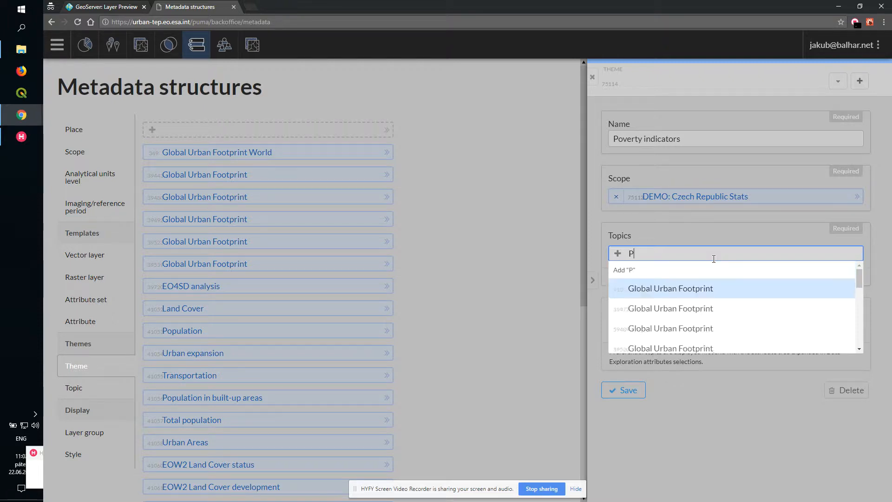
pyautogui.write('overty indicators')
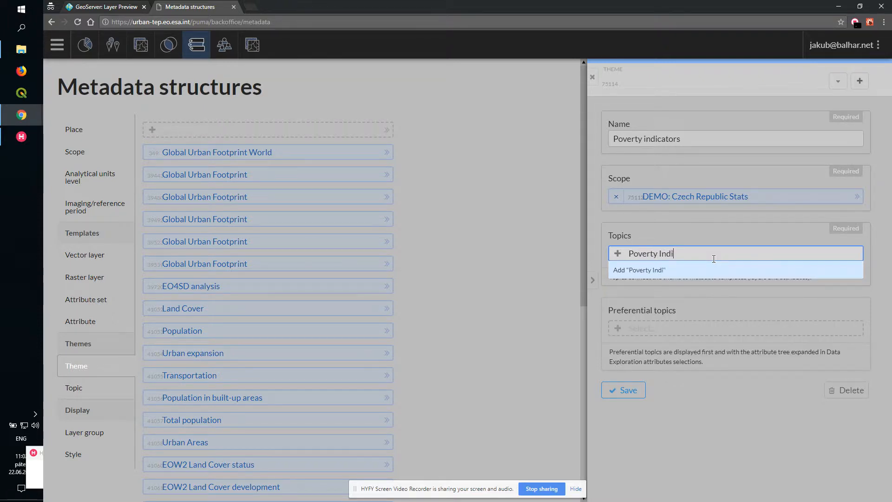
pyautogui.press('Return')
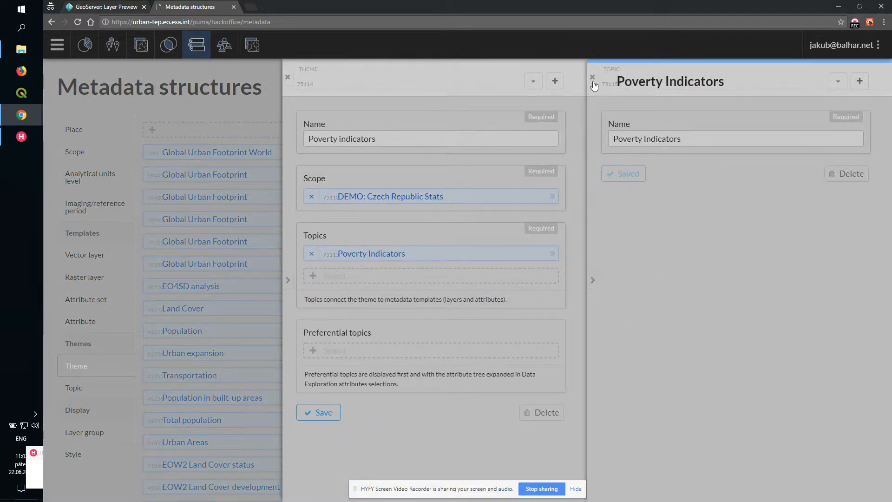
pyautogui.click(593, 78)
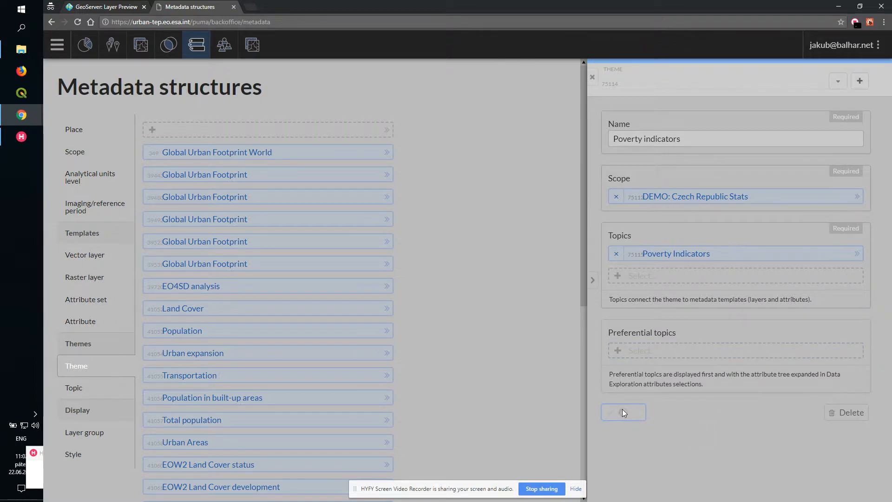
pyautogui.click(592, 77)
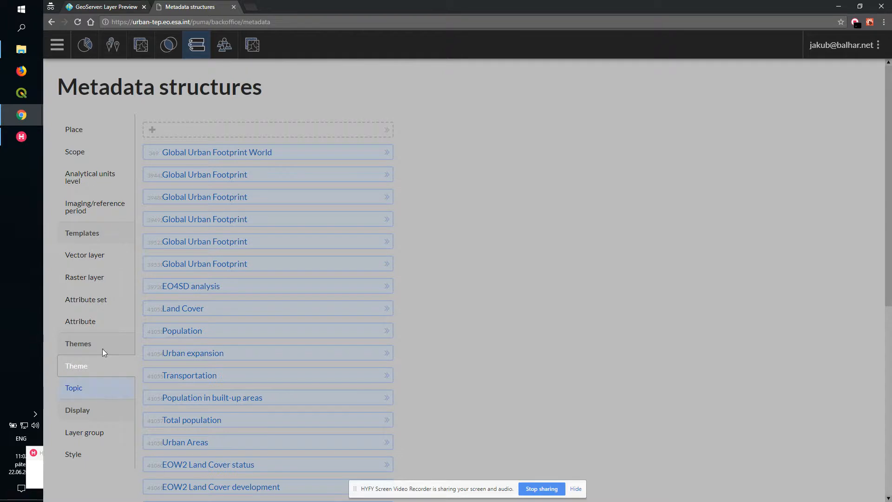
# - Create a new attribute set named 'UTEP Derived' with the topic Poverty Indicators
pyautogui.click(96, 308)
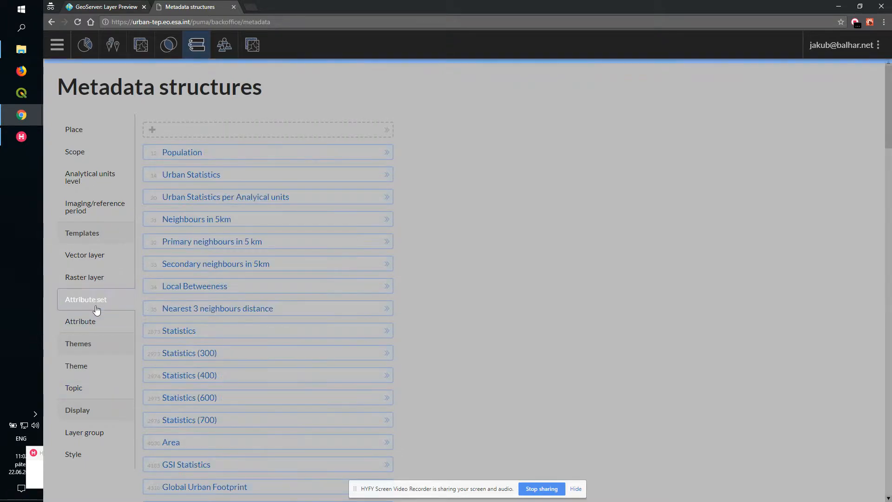
pyautogui.click(196, 133)
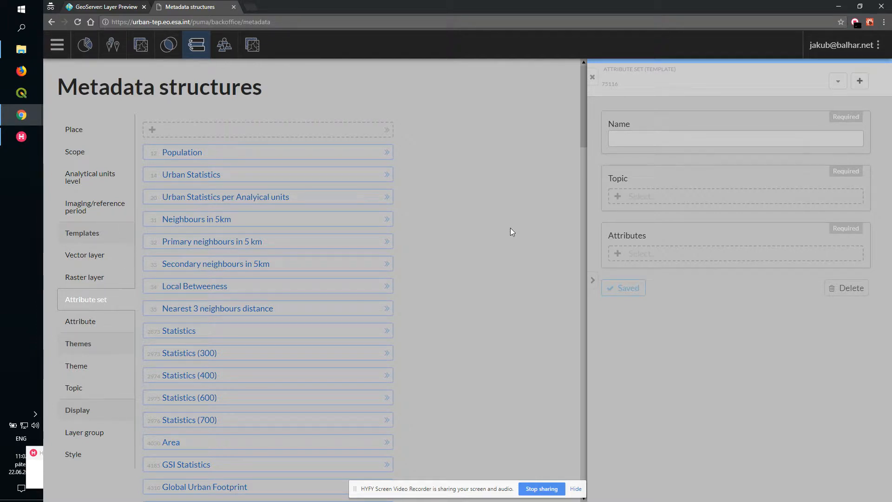
pyautogui.click(638, 139)
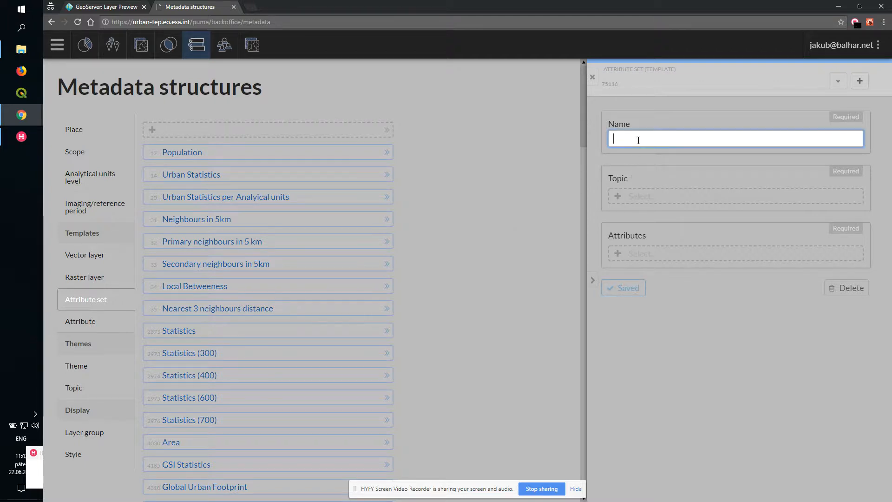
pyautogui.write('Poverty indicatro')
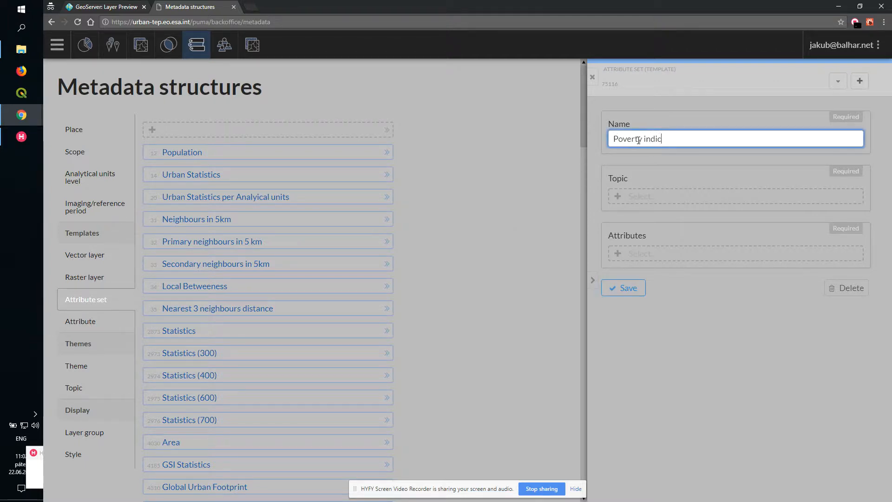
pyautogui.press('BackSpace')
pyautogui.press('BackSpace')
pyautogui.press('BackSpace')
pyautogui.press('BackSpace')
pyautogui.press('BackSpace')
pyautogui.press('BackSpace')
pyautogui.press('BackSpace')
pyautogui.press('BackSpace')
pyautogui.press('BackSpace')
pyautogui.press('BackSpace')
pyautogui.press('BackSpace')
pyautogui.press('BackSpace')
pyautogui.press('BackSpace')
pyautogui.press('BackSpace')
pyautogui.press('BackSpace')
pyautogui.press('BackSpace')
pyautogui.press('BackSpace')
pyautogui.press('BackSpace')
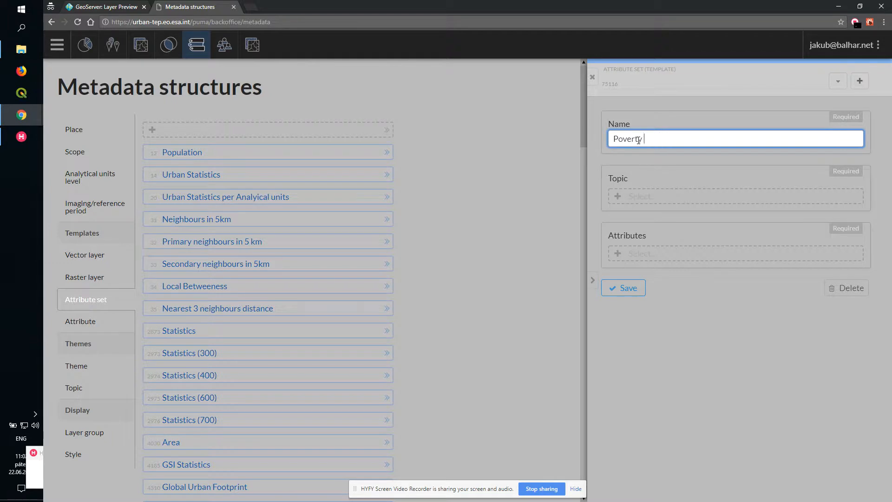
pyautogui.write('UTEP Dervi')
pyautogui.write('ived')
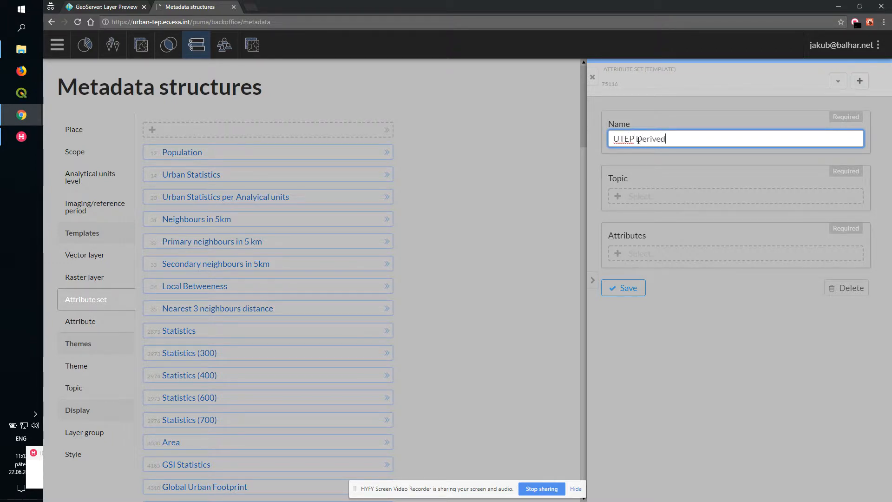
pyautogui.click(658, 195)
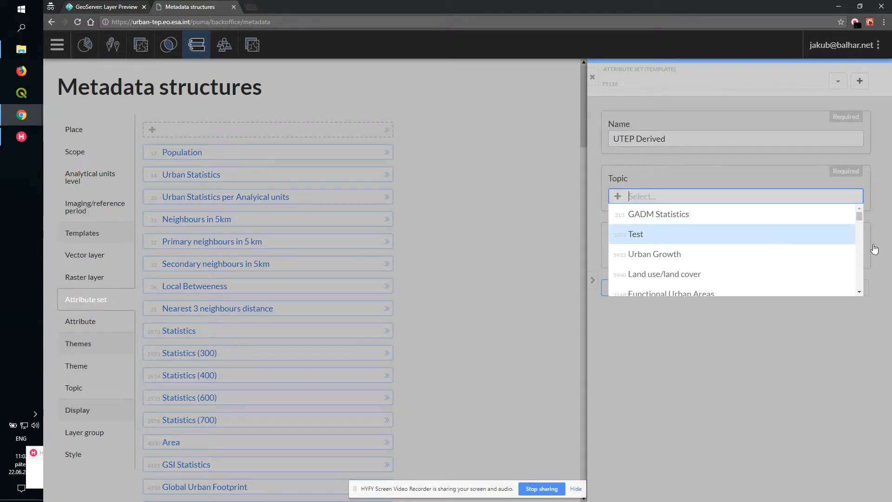
pyautogui.moveTo(859, 221); pyautogui.dragTo(830, 297)
pyautogui.click(816, 287)
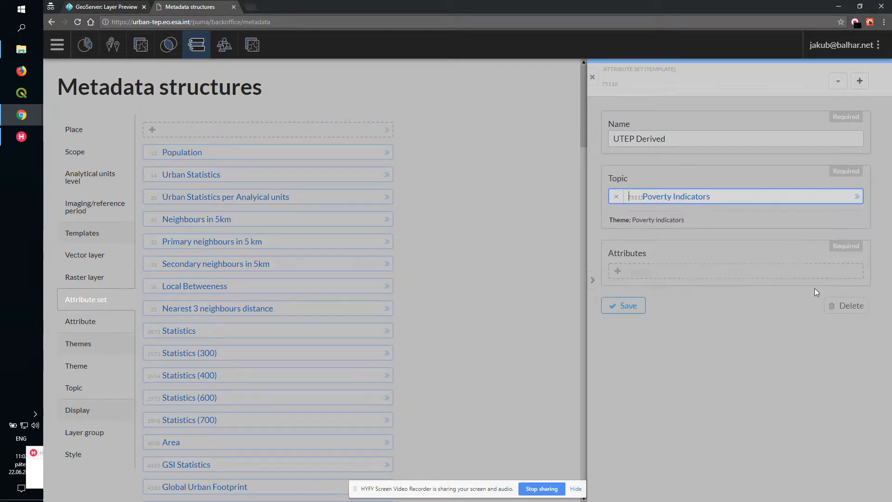
# - Add the attributes 'GUF Total built-up land' and 'Average light of affected area' to the attribute set, then save and close it
pyautogui.click(656, 274)
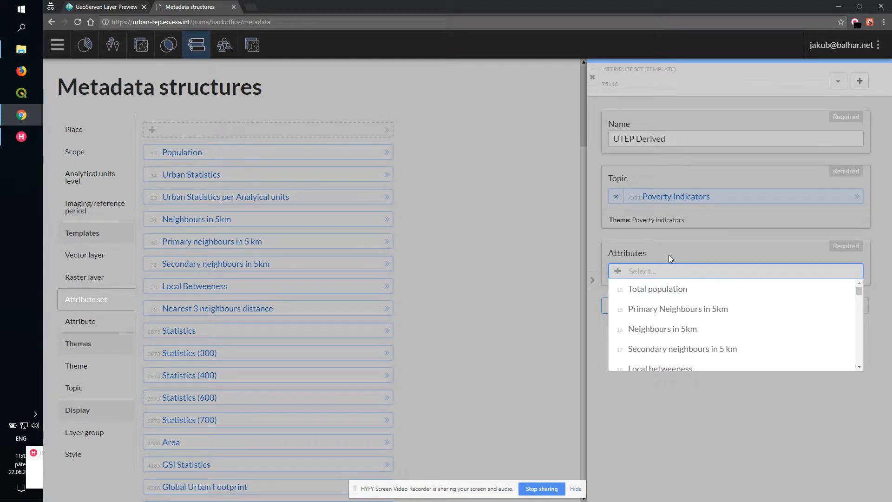
pyautogui.write('GUF')
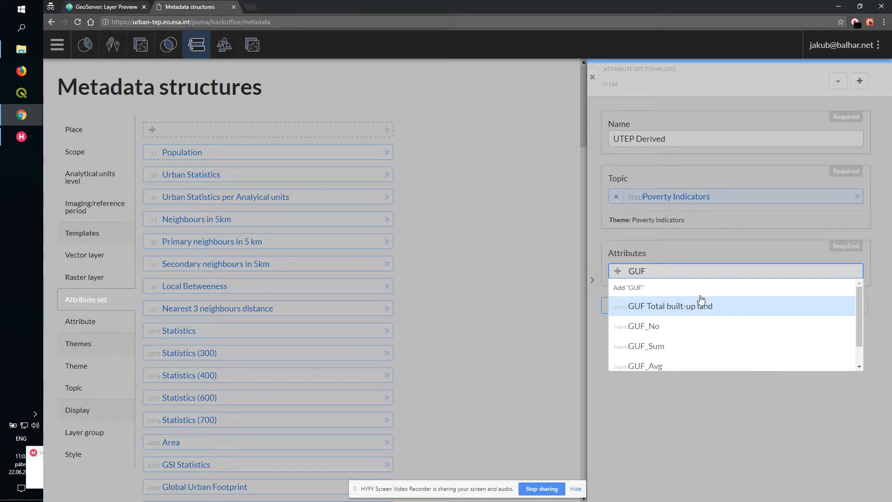
pyautogui.click(697, 307)
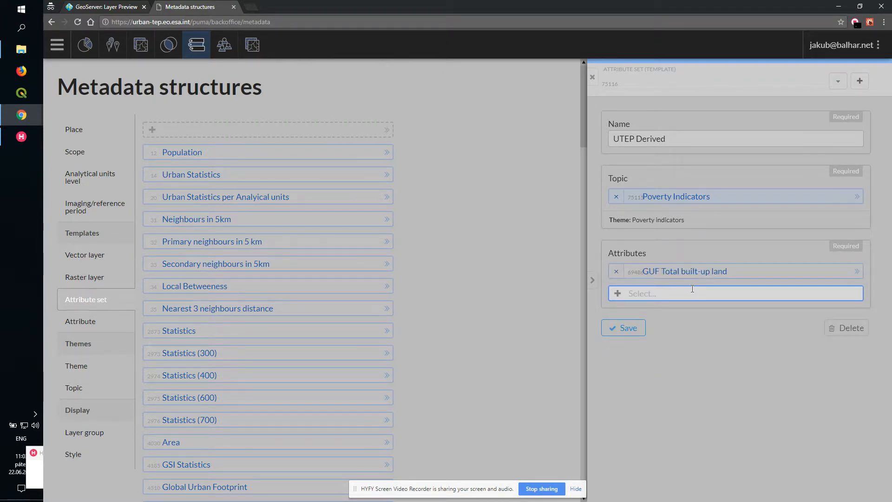
pyautogui.write('Aver')
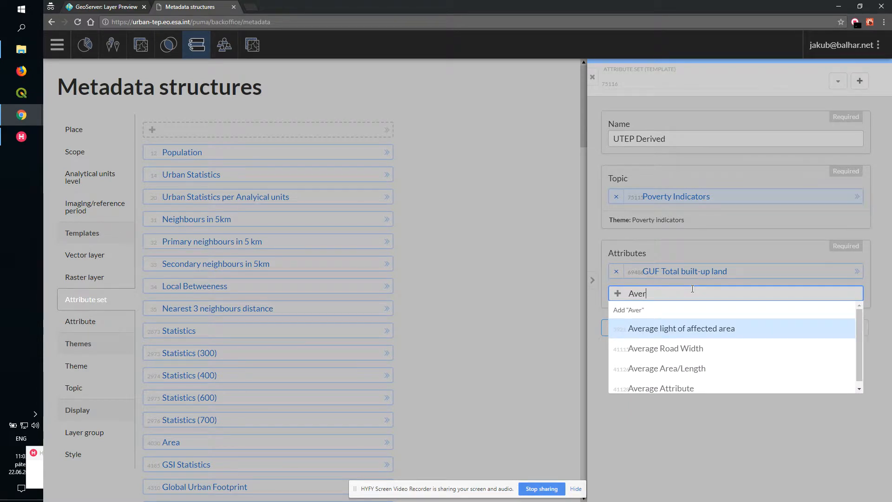
pyautogui.scroll(-1, 698, 333)
pyautogui.click(693, 325)
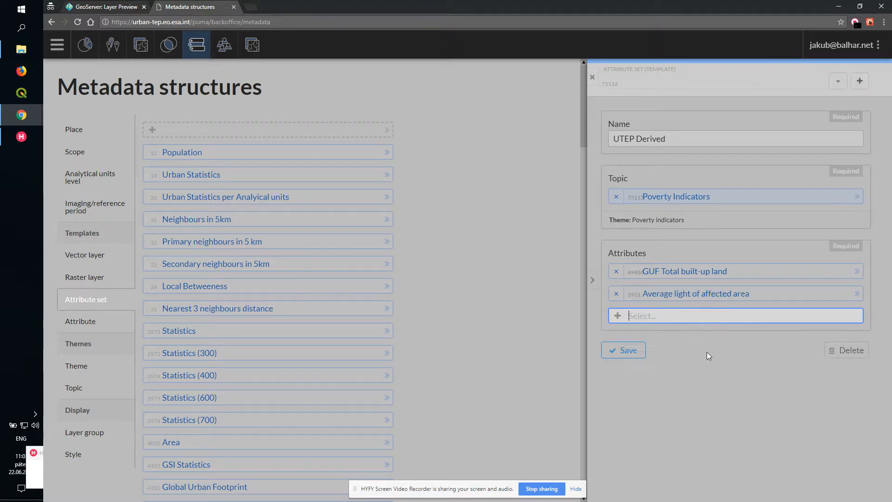
pyautogui.click(623, 350)
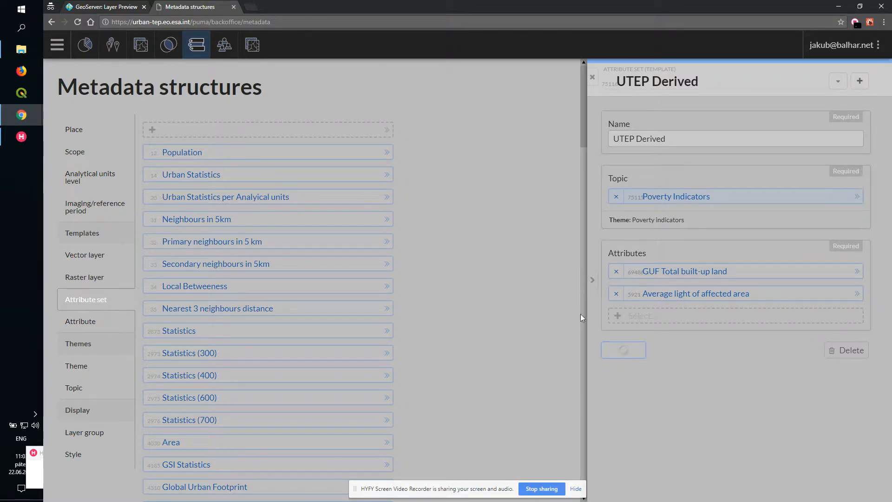
pyautogui.scroll(-8, 576, 169)
pyautogui.scroll(-10, 584, 167)
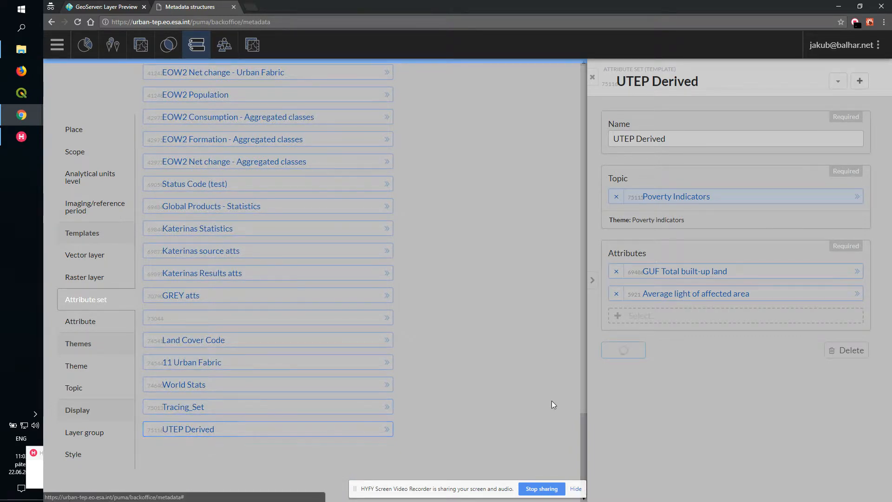
pyautogui.click(592, 77)
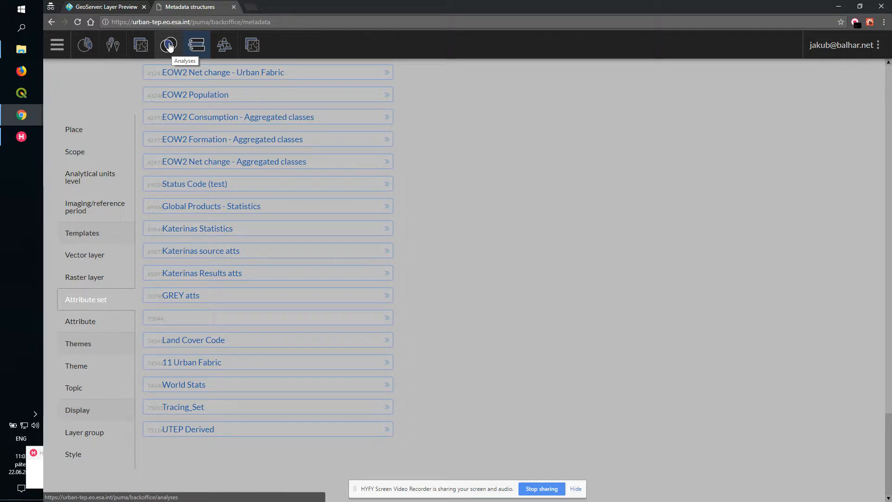
# - Open the data layer geonode:i75109_cze_gadm_0 in the data layers section
pyautogui.click(142, 54)
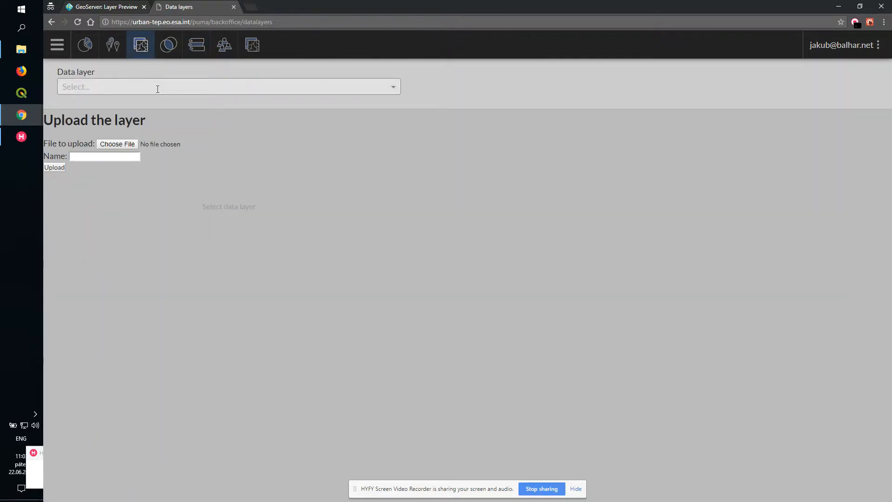
pyautogui.click(158, 89)
pyautogui.write('gad')
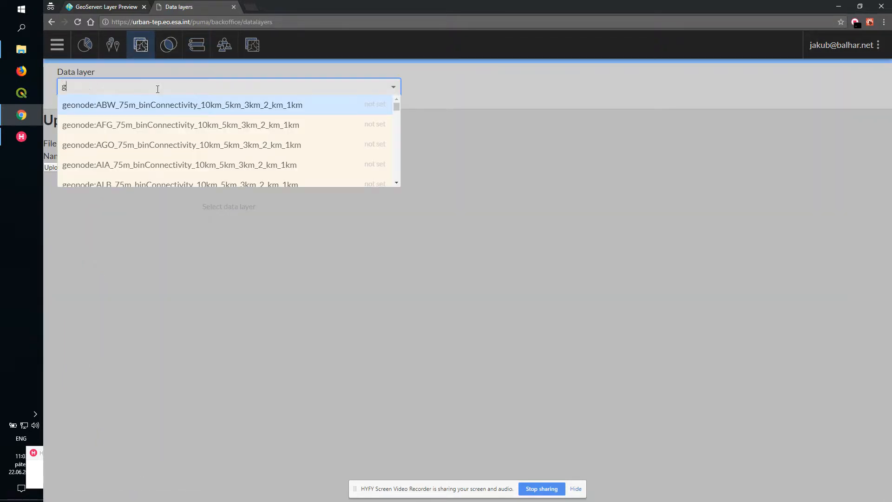
pyautogui.press('BackSpace')
pyautogui.press('BackSpace')
pyautogui.press('BackSpace')
pyautogui.write('m')
pyautogui.press('BackSpace')
pyautogui.write('gadm')
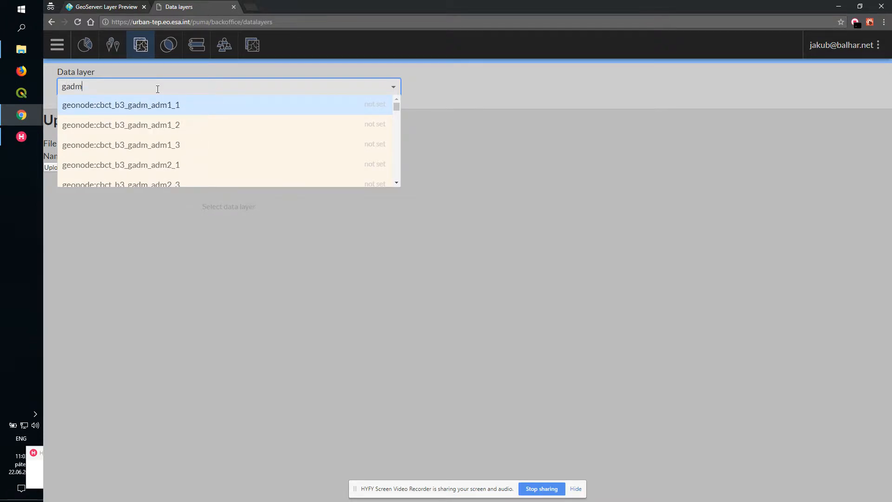
pyautogui.write('_0')
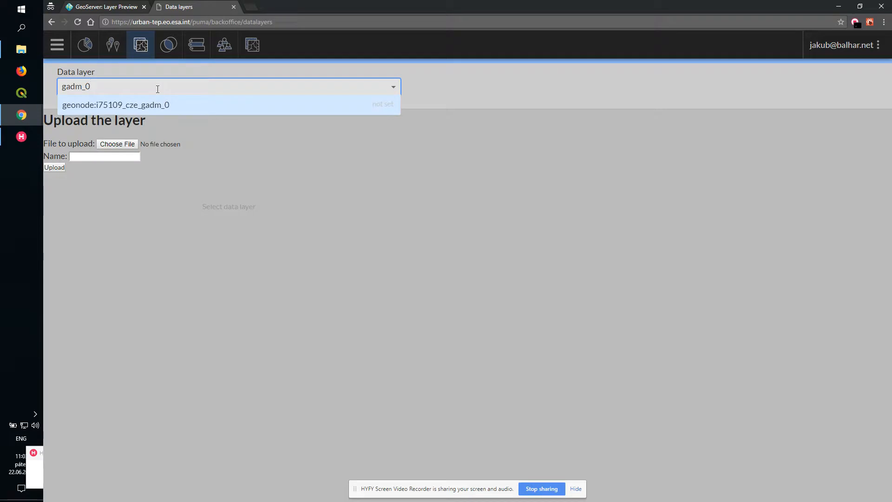
pyautogui.click(174, 106)
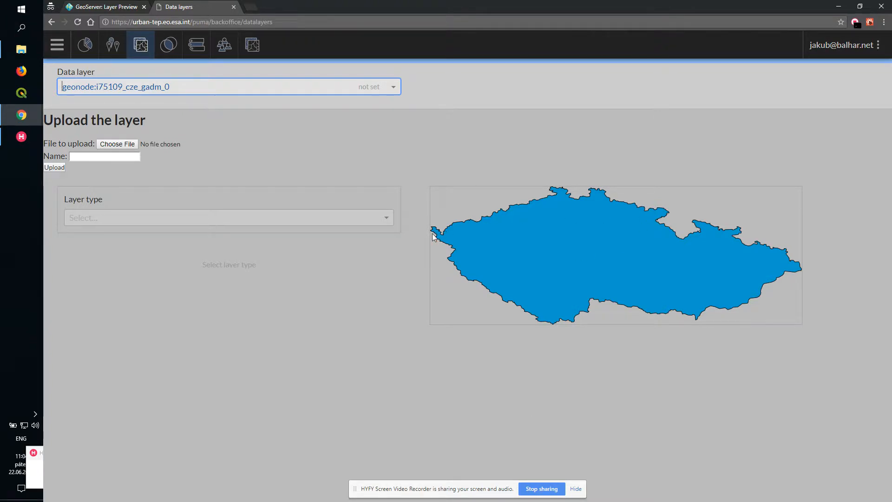
# - Set the layer type to Analytical units layer and its scope to DEMO: Czech Republic Stats
pyautogui.click(308, 220)
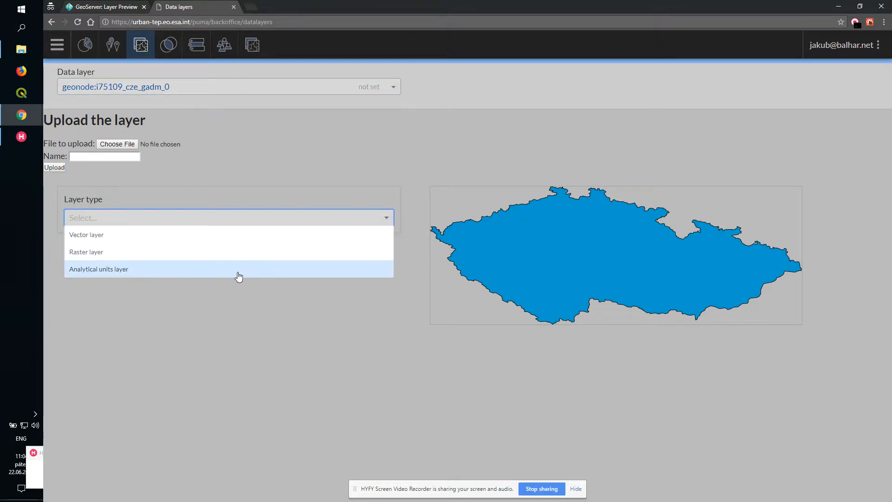
pyautogui.press('Return')
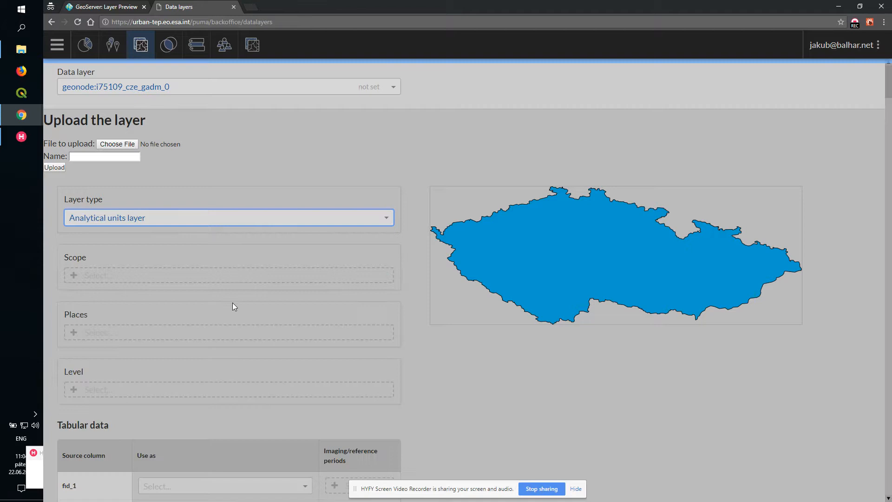
pyautogui.click(199, 275)
pyautogui.moveTo(387, 297); pyautogui.dragTo(397, 378)
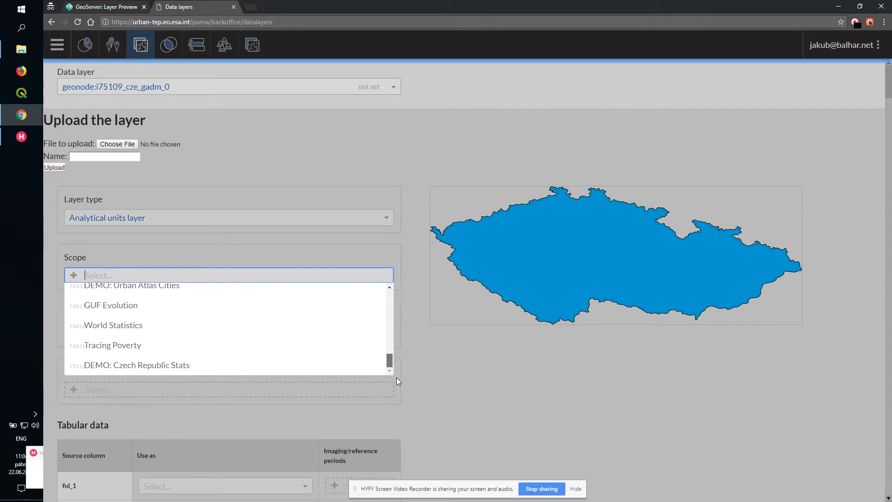
pyautogui.click(221, 369)
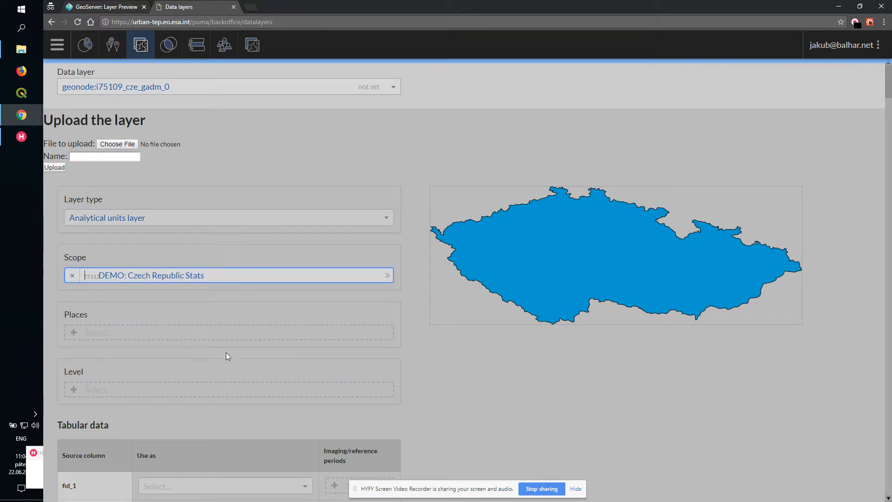
# - Assign the layer to the place Czech Republic and the level GADM0
pyautogui.click(224, 332)
pyautogui.click(163, 355)
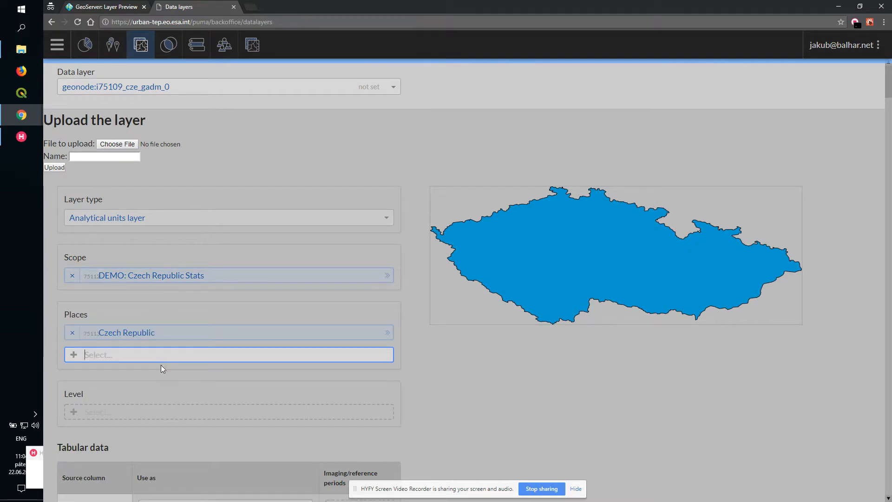
pyautogui.scroll(-3, 225, 381)
pyautogui.click(140, 272)
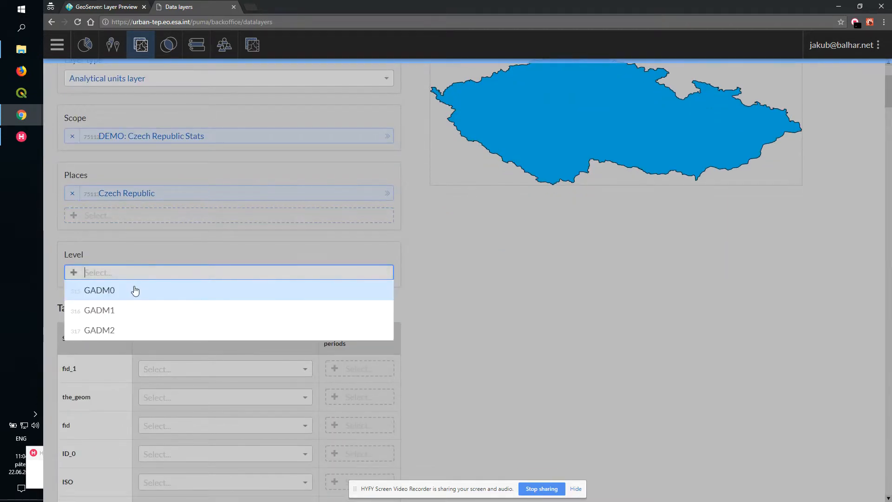
pyautogui.click(135, 292)
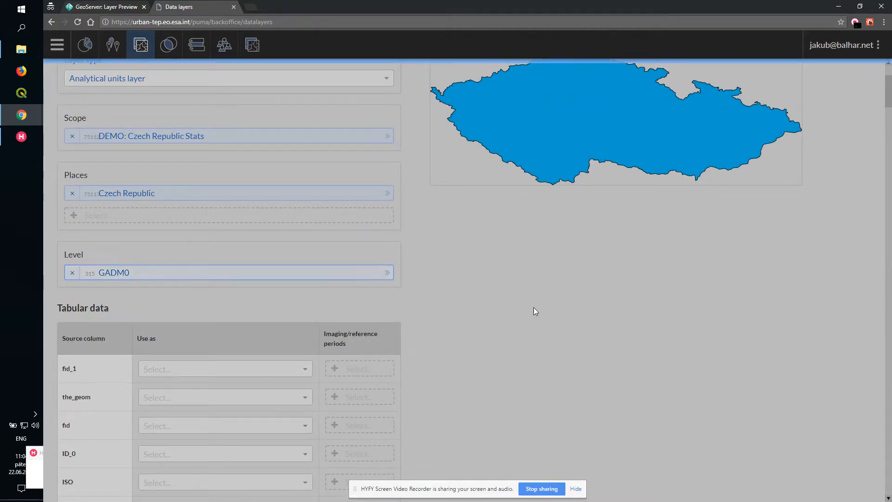
pyautogui.scroll(-3, 534, 310)
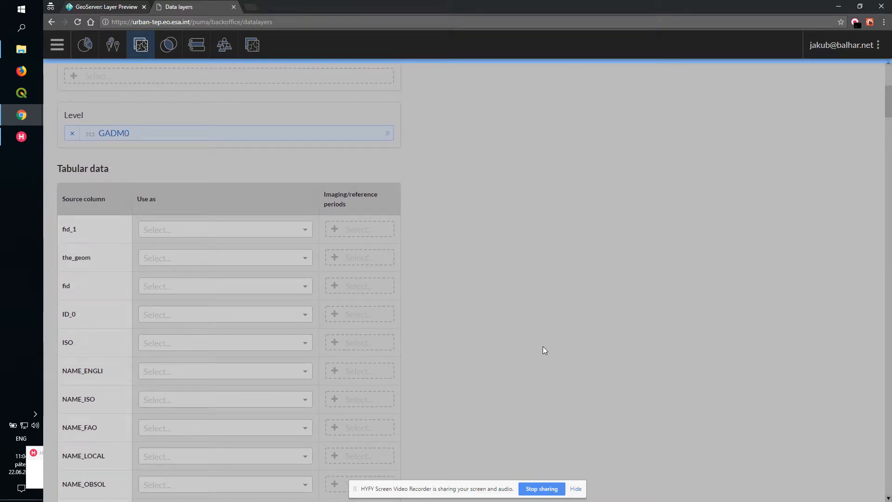
# - Map the source column ID_0 to FID (feature identifier) and NAME_ENGLI to Feature name
pyautogui.click(272, 313)
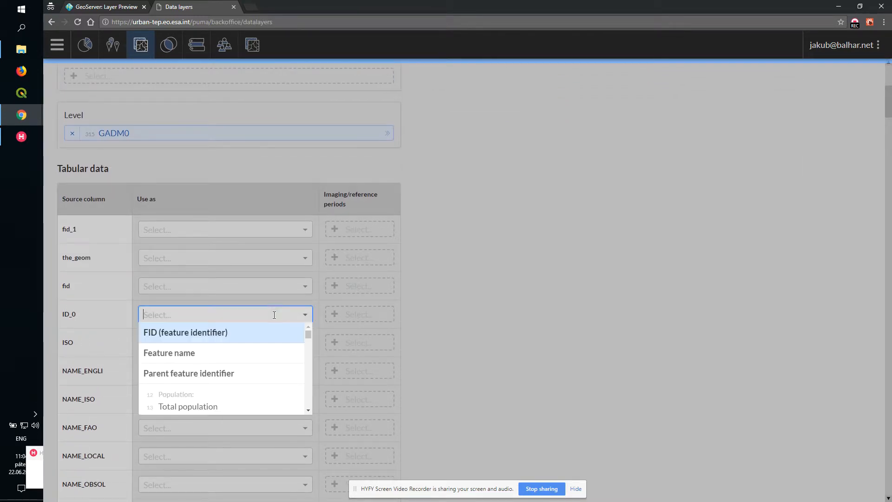
pyautogui.click(254, 334)
pyautogui.scroll(-3, 275, 299)
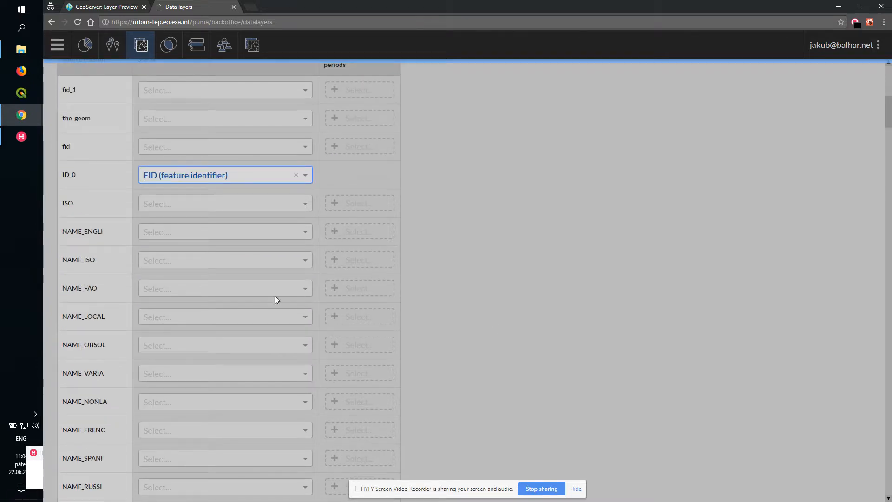
pyautogui.click(172, 232)
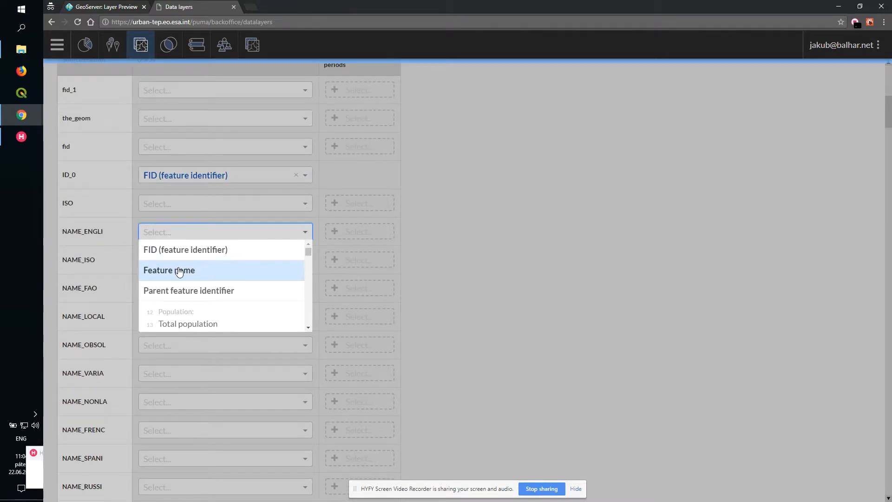
pyautogui.press('Return')
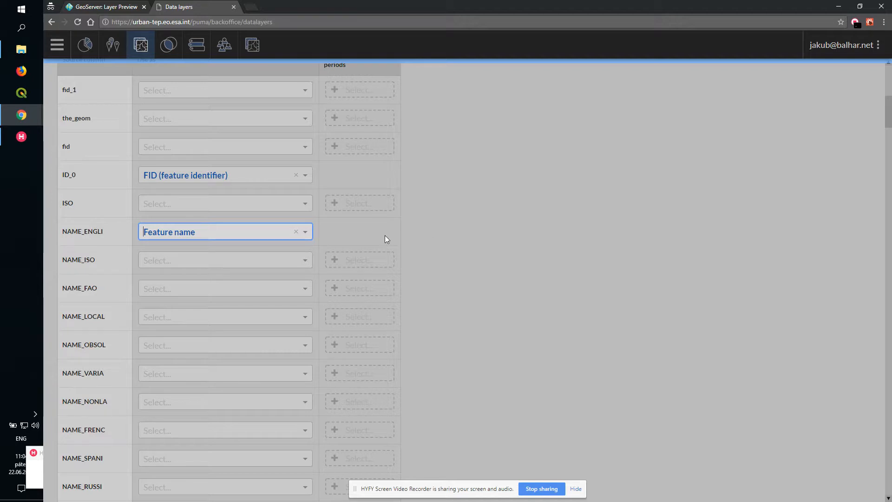
# - Map the aff_avg_li column to the UTEP Derived attribute Average light of affected area with reference period 2012
pyautogui.scroll(-14, 427, 259)
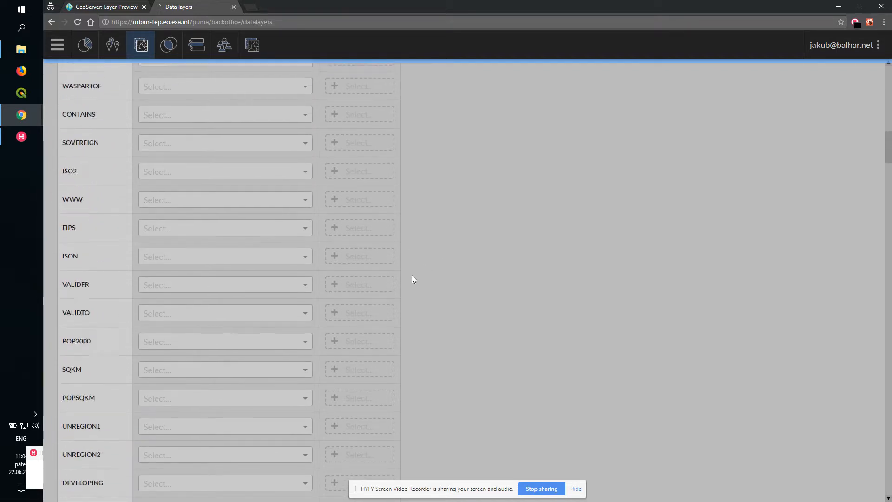
pyautogui.scroll(-7, 409, 270)
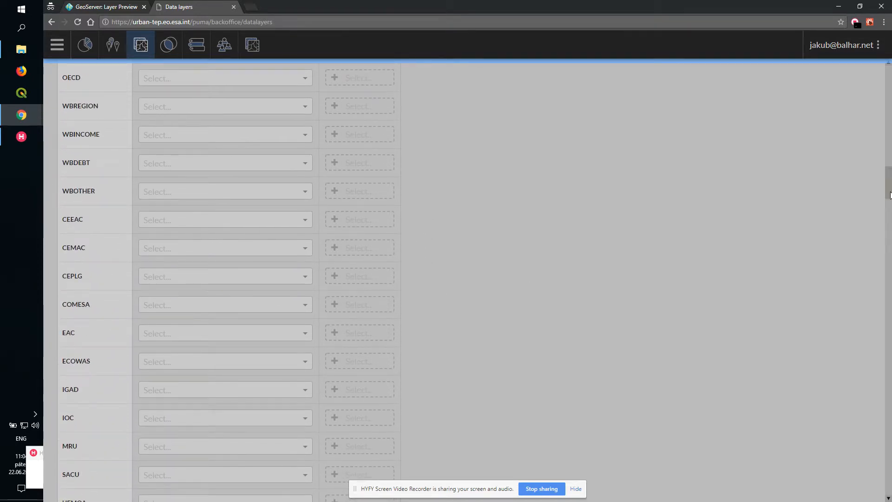
pyautogui.moveTo(891, 192); pyautogui.dragTo(891, 264)
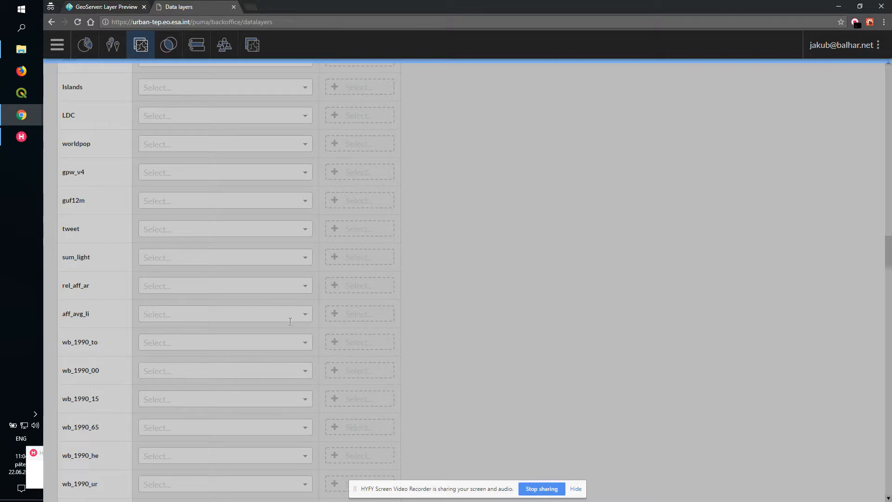
pyautogui.click(233, 289)
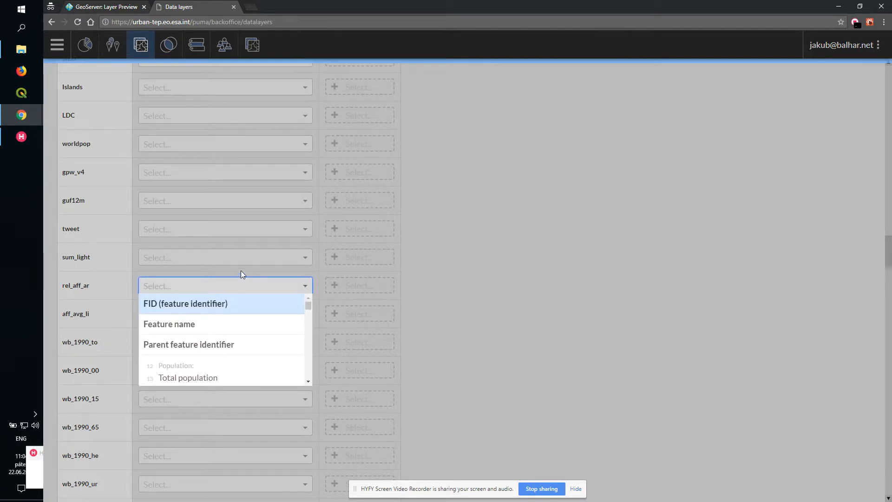
pyautogui.click(230, 268)
pyautogui.click(251, 311)
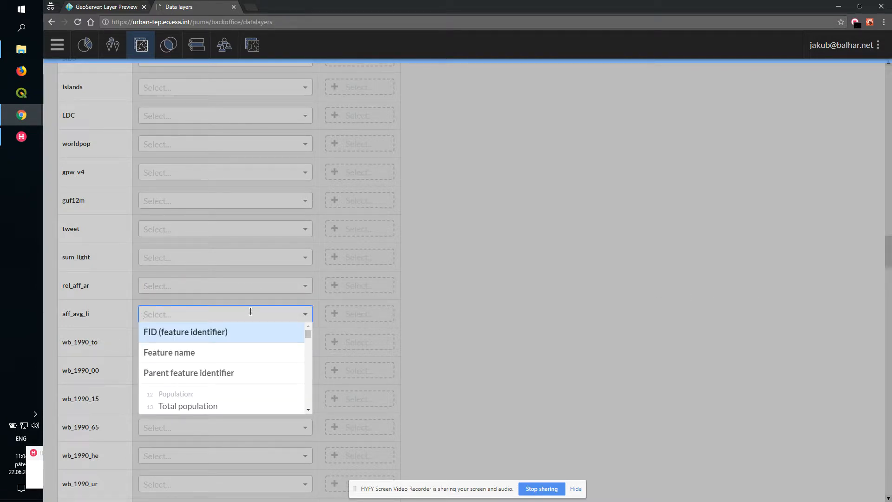
pyautogui.write('Affe')
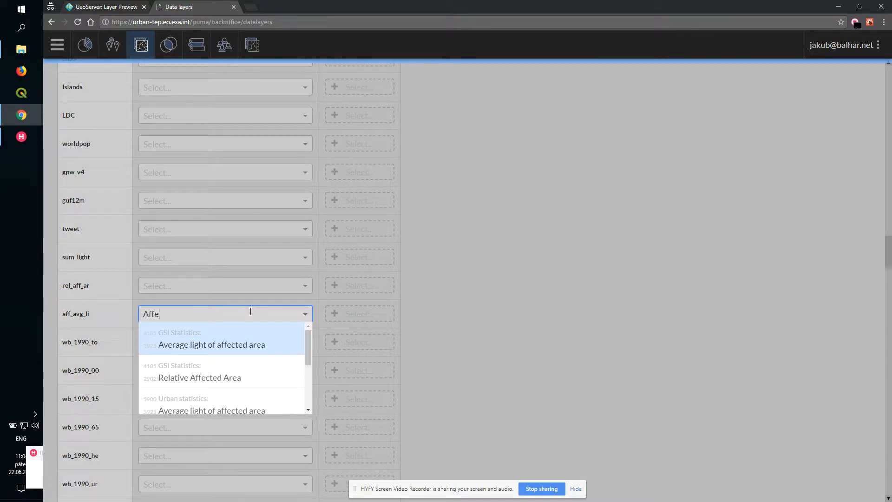
pyautogui.moveTo(311, 334); pyautogui.dragTo(307, 389)
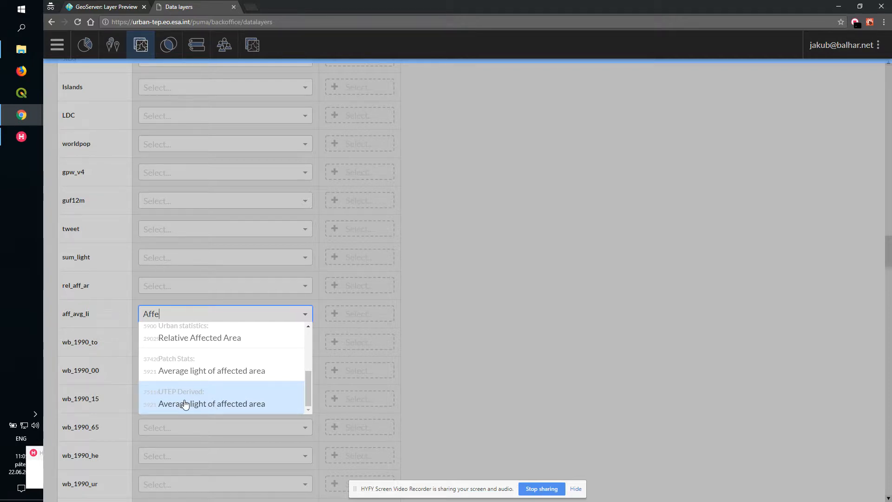
pyautogui.press('Return')
pyautogui.click(356, 319)
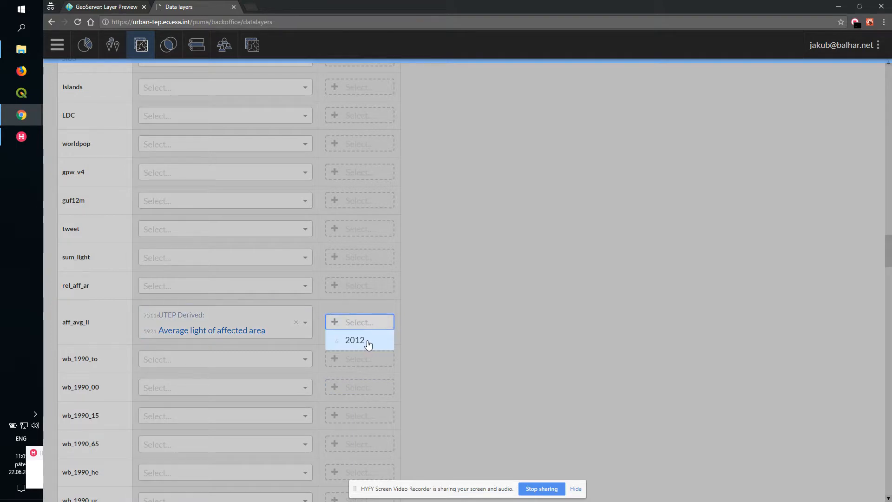
pyautogui.click(369, 344)
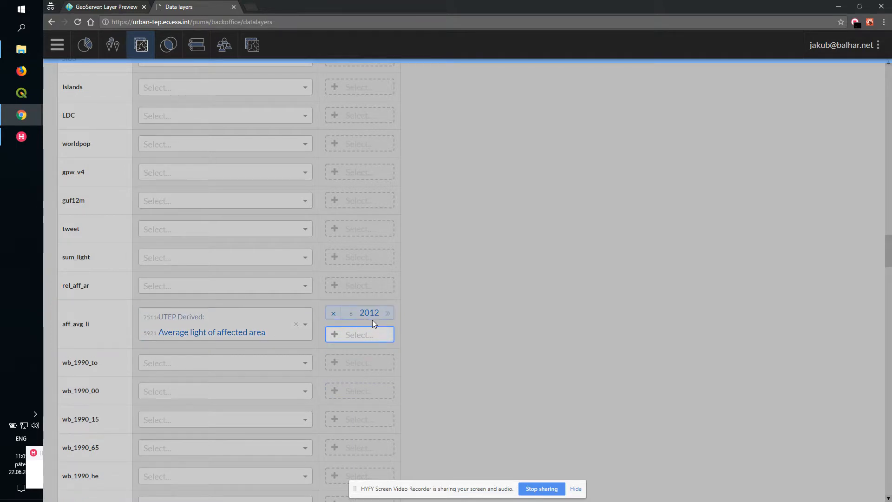
# - Map the guf12m column to UTEP Derived GUF Total built-up land with period 2012, then save the layer links
pyautogui.scroll(3, 403, 281)
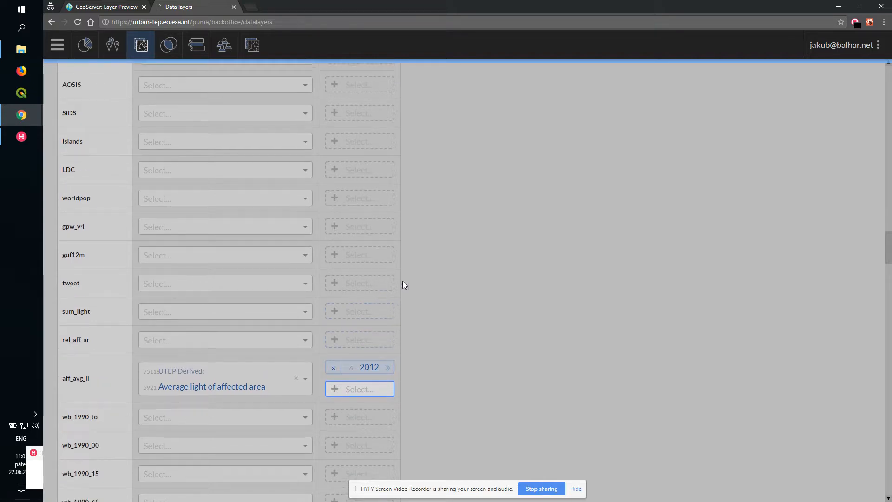
pyautogui.scroll(-1, 201, 300)
pyautogui.click(201, 293)
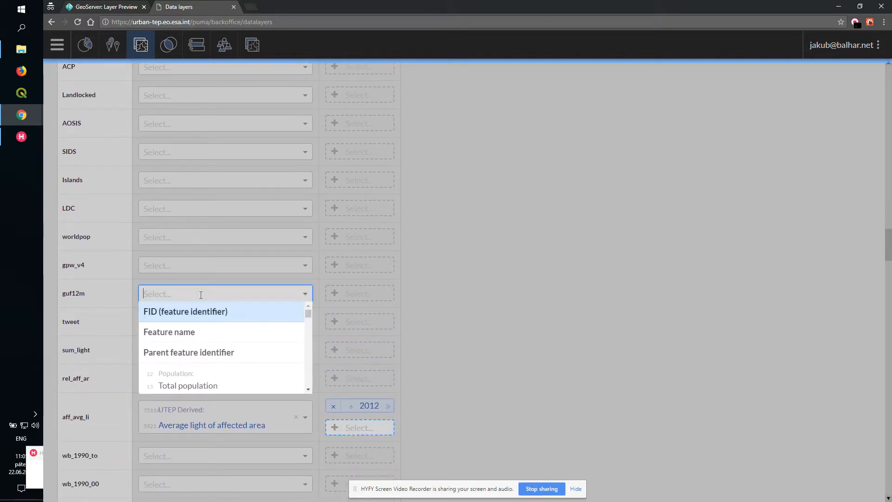
pyautogui.moveTo(309, 315); pyautogui.dragTo(297, 395)
pyautogui.click(252, 382)
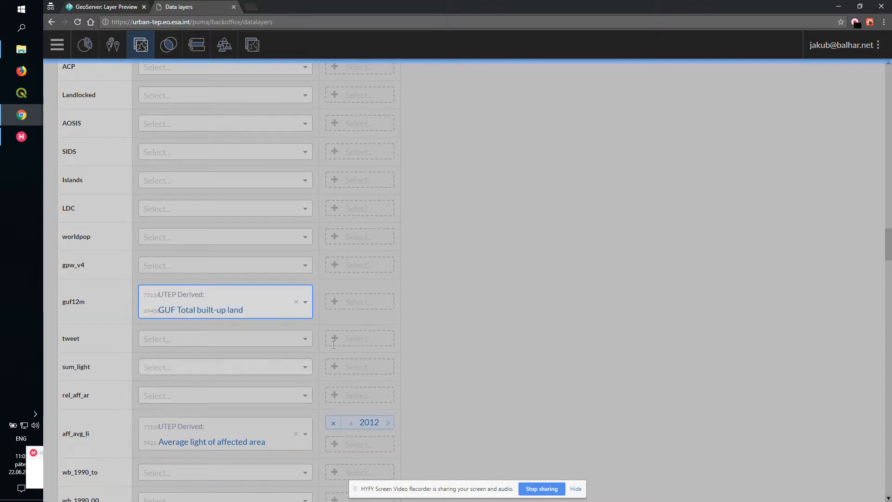
pyautogui.click(355, 302)
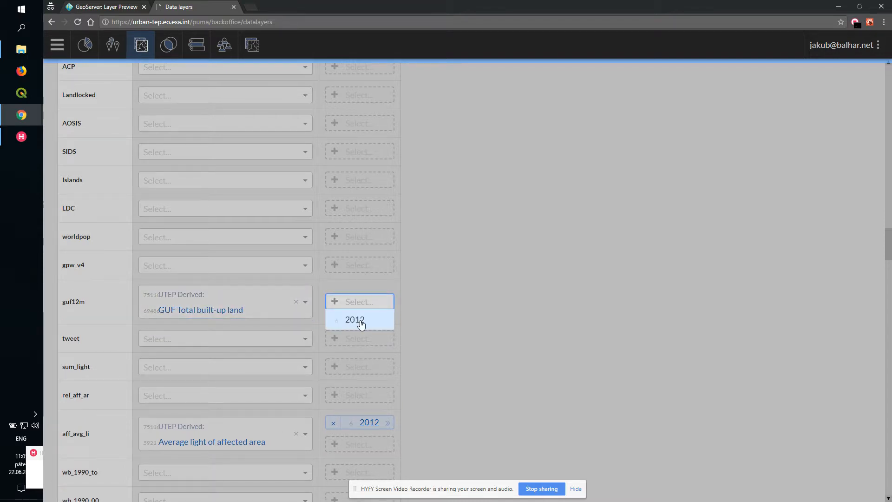
pyautogui.click(359, 322)
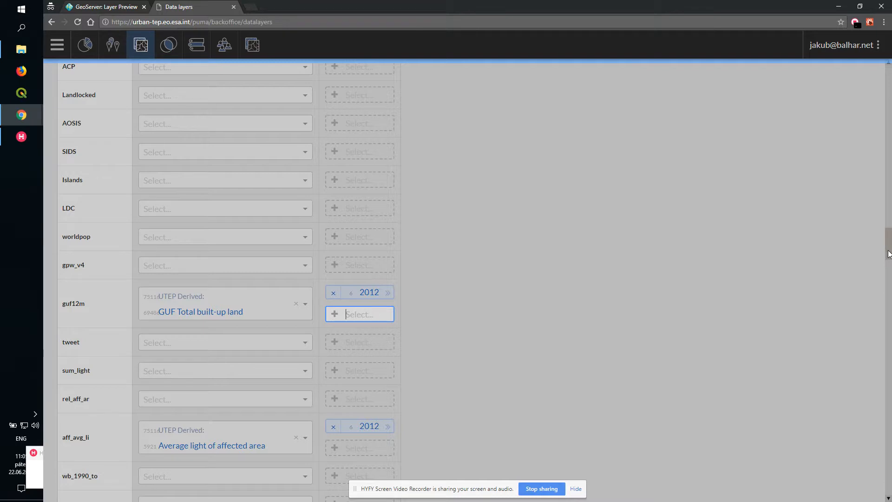
pyautogui.moveTo(890, 255); pyautogui.dragTo(890, 479)
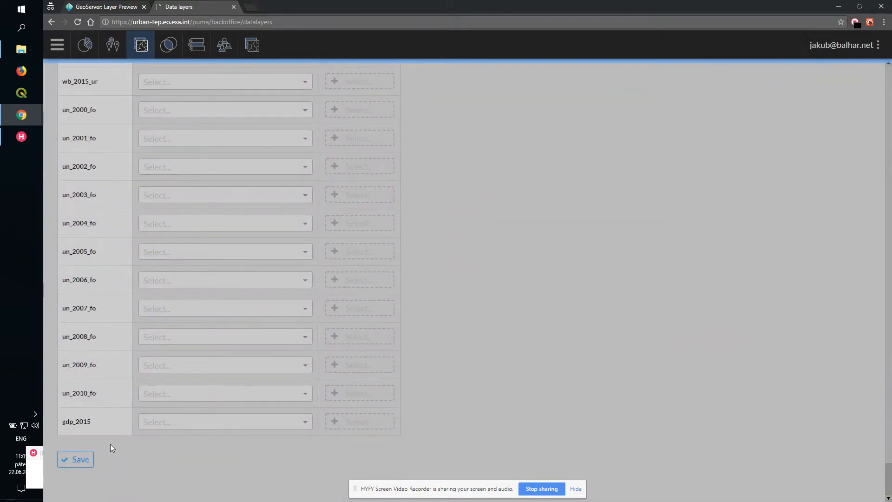
pyautogui.click(89, 462)
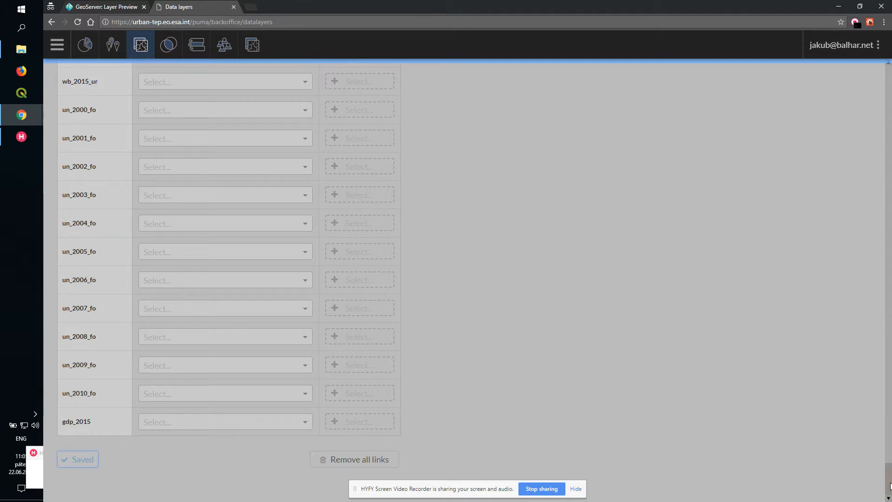
# - Open the data layer geonode:i75110_cze_gadm_1
pyautogui.moveTo(891, 486); pyautogui.dragTo(886, 72)
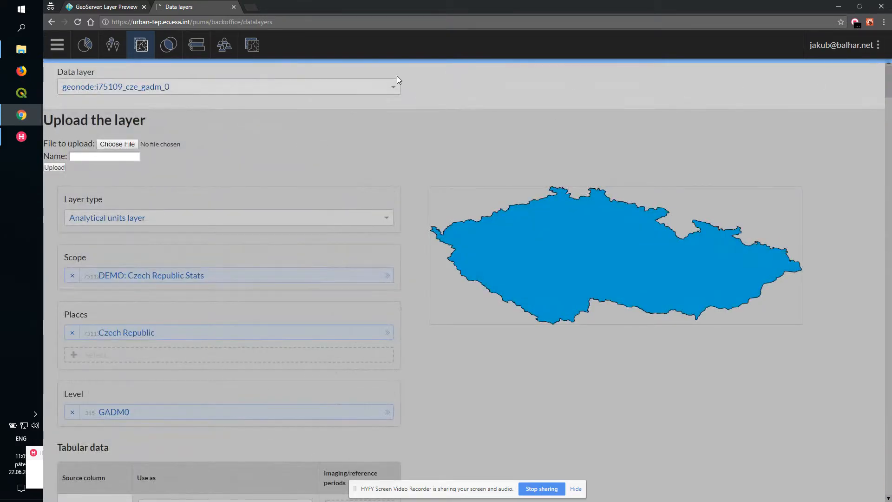
pyautogui.click(369, 80)
pyautogui.write('g')
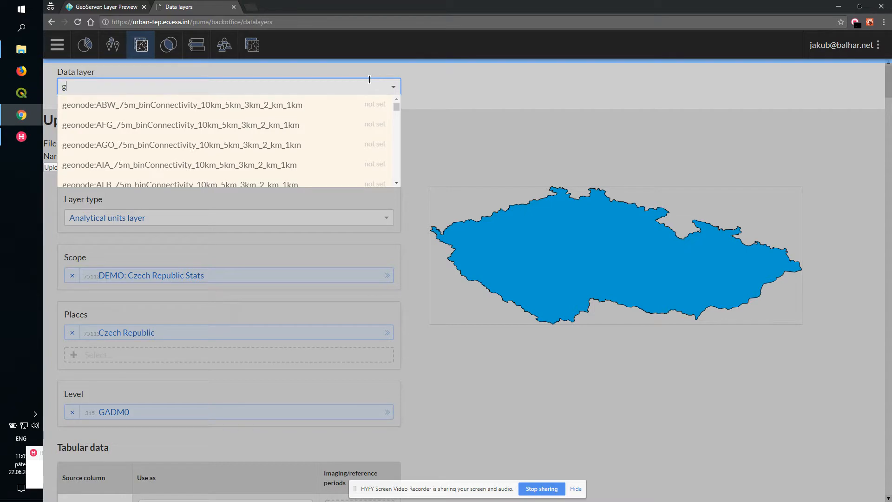
pyautogui.write('adm_1')
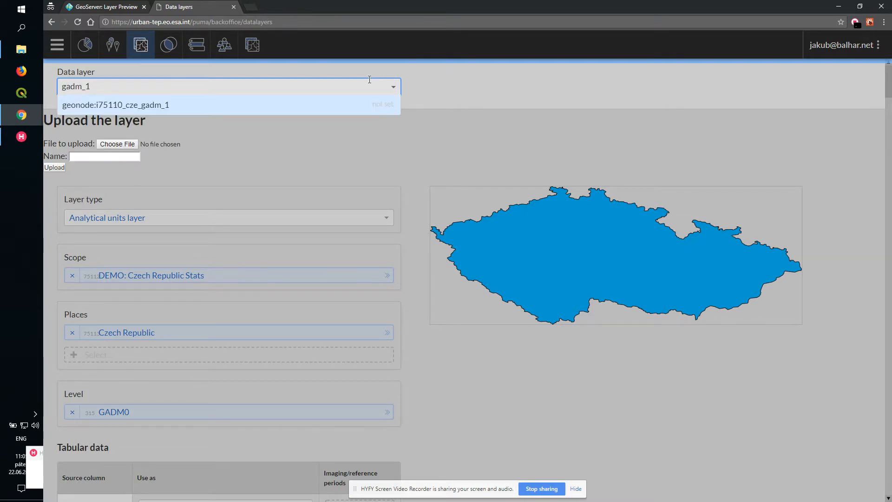
pyautogui.click(320, 103)
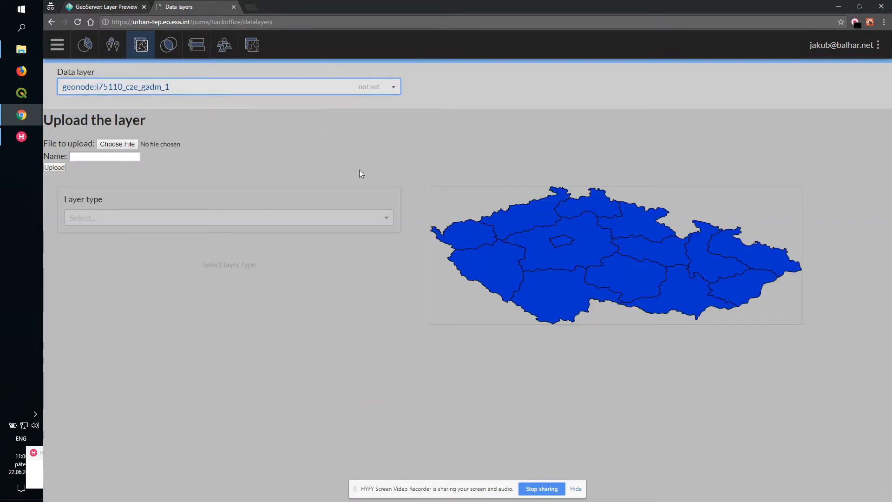
# - Set this layer's type to Analytical units layer and its scope to DEMO: Czech Republic Stats
pyautogui.click(383, 224)
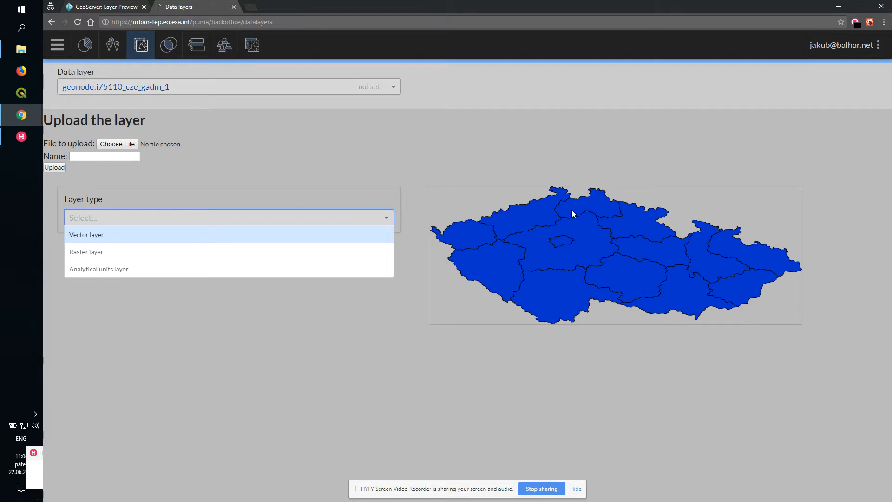
pyautogui.click(161, 271)
pyautogui.click(168, 270)
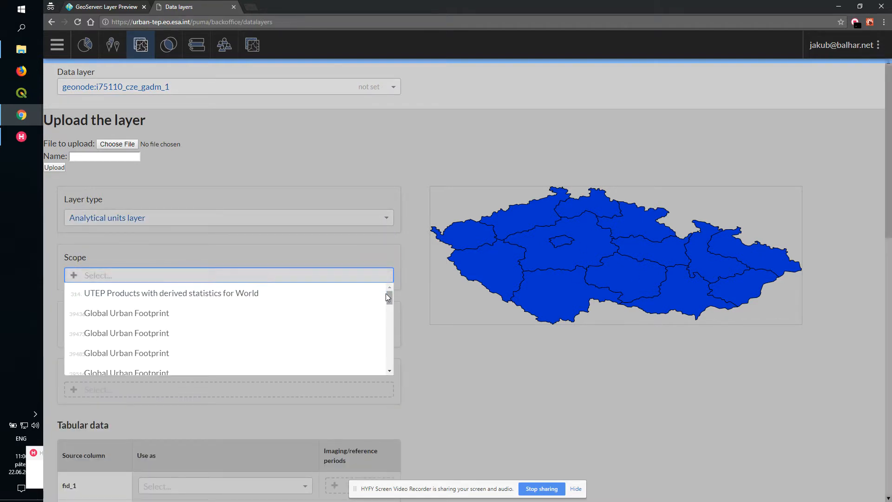
pyautogui.scroll(-5, 389, 349)
pyautogui.scroll(-3, 388, 348)
pyautogui.click(363, 367)
# - Assign the layer to the place Czech Republic and the level GADM1
pyautogui.click(170, 332)
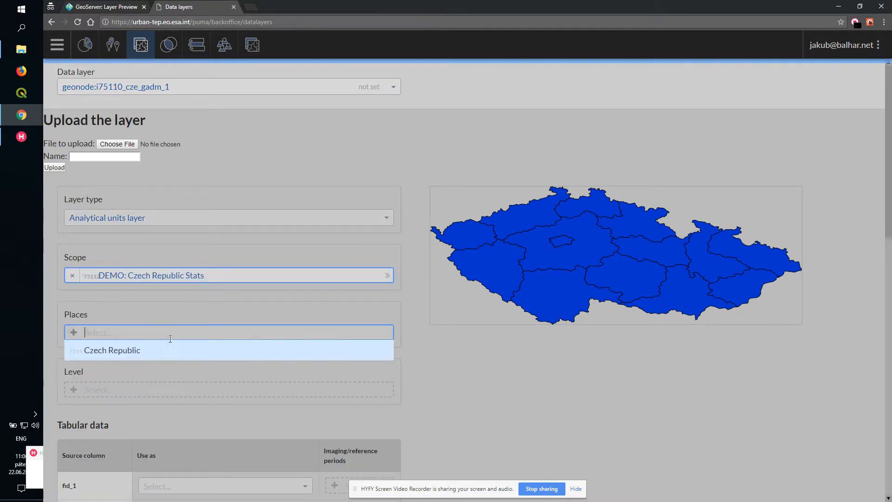
pyautogui.click(177, 357)
pyautogui.click(171, 412)
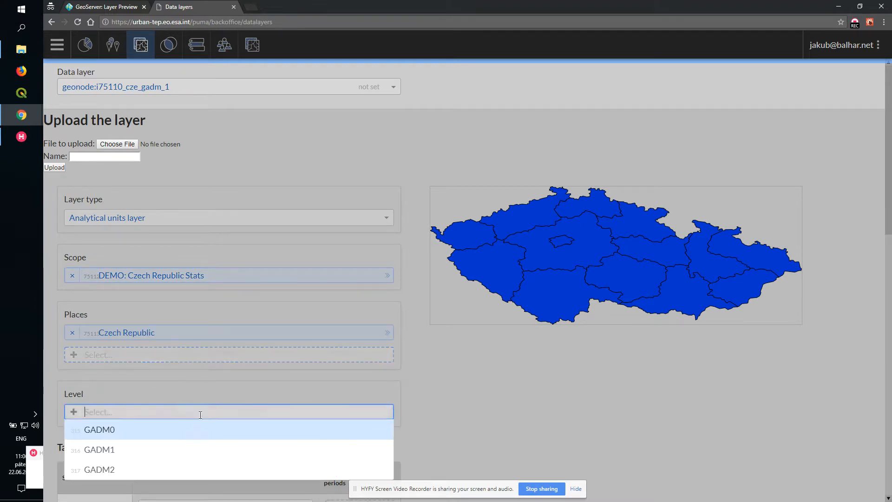
pyautogui.click(253, 450)
# - Map ID_1 to FID (feature identifier), NAME_1 to Feature name, and ID_0 to Parent feature identifier
pyautogui.scroll(-5, 474, 367)
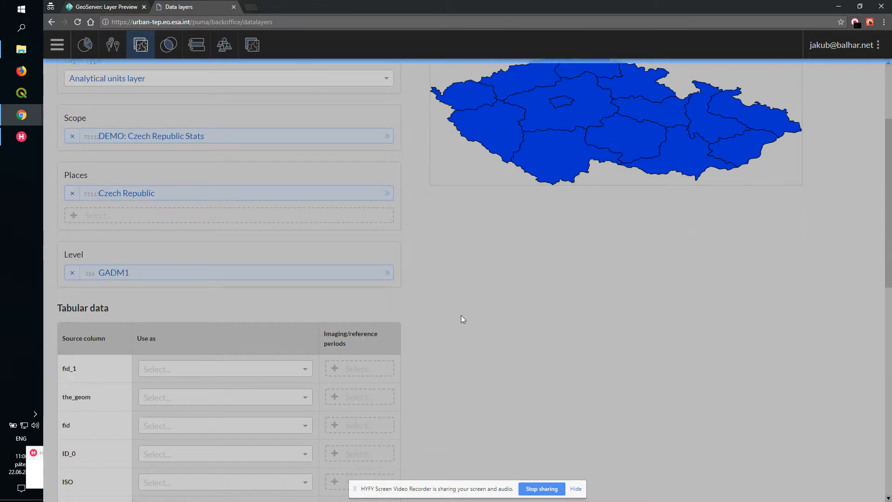
pyautogui.scroll(-2, 140, 348)
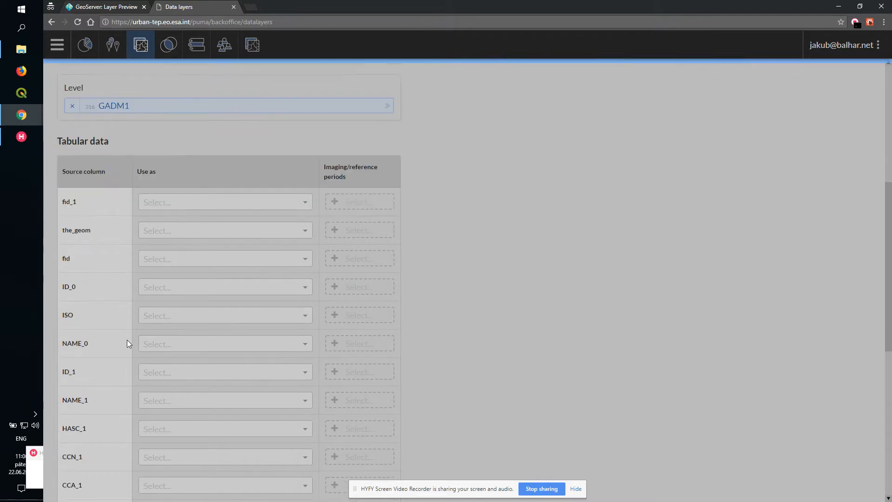
pyautogui.click(182, 356)
pyautogui.click(180, 372)
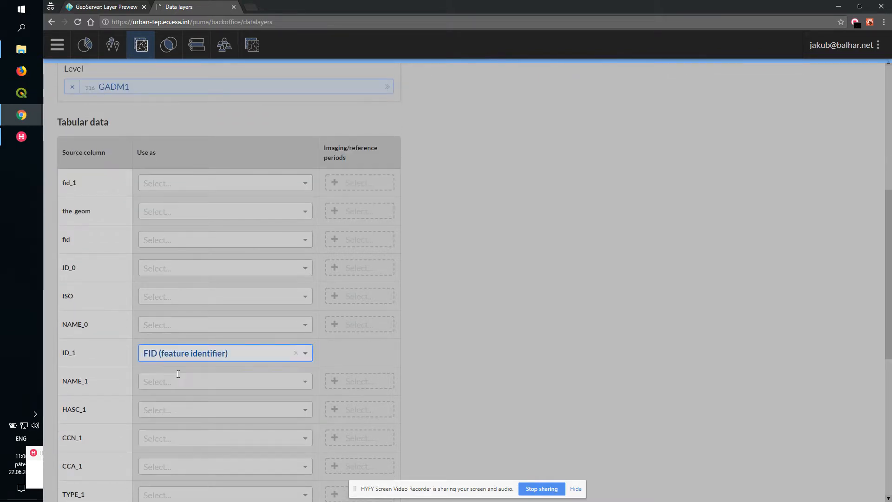
pyautogui.click(170, 384)
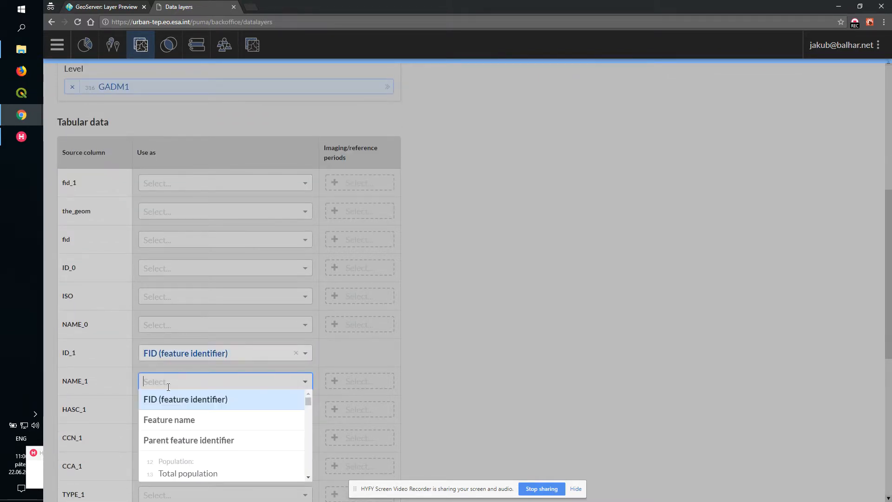
pyautogui.click(169, 421)
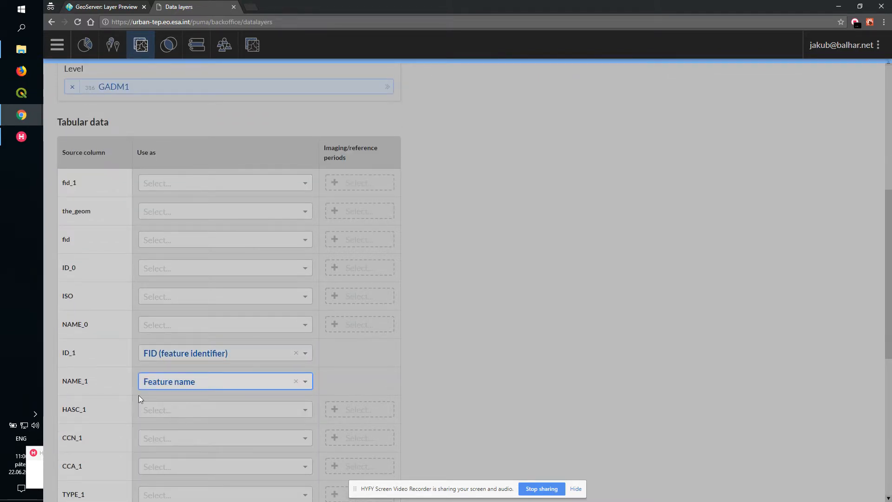
pyautogui.click(171, 268)
pyautogui.click(188, 326)
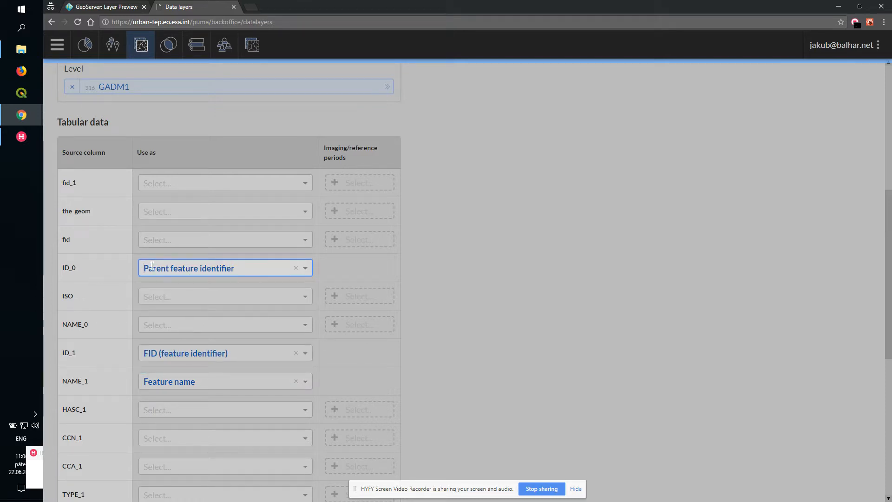
pyautogui.click(344, 272)
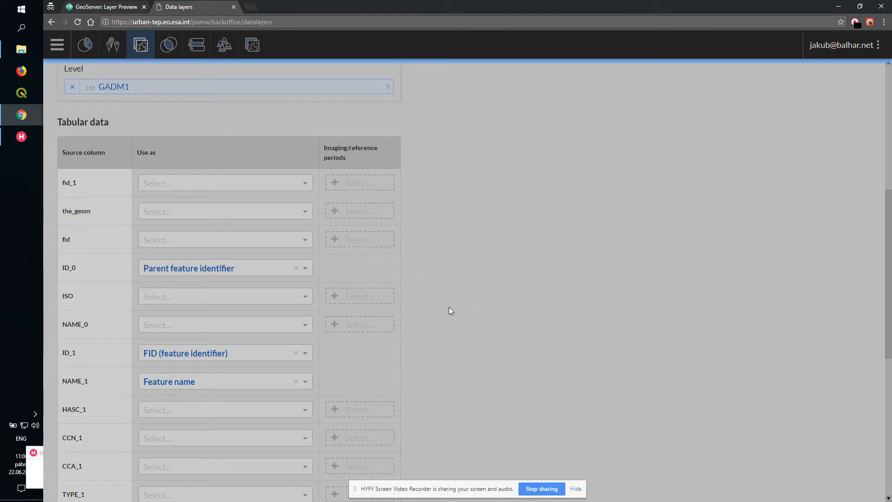
# - Link the guf12m column to the attribute GUF Total built-up land with reference period 2012
pyautogui.scroll(-7, 891, 163)
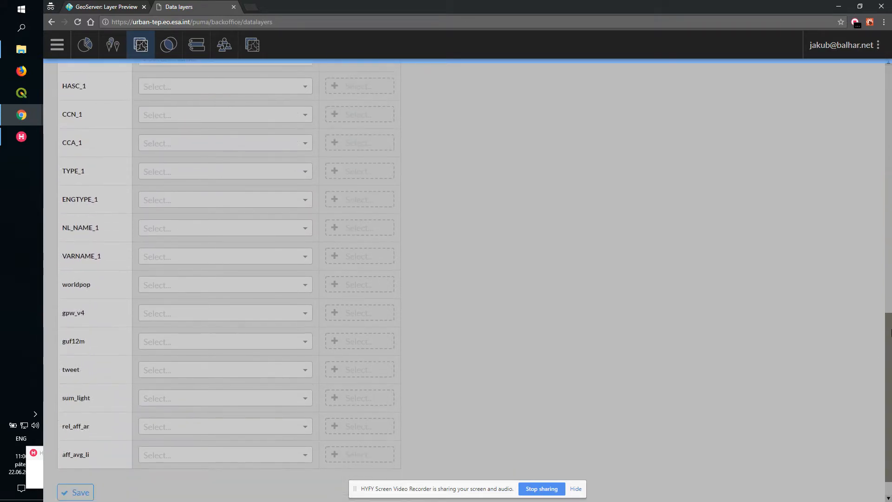
pyautogui.click(261, 343)
pyautogui.moveTo(310, 361); pyautogui.dragTo(314, 440)
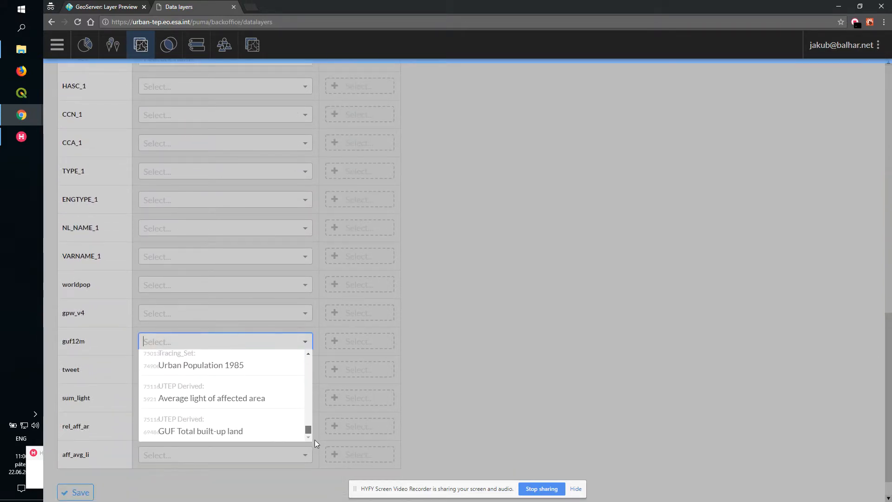
pyautogui.click(276, 433)
pyautogui.click(361, 350)
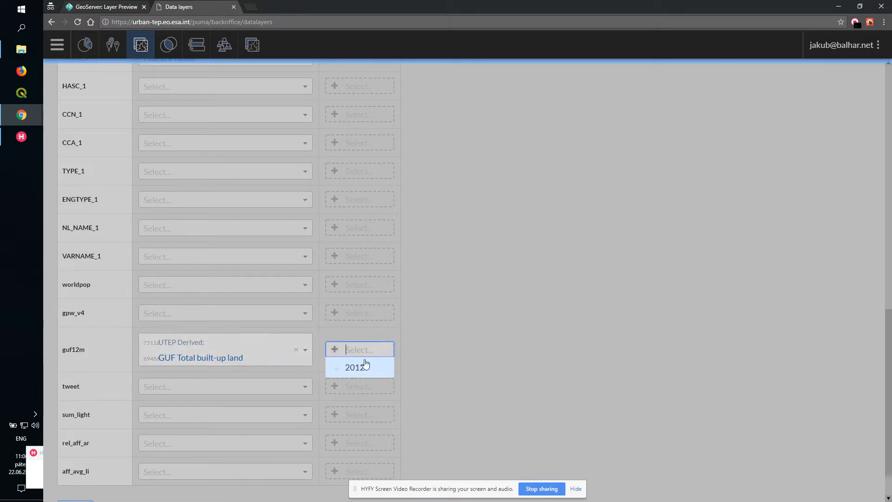
pyautogui.click(364, 366)
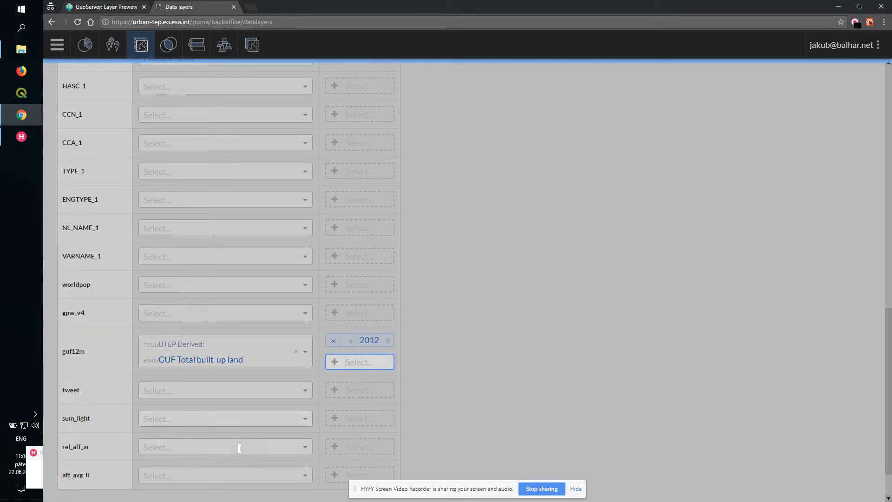
# - Link the aff_avg_li column to Average light of affected area with period 2012, and save the layer settings
pyautogui.scroll(-1, 250, 422)
pyautogui.click(257, 434)
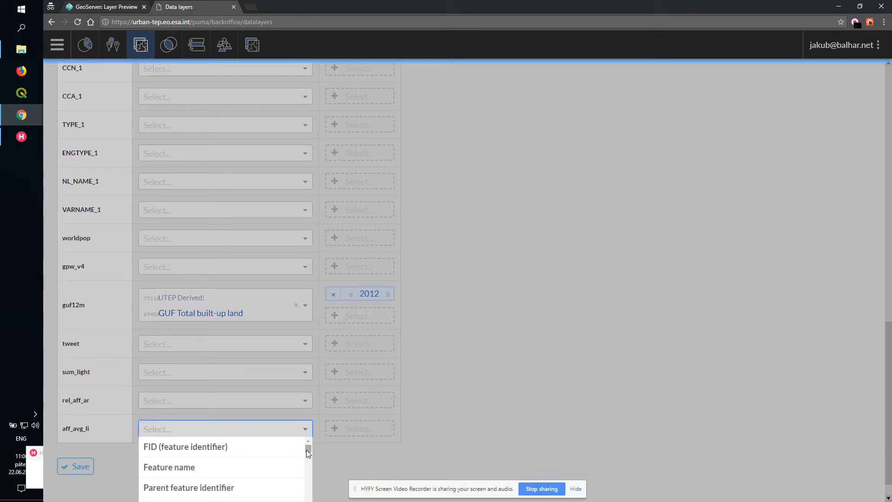
pyautogui.scroll(-15, 306, 450)
pyautogui.scroll(-6, 276, 454)
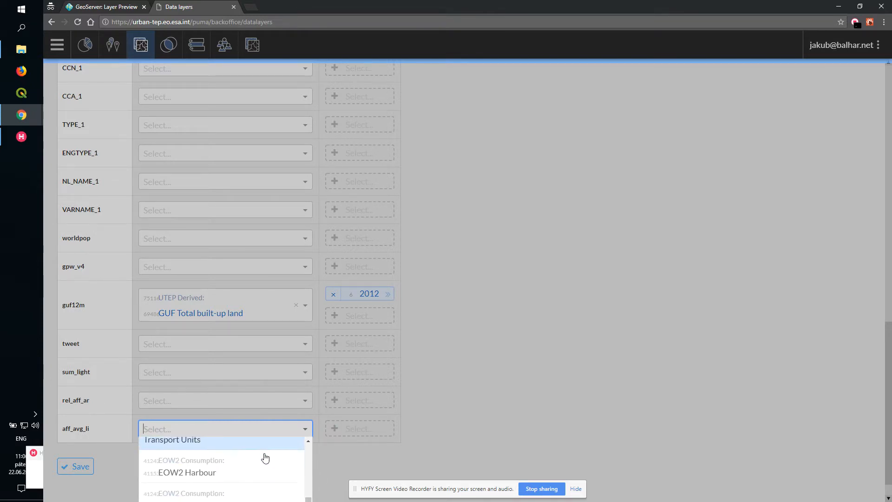
pyautogui.scroll(-1, 363, 432)
pyautogui.scroll(-8, 302, 479)
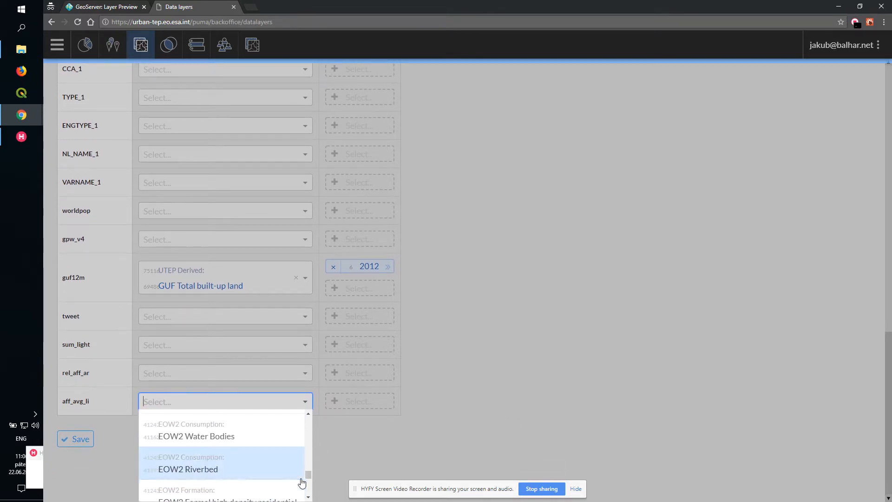
pyautogui.click(253, 466)
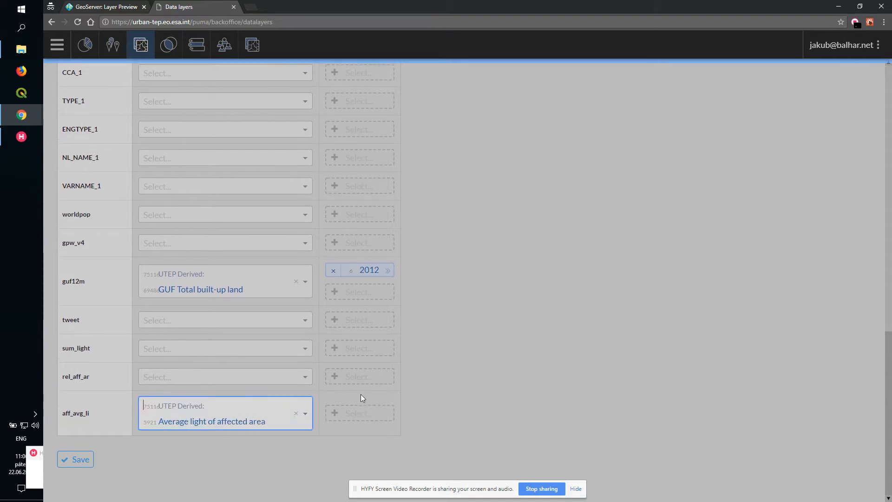
pyautogui.click(360, 399)
pyautogui.click(360, 430)
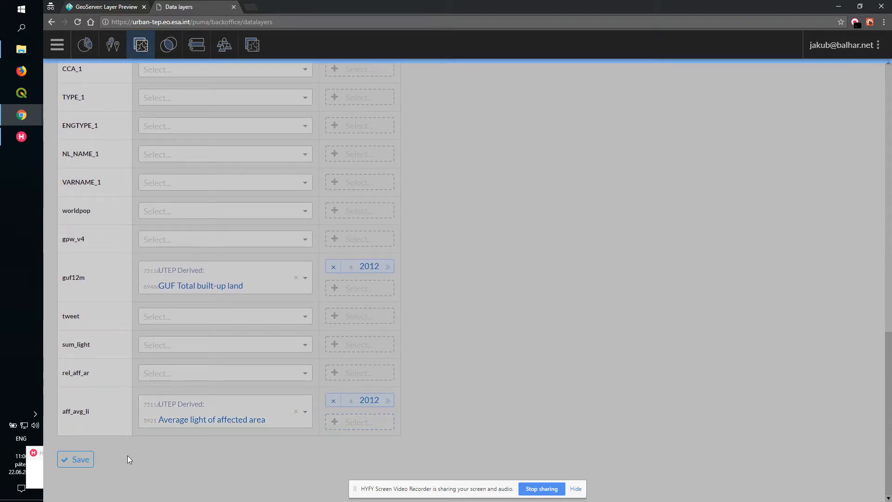
pyautogui.click(68, 460)
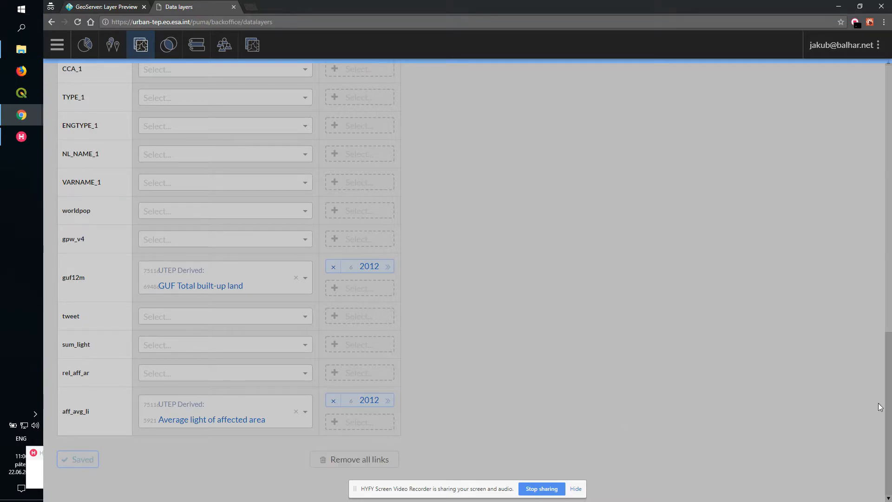
# - Open the data layer geonode:i75111_cze_gadm_2
pyautogui.moveTo(888, 412); pyautogui.dragTo(888, 154)
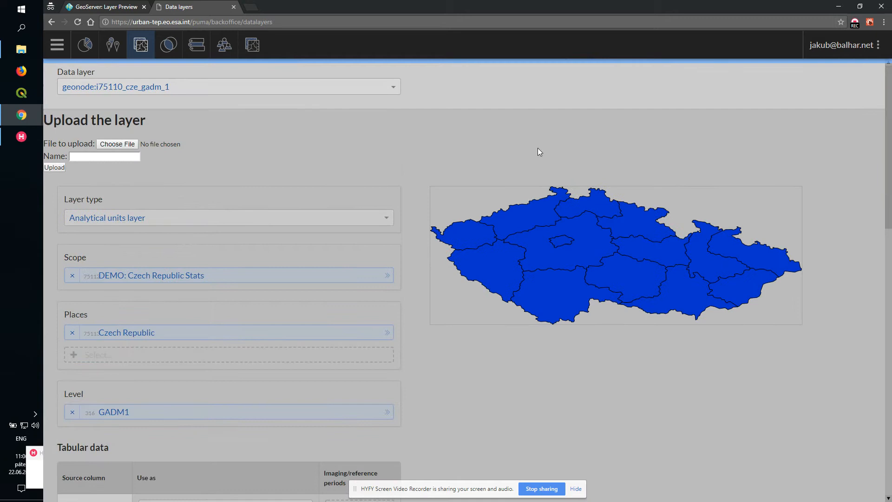
pyautogui.click(239, 83)
pyautogui.write('gadm')
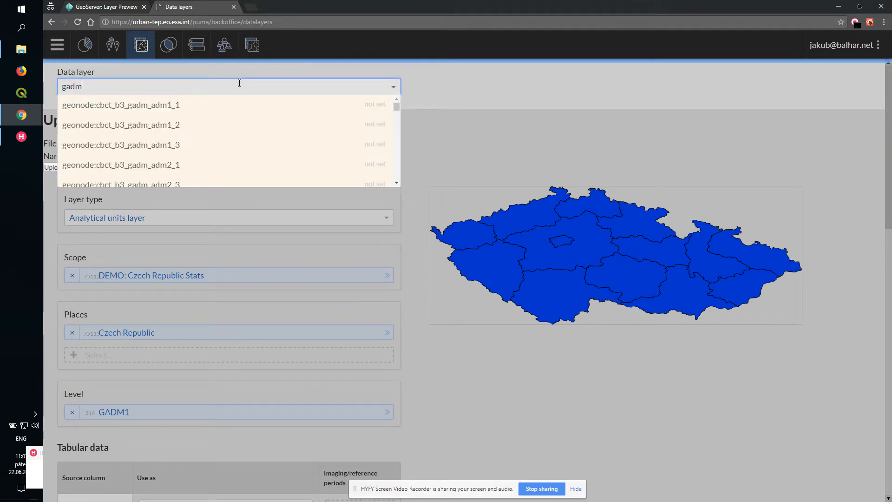
pyautogui.write('_2')
pyautogui.click(184, 106)
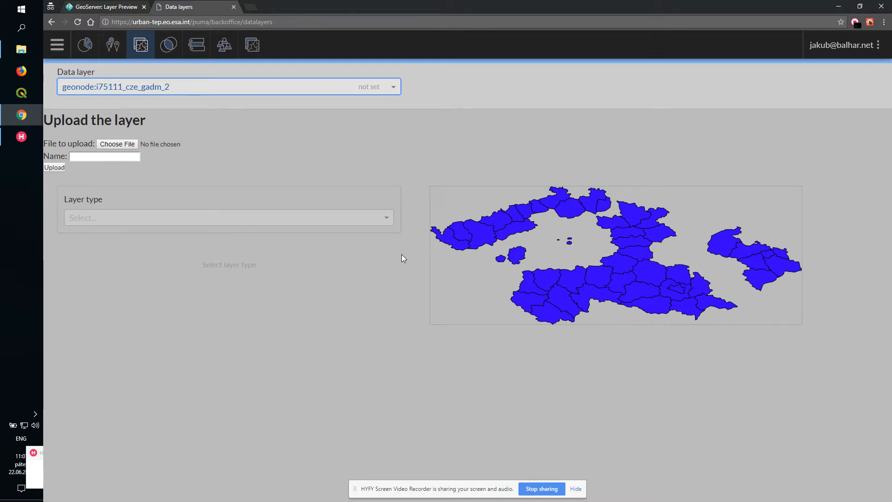
# - Set this layer's type to Analytical units layer and its scope to DEMO: Czech Republic Stats
pyautogui.click(389, 222)
pyautogui.click(134, 273)
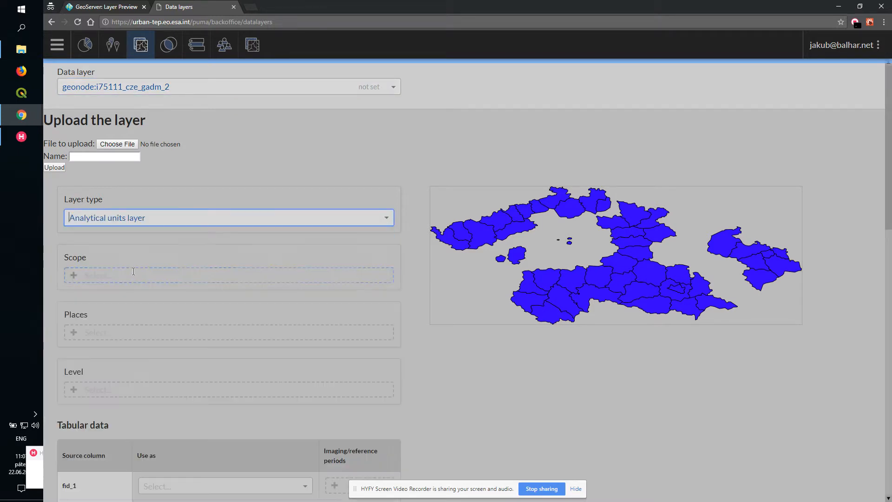
pyautogui.click(117, 273)
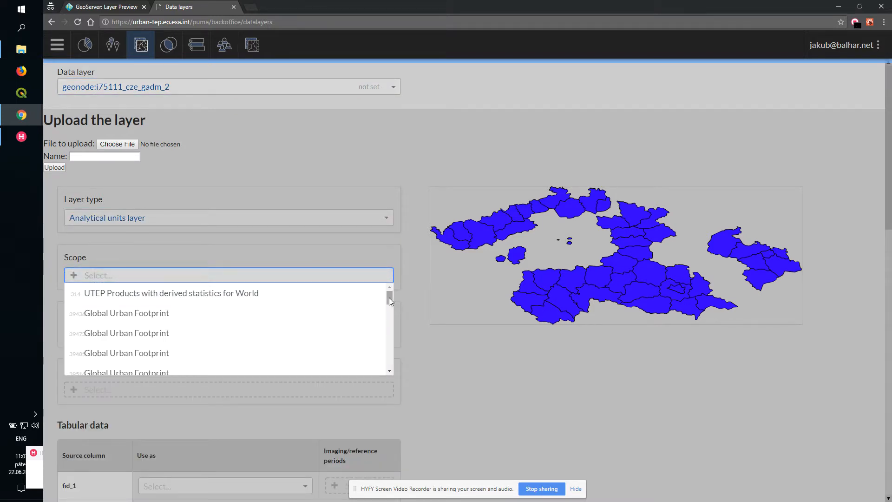
pyautogui.moveTo(389, 298); pyautogui.dragTo(389, 375)
pyautogui.click(189, 366)
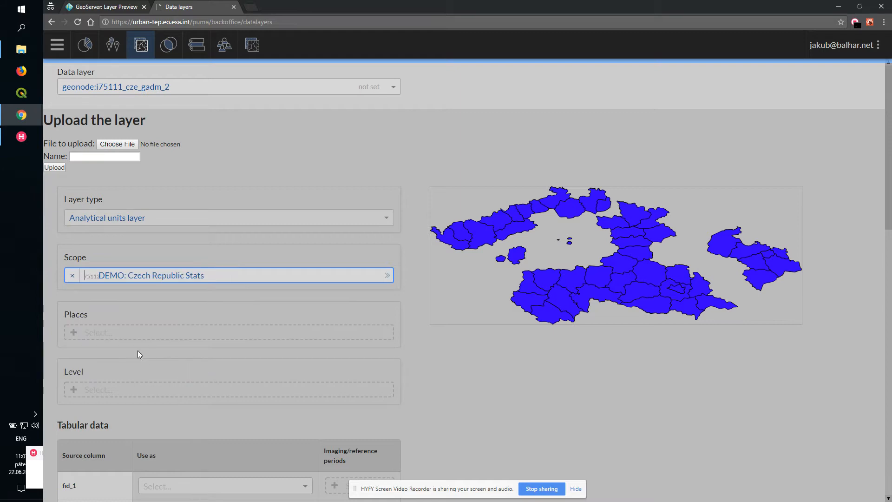
# - Assign the layer to the place Czech Republic and the level GADM2
pyautogui.click(138, 333)
pyautogui.click(137, 351)
pyautogui.click(132, 412)
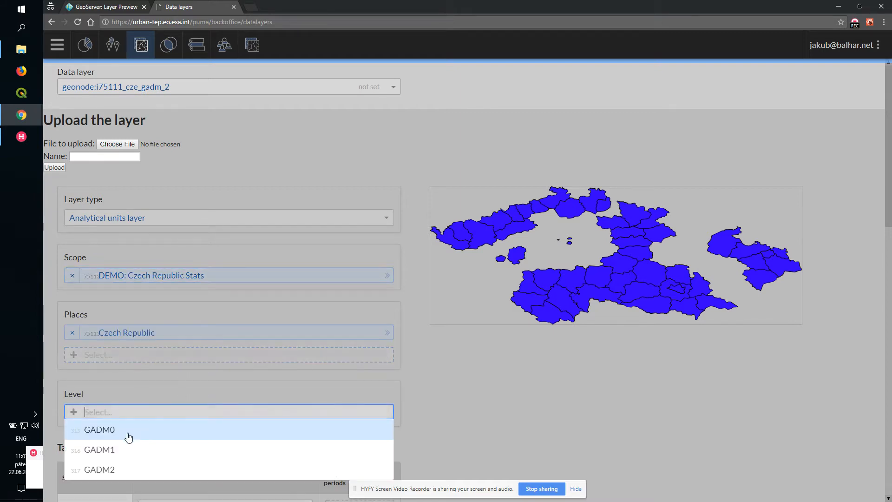
pyautogui.click(120, 471)
# - Map ID_2 to FID (feature identifier), NAME_2 to Feature name, and ID_1 to Parent feature identifier
pyautogui.moveTo(889, 185); pyautogui.dragTo(874, 367)
pyautogui.click(269, 219)
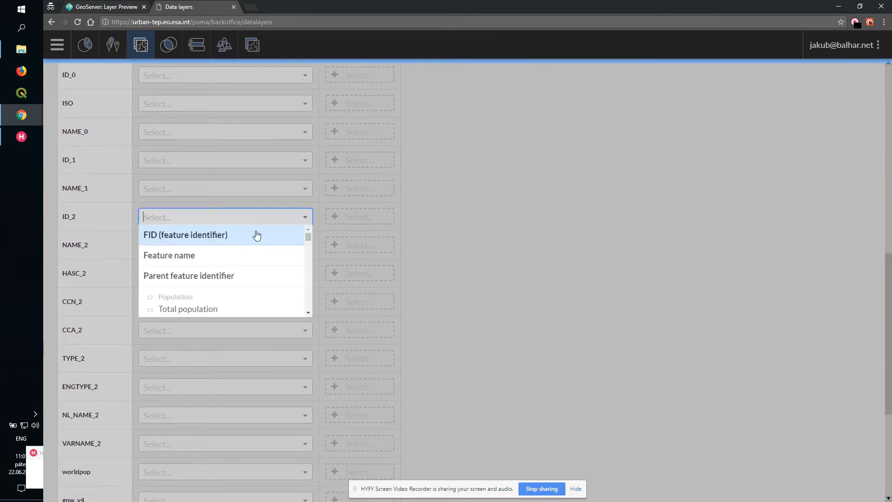
pyautogui.click(255, 233)
pyautogui.click(226, 252)
pyautogui.click(207, 283)
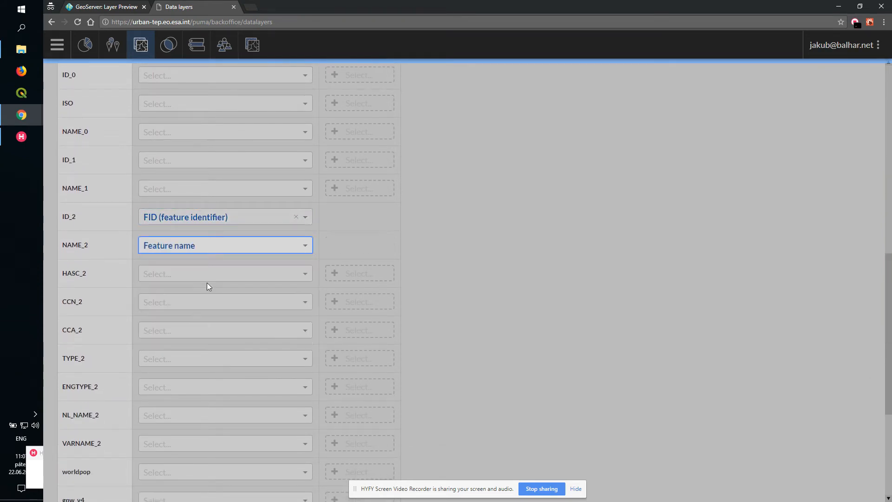
pyautogui.click(172, 161)
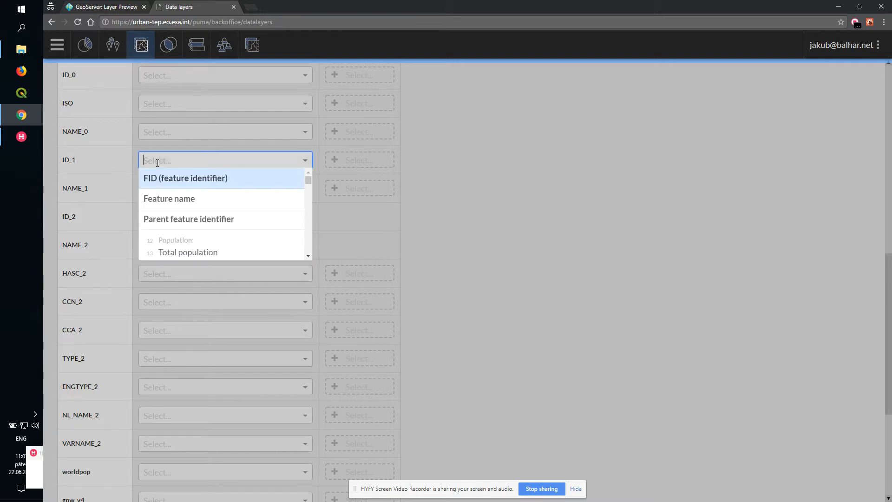
pyautogui.click(173, 219)
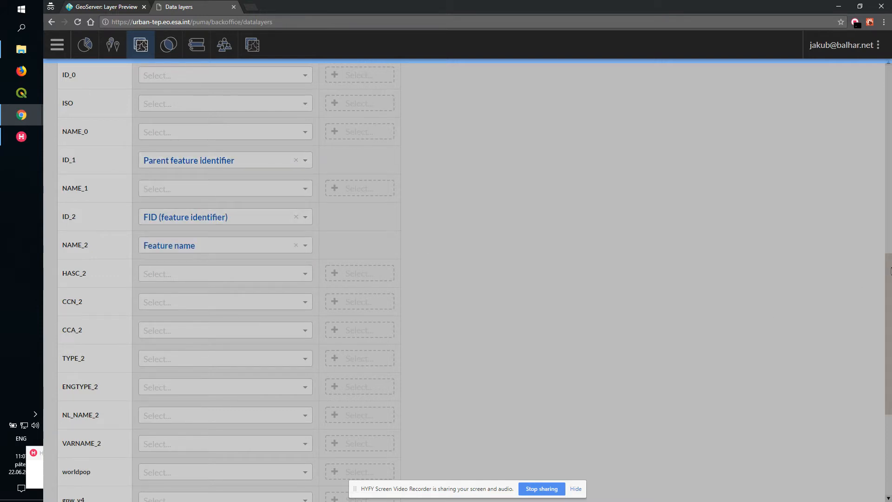
# - Link the guf12m column to GUF Total built-up land with reference period 2012
pyautogui.moveTo(891, 271); pyautogui.dragTo(868, 362)
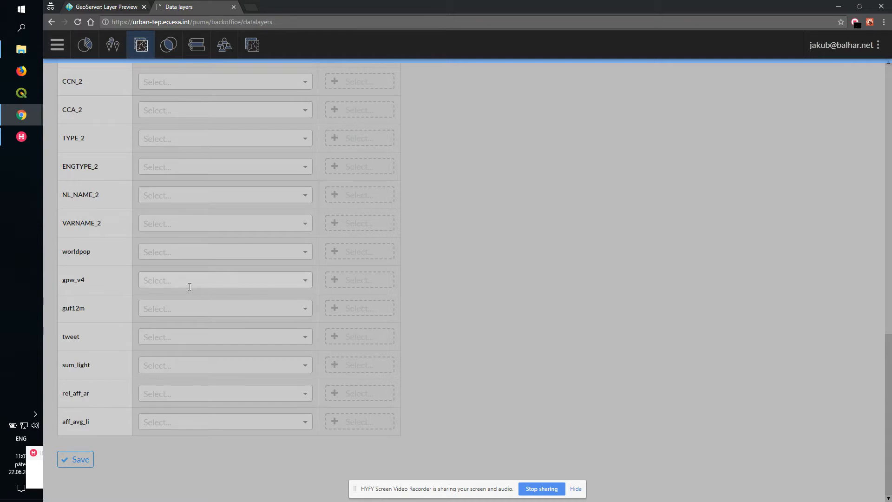
pyautogui.click(189, 310)
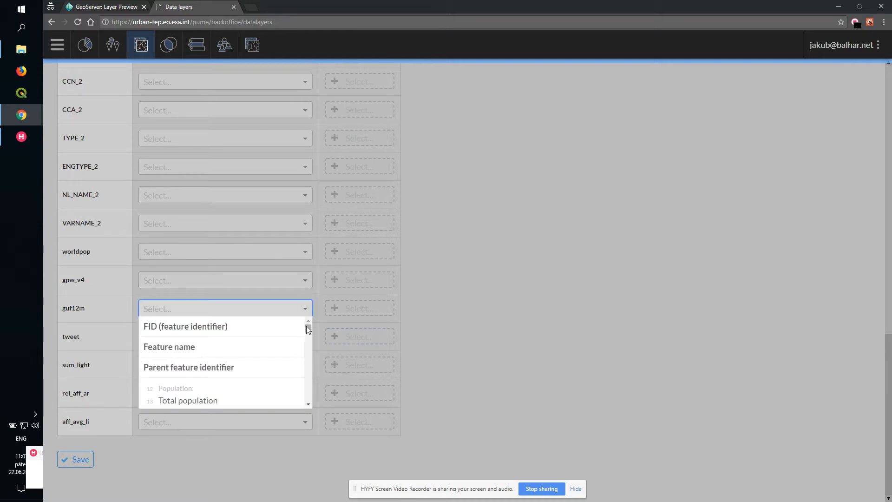
pyautogui.moveTo(308, 328); pyautogui.dragTo(302, 411)
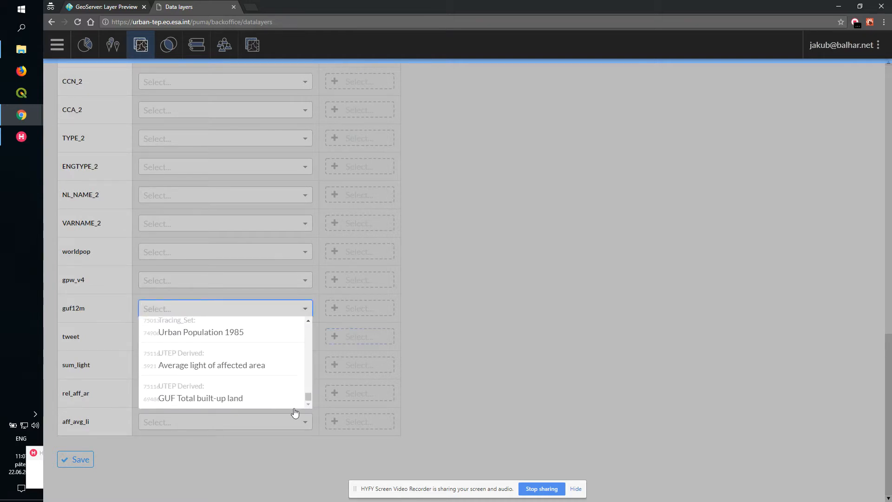
pyautogui.click(223, 392)
pyautogui.click(361, 319)
pyautogui.click(360, 333)
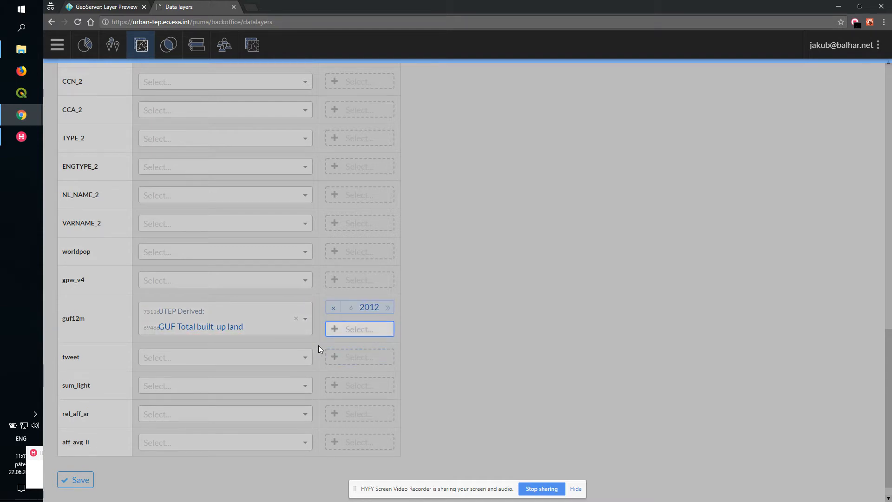
# - Link the aff_avg_li column to Average light of affected area with period 2012, and save the layer settings
pyautogui.click(200, 422)
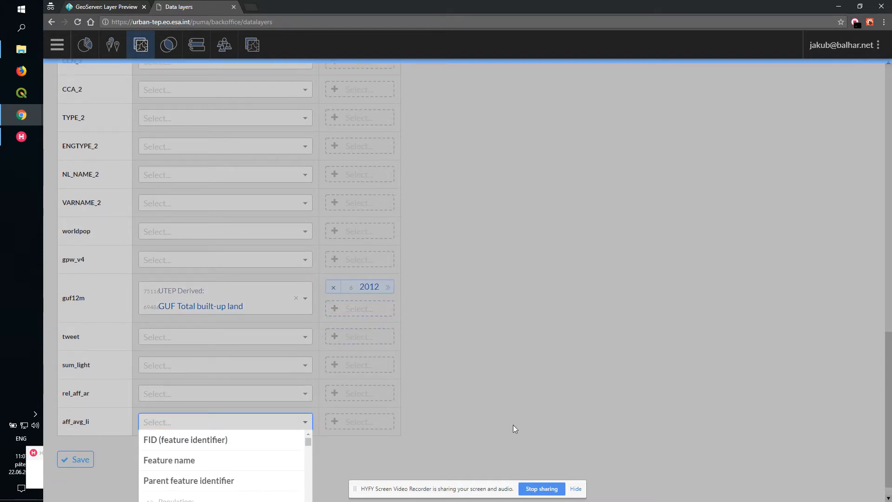
pyautogui.scroll(-1, 357, 420)
pyautogui.moveTo(307, 422); pyautogui.dragTo(307, 492)
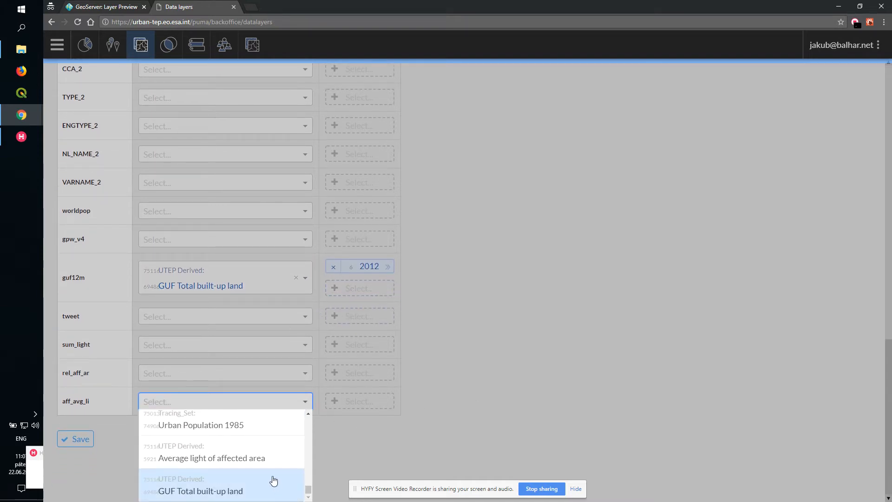
pyautogui.click(266, 459)
pyautogui.click(353, 414)
pyautogui.click(354, 427)
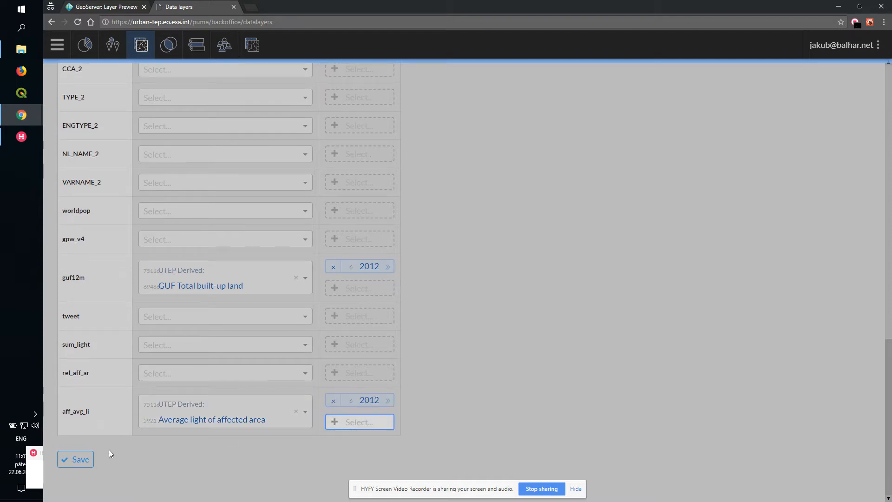
pyautogui.click(73, 459)
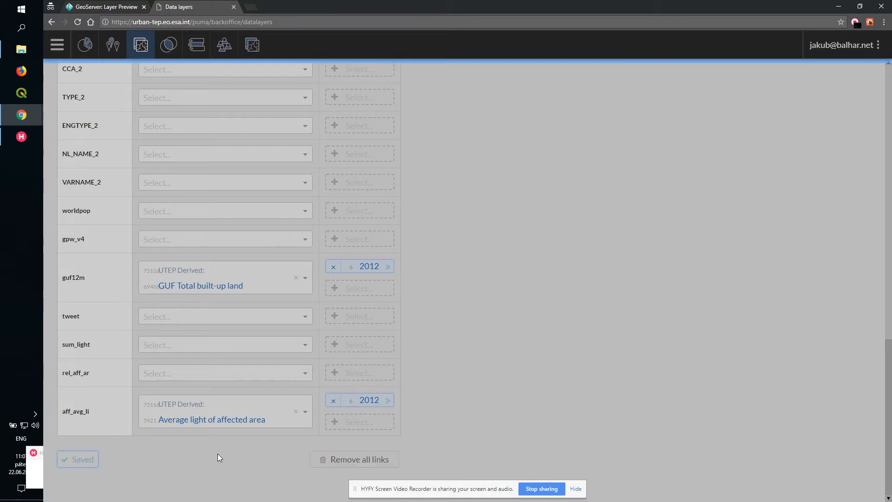
# - Launch the Data Exploration front office from the dashboard and return to the backoffice dashboard
pyautogui.moveTo(890, 405); pyautogui.dragTo(777, 105)
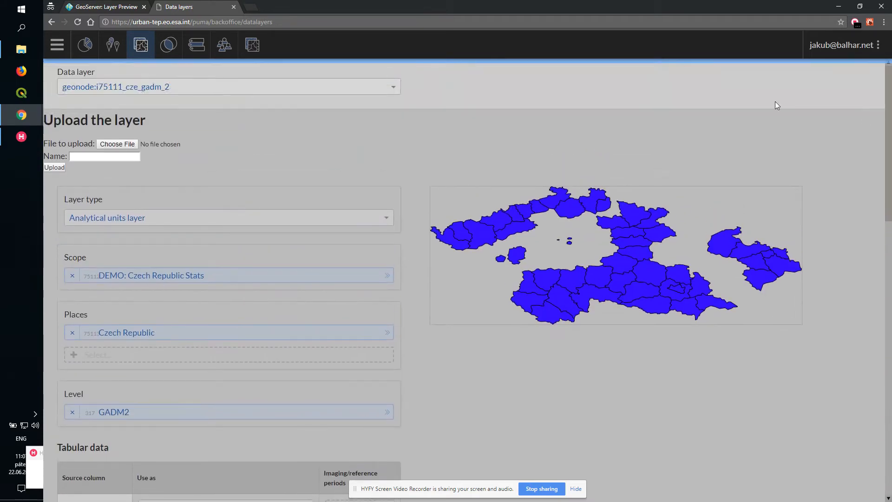
pyautogui.click(84, 45)
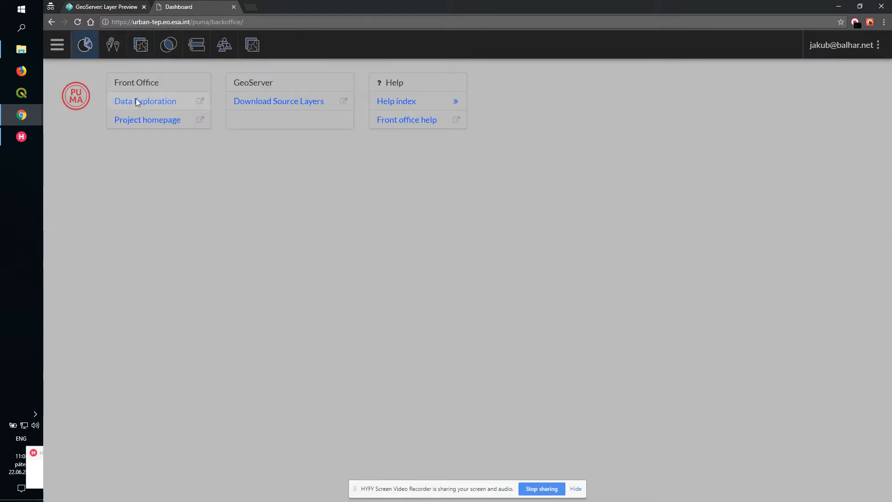
pyautogui.click(136, 102)
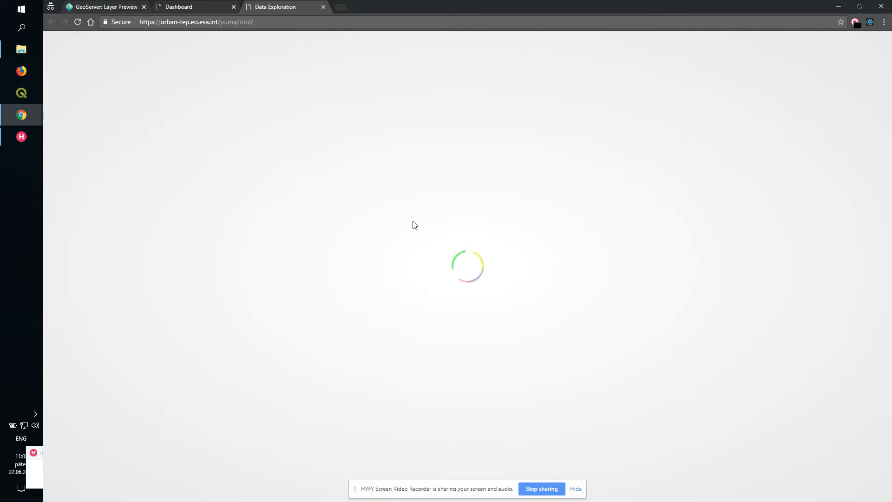
pyautogui.click(205, 7)
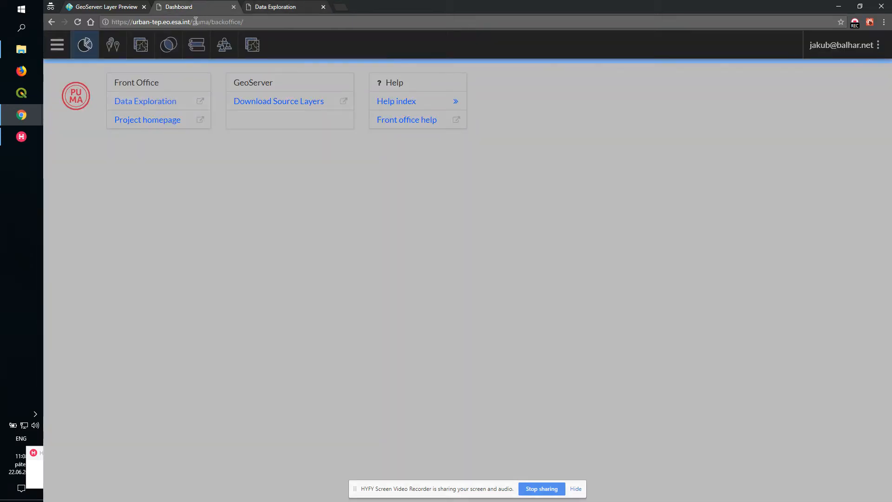
# - Select the Czech Republic place of the DEMO: Czech Republic Stats scope and create its initial data view
pyautogui.click(113, 44)
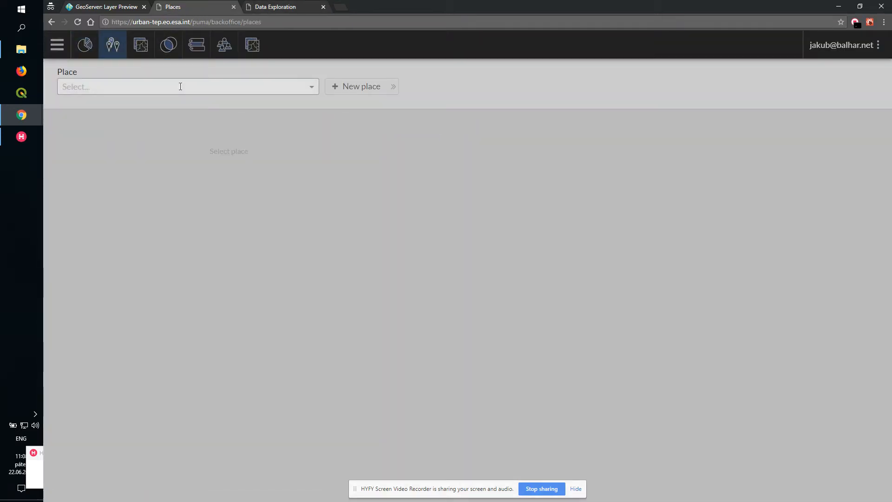
pyautogui.click(180, 86)
pyautogui.write('Czec')
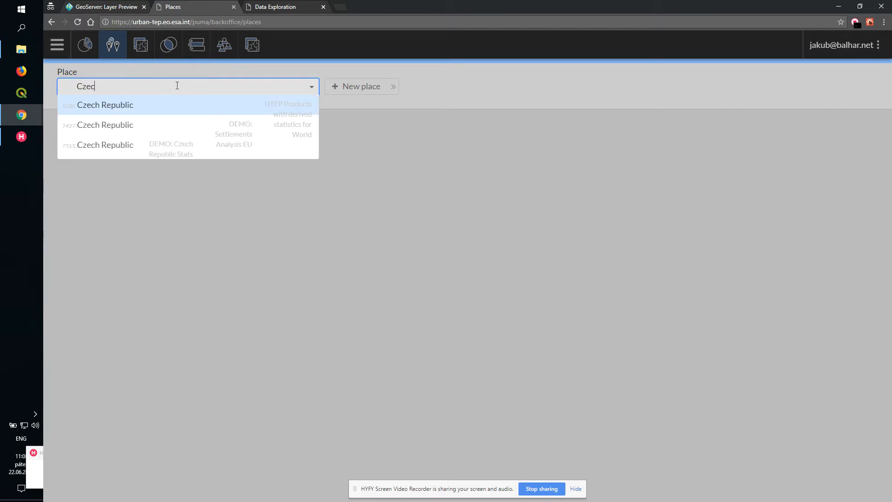
pyautogui.click(142, 145)
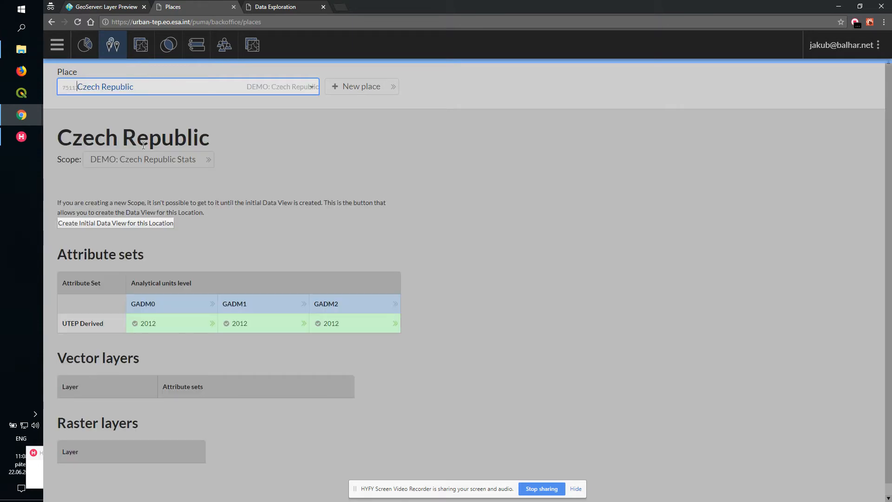
pyautogui.click(129, 226)
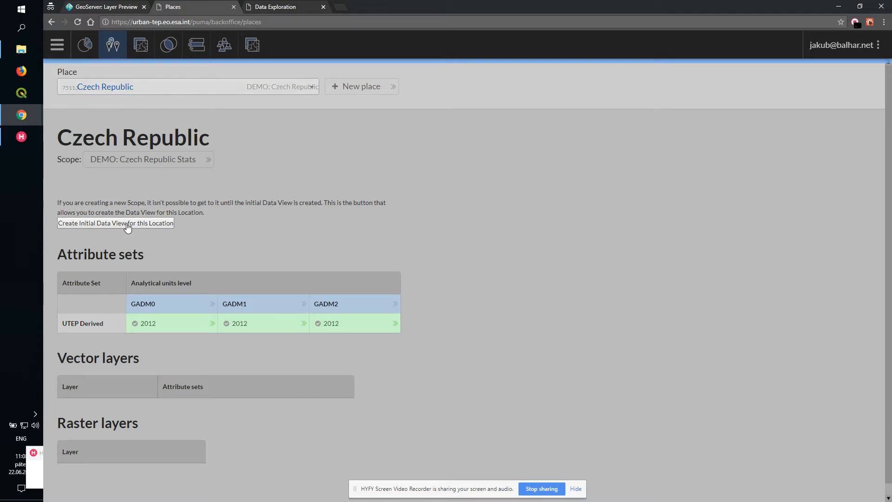
# - Close the old Data Exploration tab, relaunch Data Exploration from the dashboard and open the DEMO: Czech Republic Stats scope
pyautogui.click(551, 79)
pyautogui.click(322, 7)
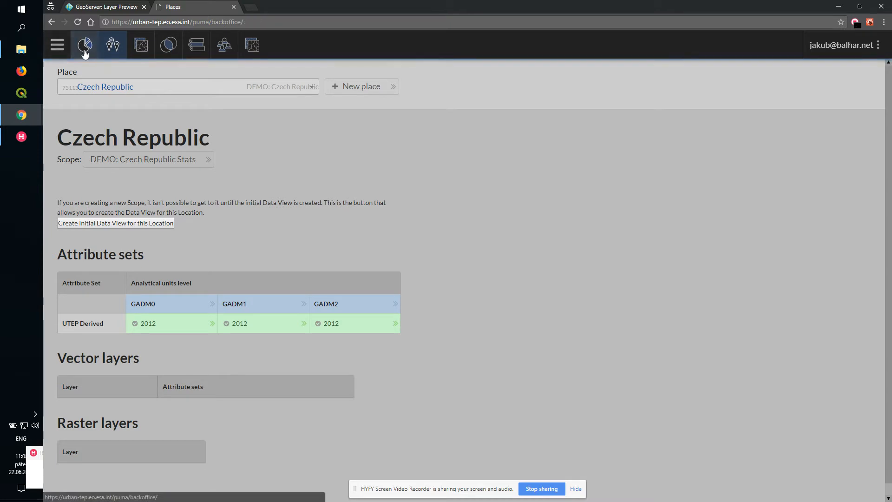
pyautogui.click(84, 47)
pyautogui.click(146, 100)
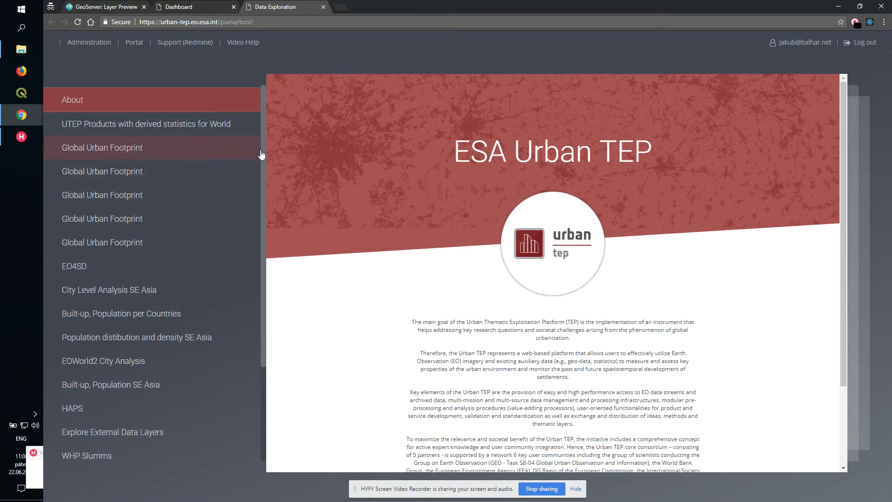
pyautogui.scroll(-5, 261, 155)
pyautogui.click(115, 450)
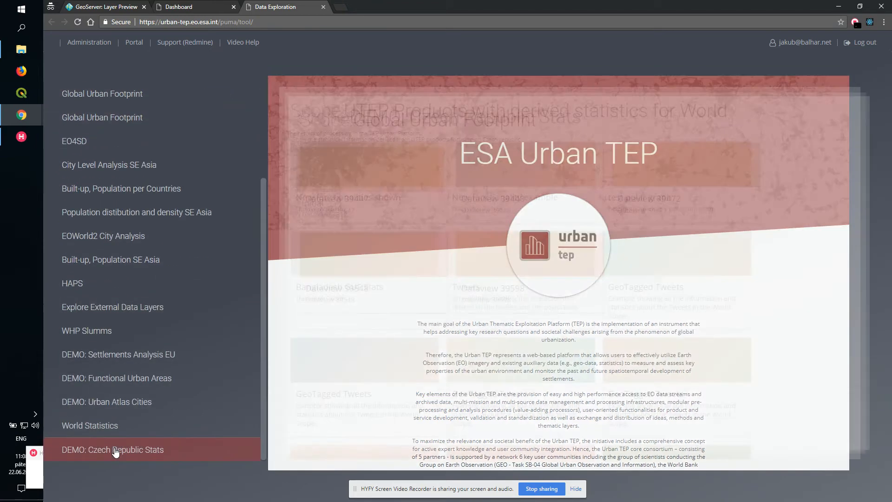
pyautogui.click(351, 183)
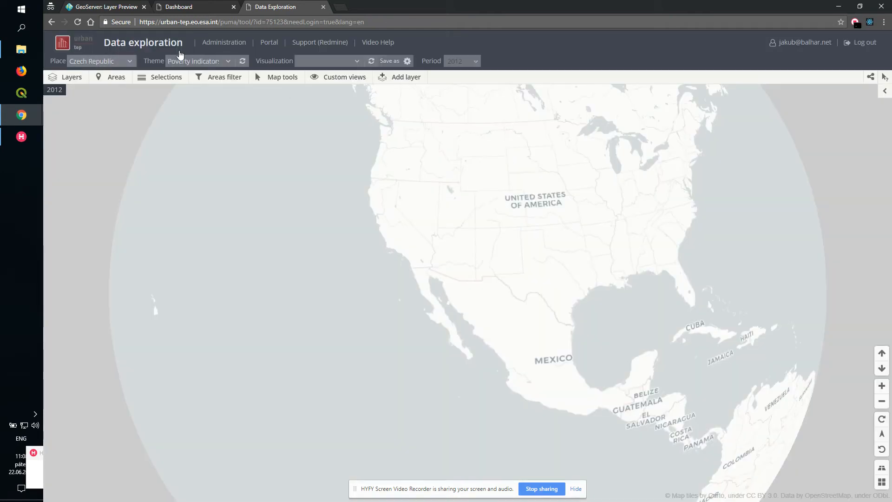
# - Pan the globe to Europe and switch on the Area outlines layer to show Czechia
pyautogui.moveTo(807, 257); pyautogui.dragTo(352, 388)
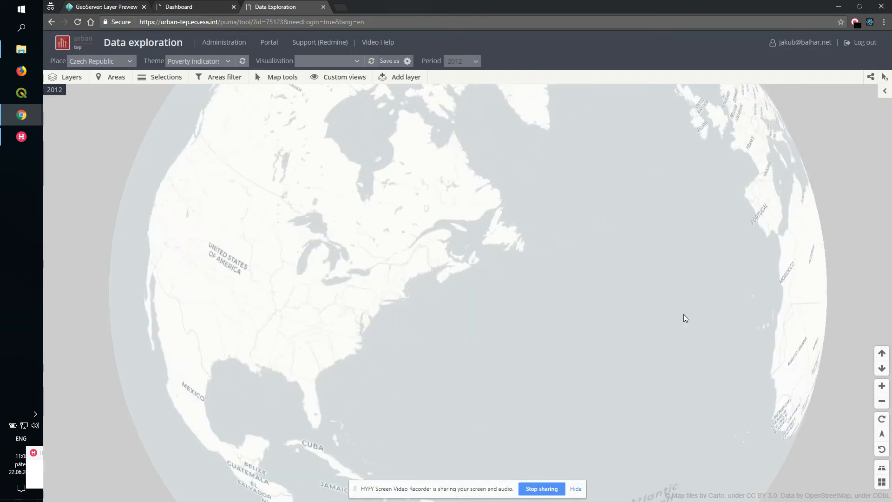
pyautogui.moveTo(684, 315); pyautogui.dragTo(432, 339)
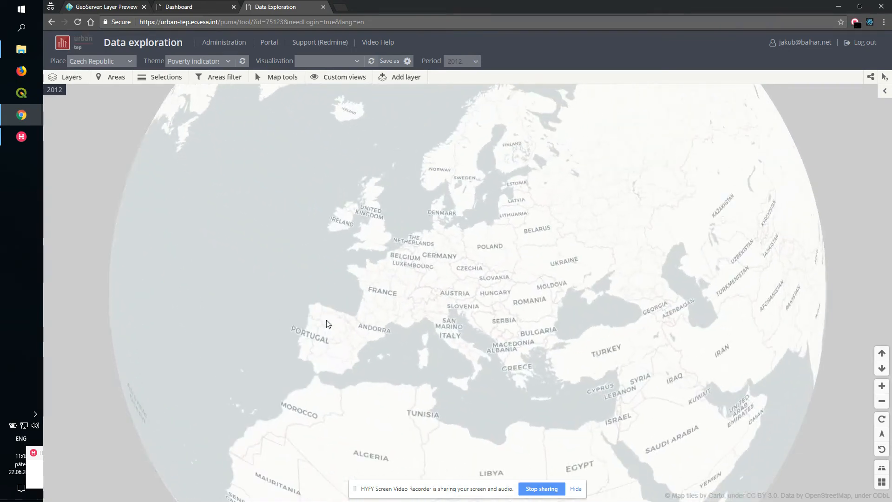
pyautogui.click(78, 79)
pyautogui.click(60, 121)
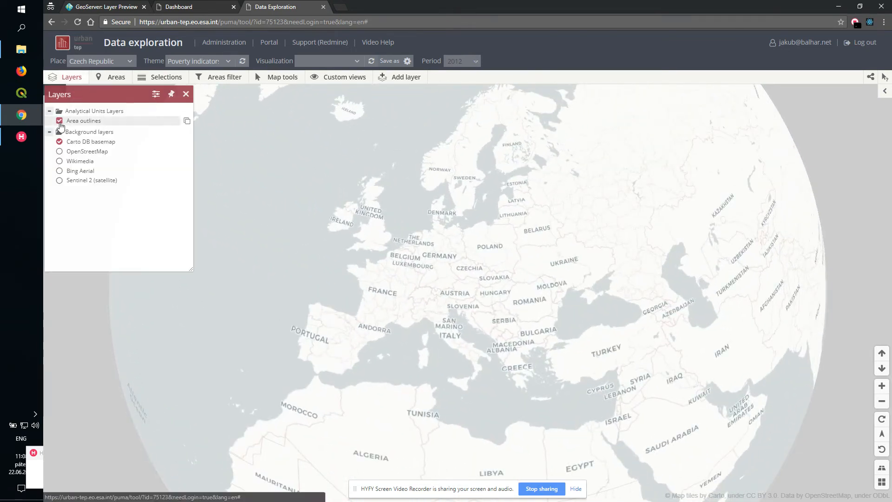
pyautogui.scroll(2, 449, 296)
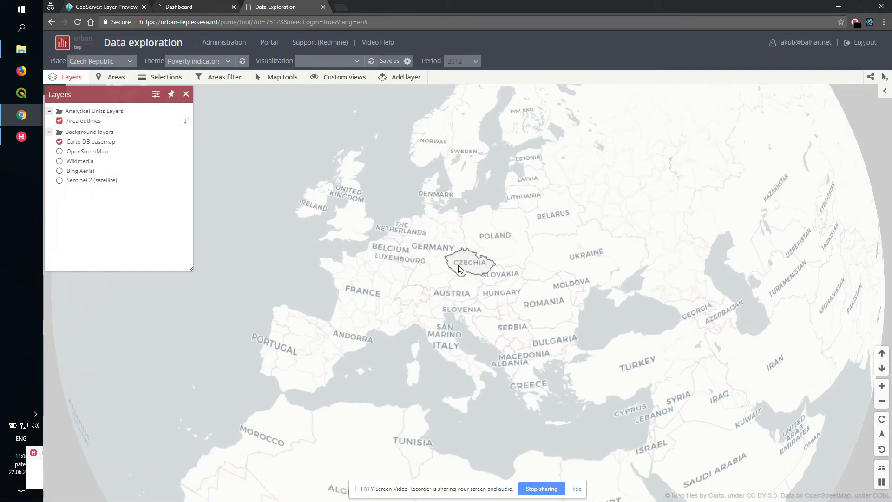
pyautogui.moveTo(446, 332); pyautogui.dragTo(453, 362)
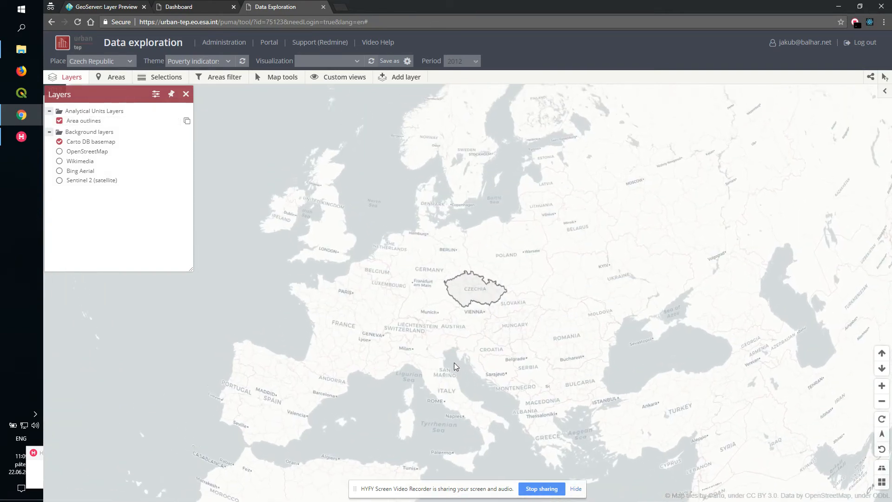
# - Expand Czech Republic in the Areas panel to list its regions and re-enable the area outlines
pyautogui.click(129, 80)
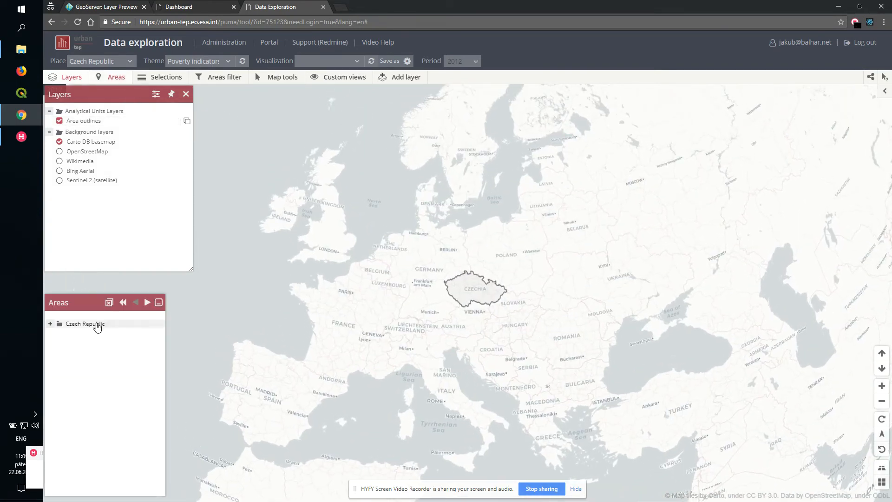
pyautogui.click(49, 324)
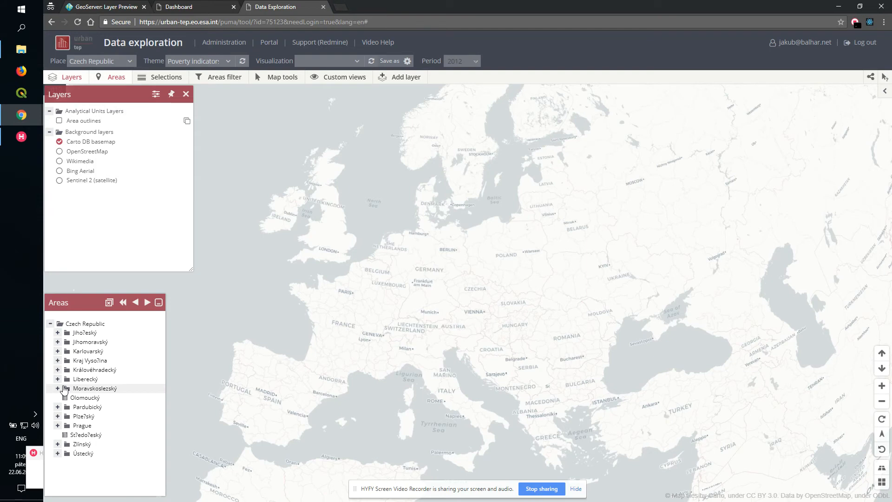
pyautogui.click(59, 122)
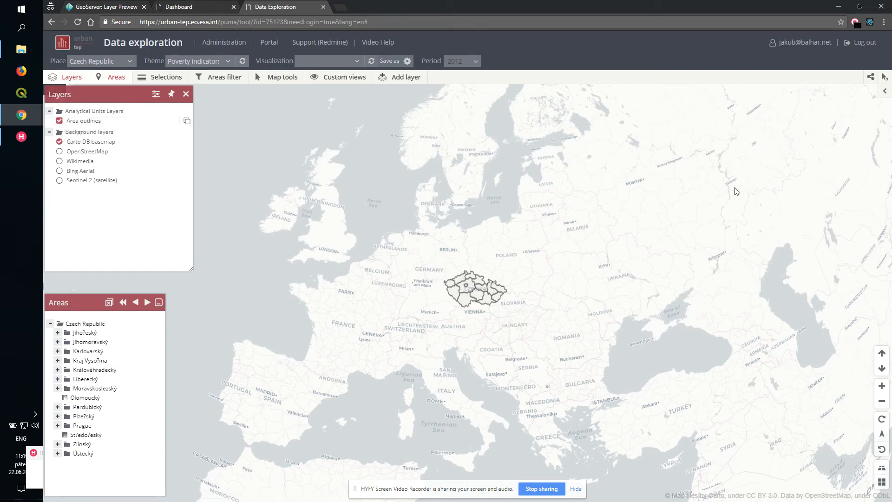
# - Add a Scatter chart using all UTEP Derived attributes in the side chart panel
pyautogui.click(883, 95)
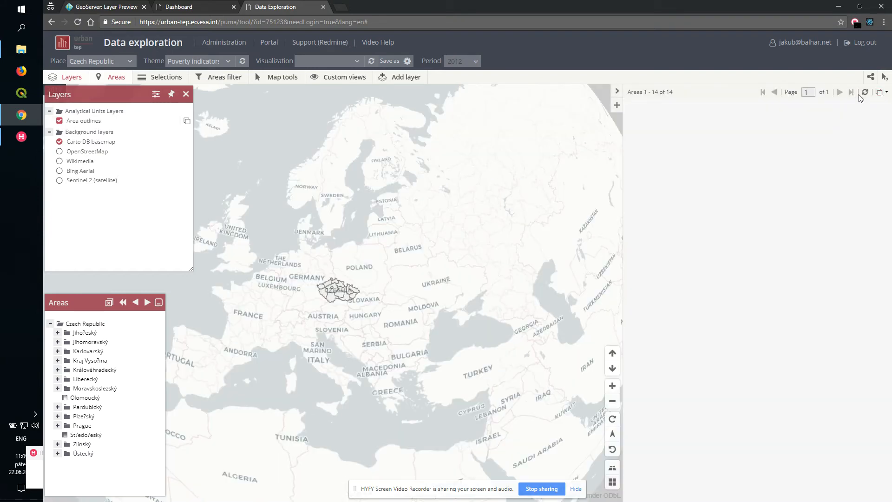
pyautogui.click(617, 105)
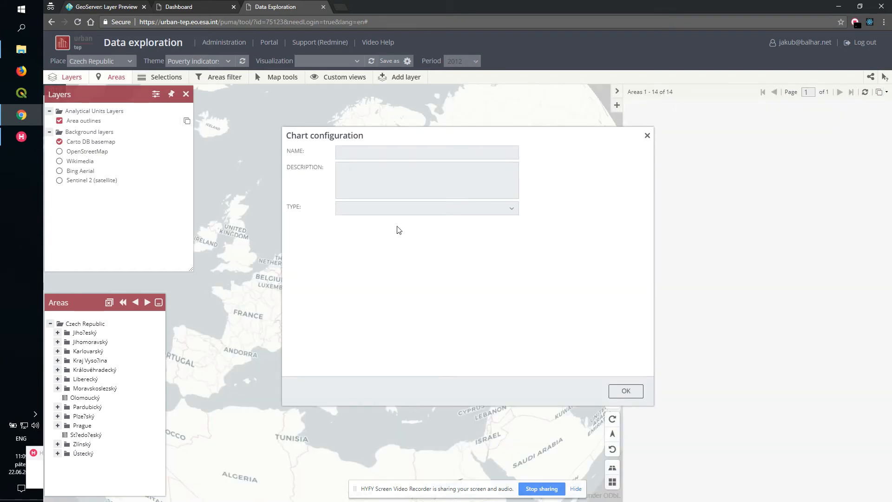
pyautogui.click(389, 214)
pyautogui.click(372, 248)
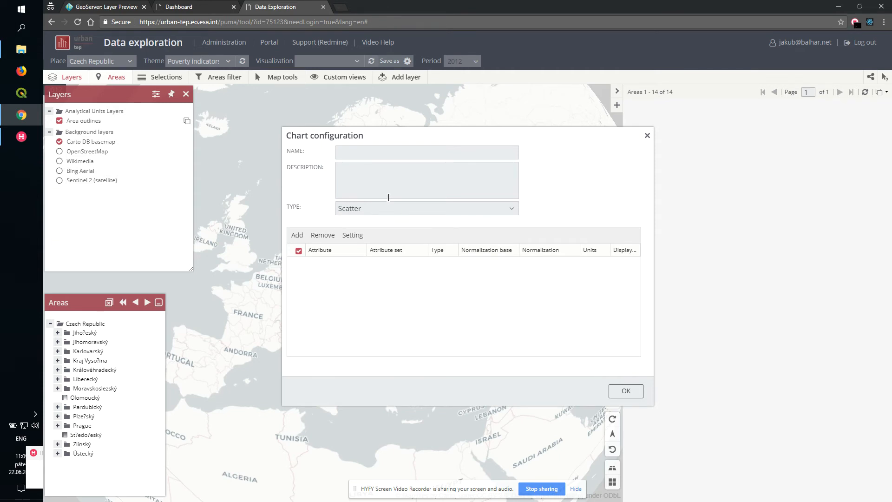
pyautogui.click(295, 236)
pyautogui.click(291, 251)
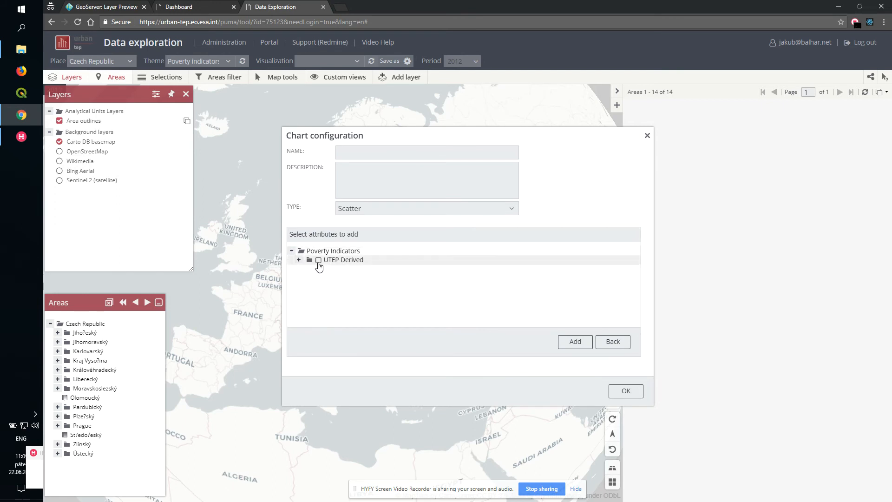
pyautogui.click(319, 260)
pyautogui.click(571, 346)
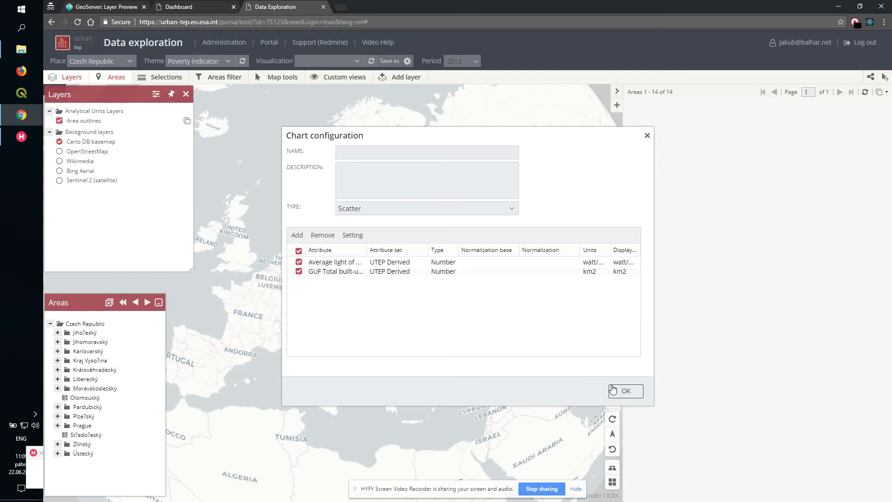
pyautogui.click(618, 393)
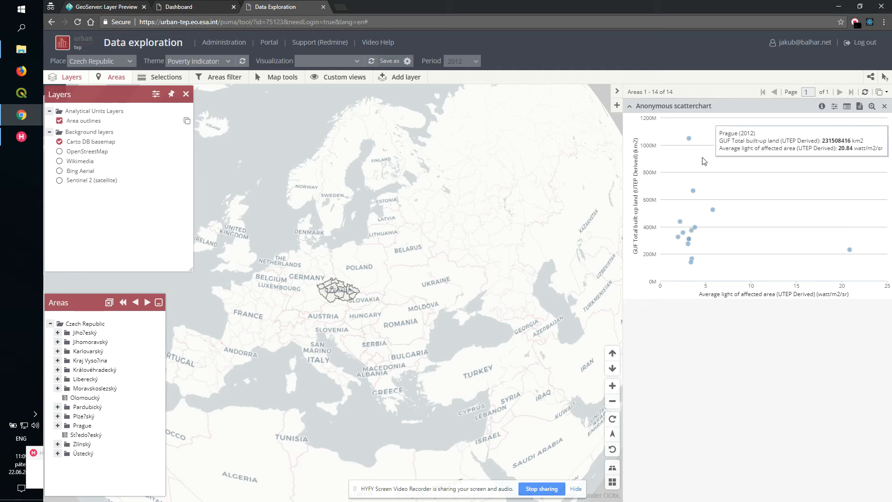
pyautogui.moveTo(690, 139)
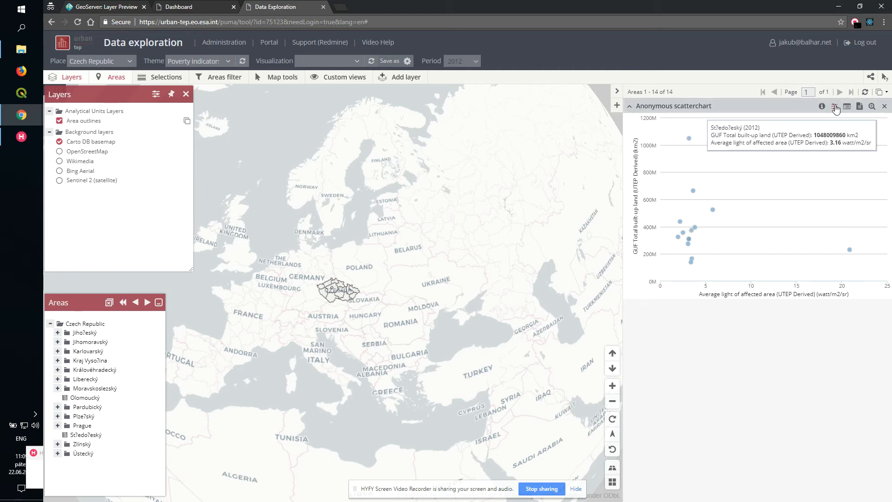
pyautogui.click(832, 109)
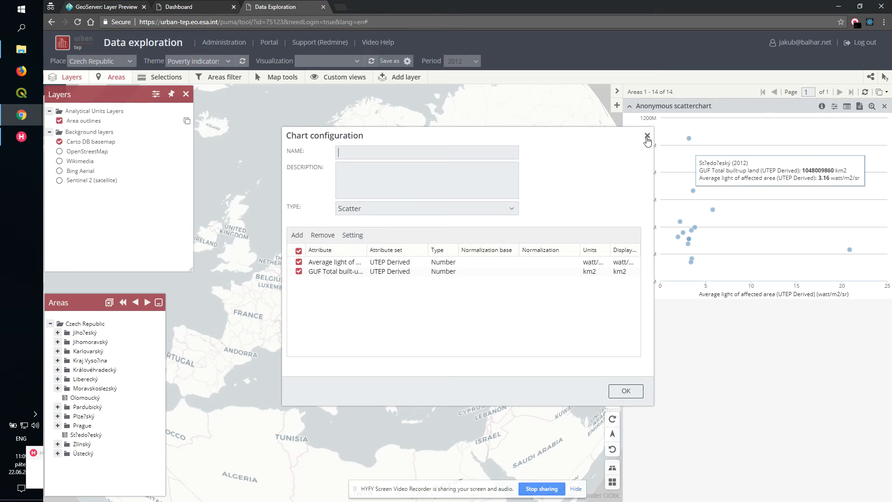
pyautogui.click(648, 138)
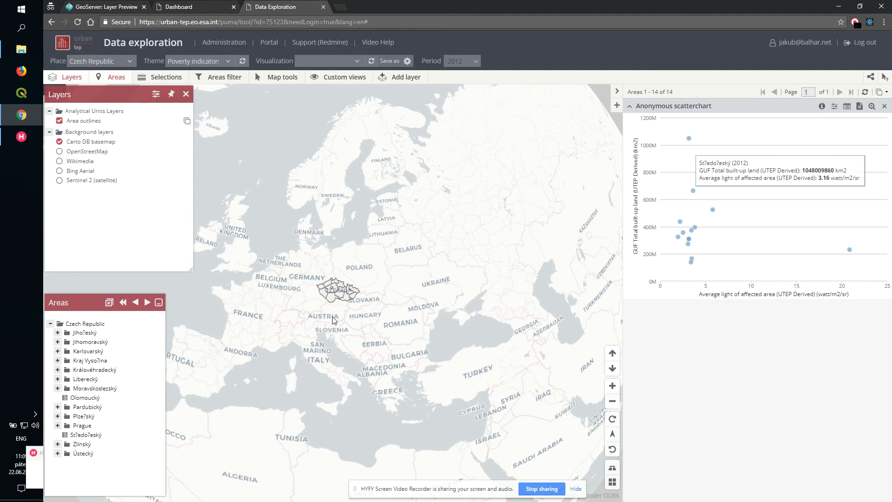
pyautogui.scroll(3, 338, 317)
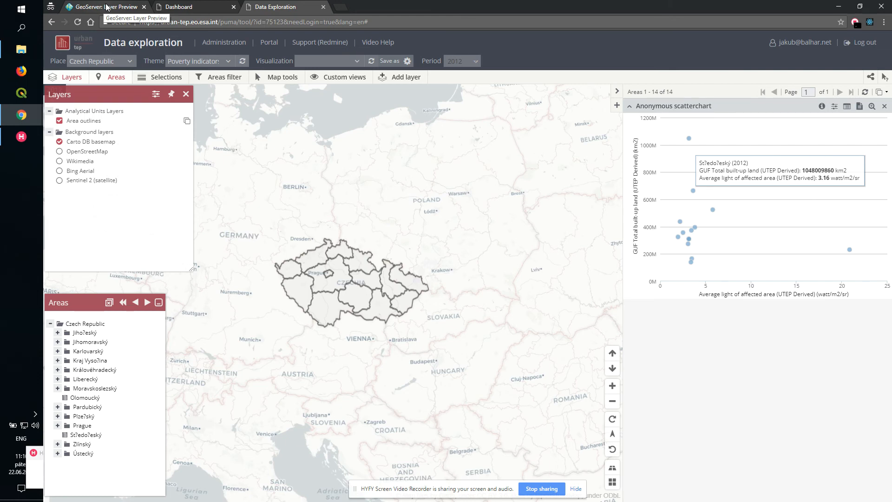
# - Search the GeoServer layer preview for gpw and save gpw-v4-population-density_2010 as a GeoTiff file
pyautogui.click(104, 7)
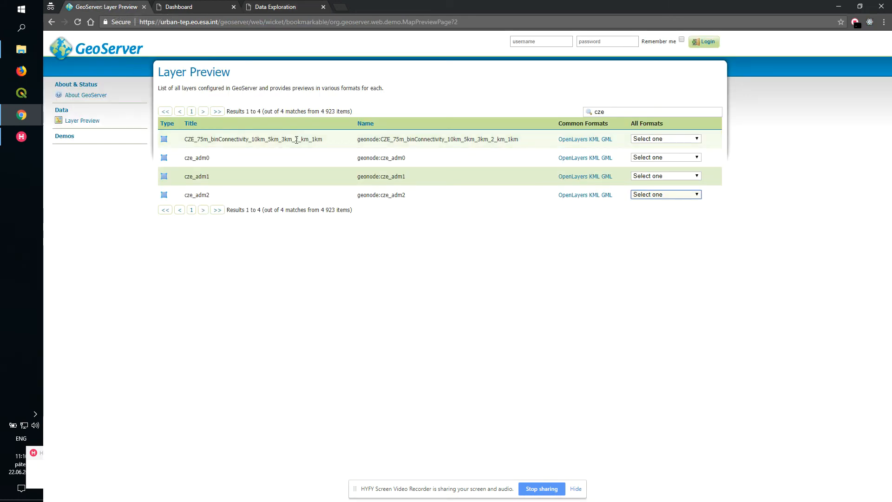
pyautogui.doubleClick(632, 112)
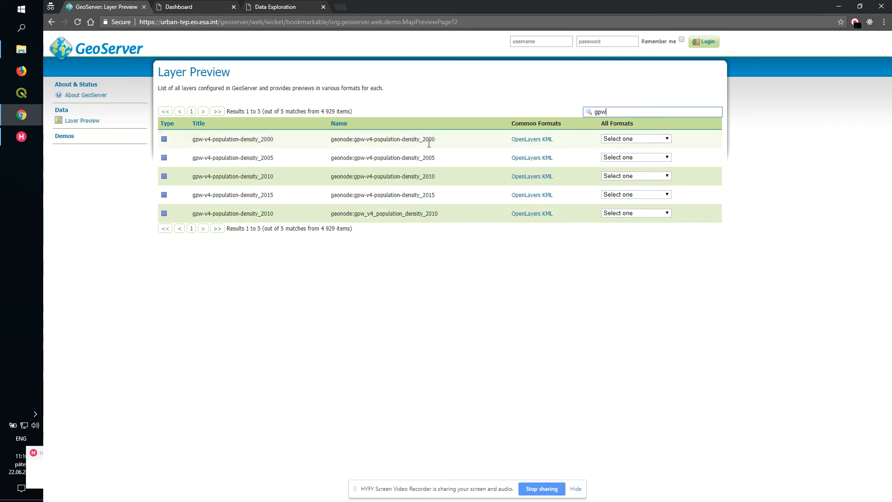
pyautogui.click(624, 178)
pyautogui.scroll(-1, 634, 270)
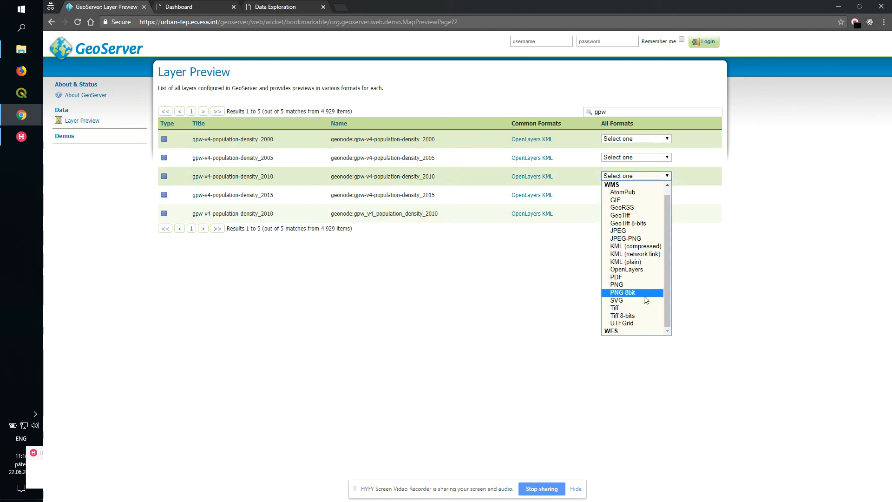
pyautogui.click(621, 216)
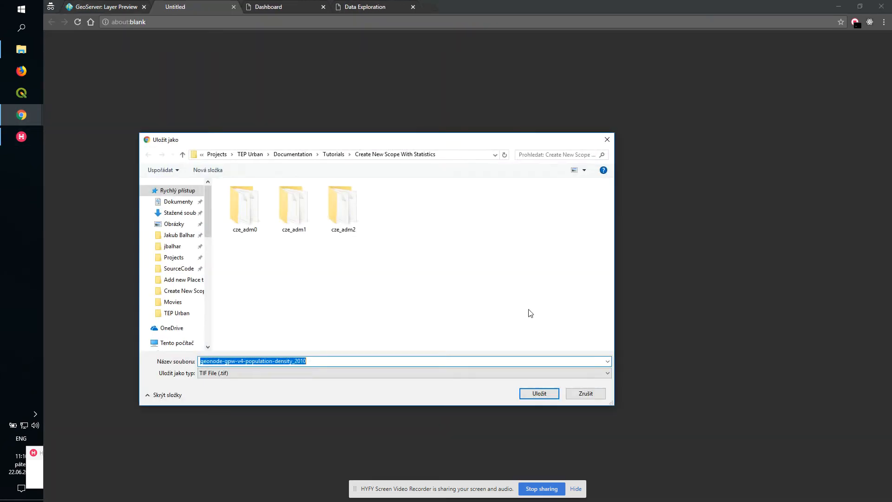
pyautogui.click(538, 395)
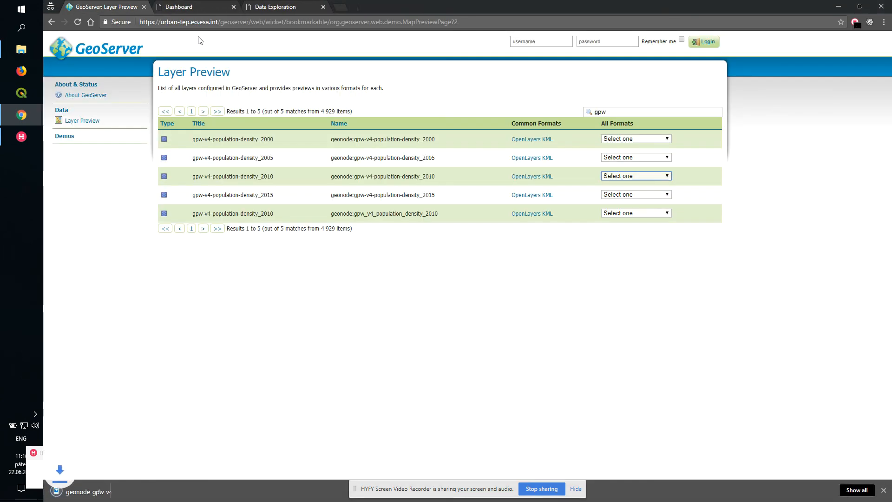
# - Open the Add layer dialog in Data Exploration and choose the geonode-gpw-v4-population-density_2010 file from the Create New Scope With Statistics folder
pyautogui.click(252, 6)
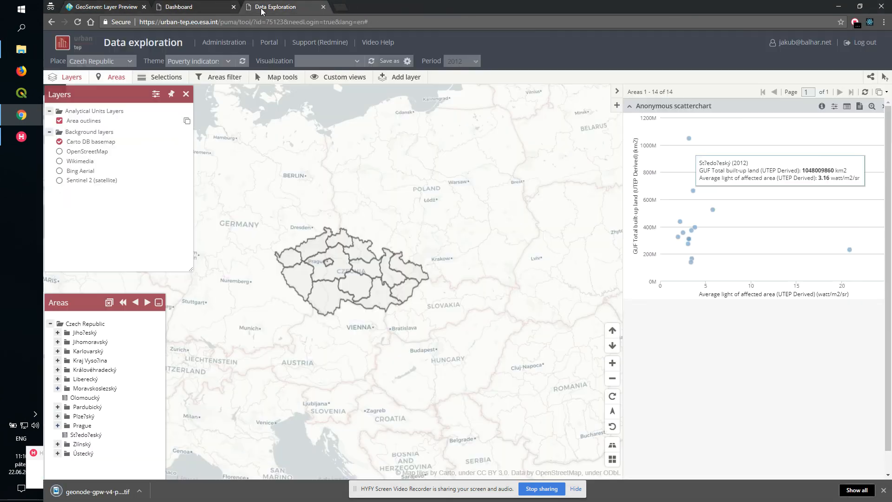
pyautogui.click(403, 77)
pyautogui.click(271, 218)
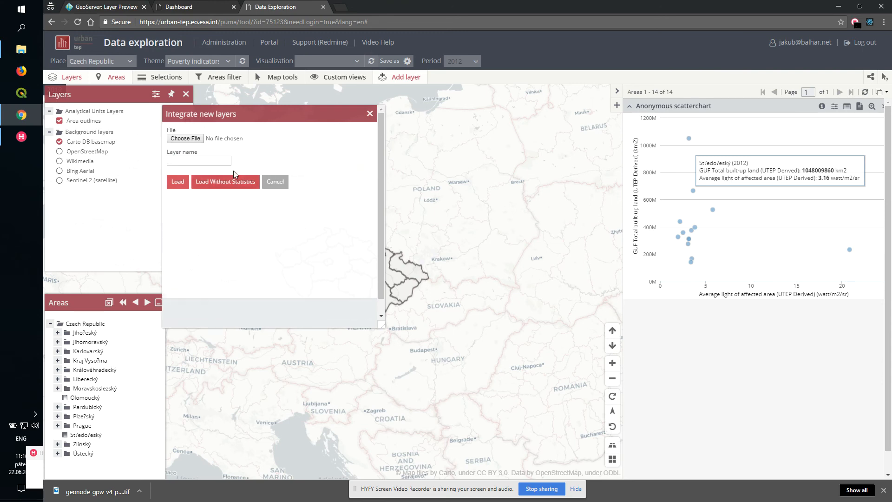
pyautogui.click(195, 140)
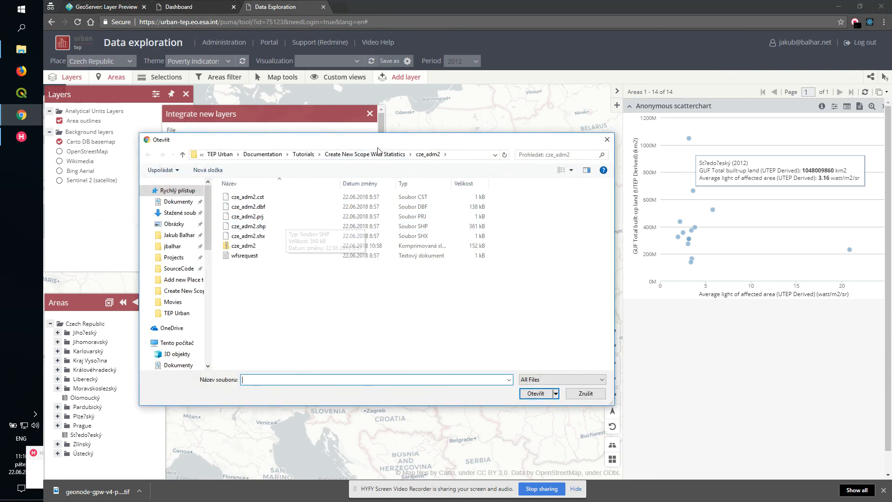
pyautogui.click(365, 154)
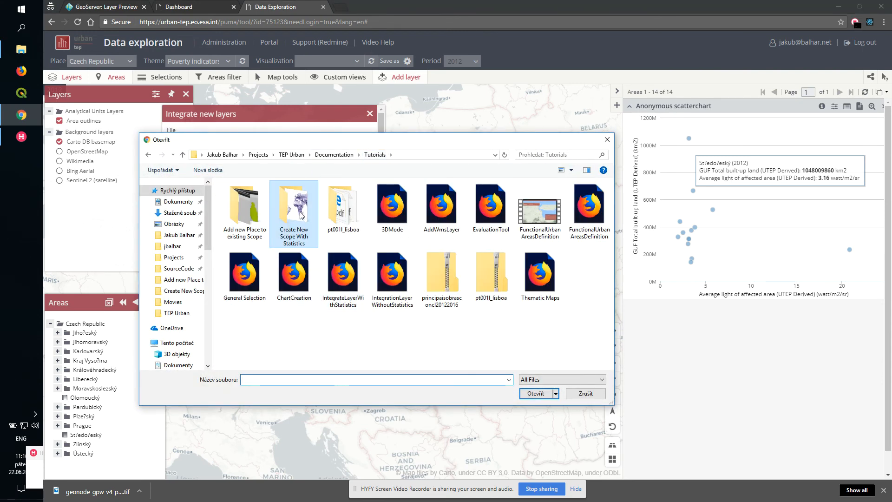
pyautogui.click(540, 215)
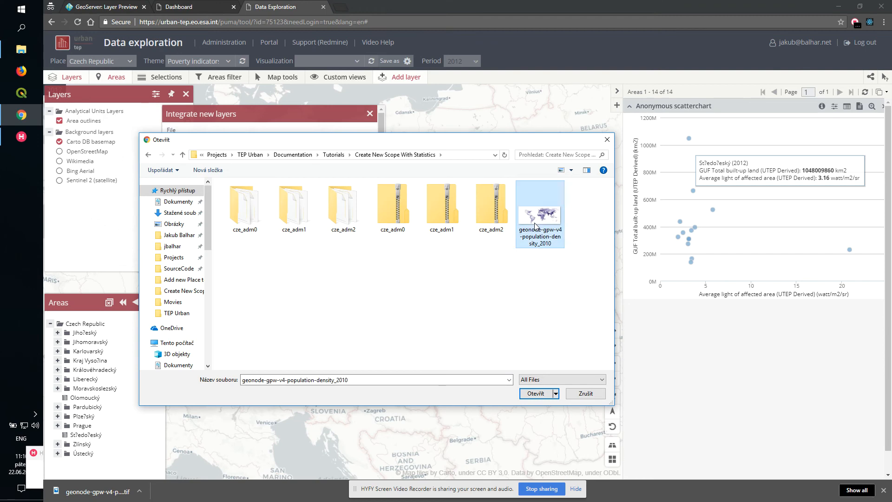
pyautogui.click(536, 393)
# - Name the layer GPW - Information 2010 and try to load it with statistics
pyautogui.click(189, 162)
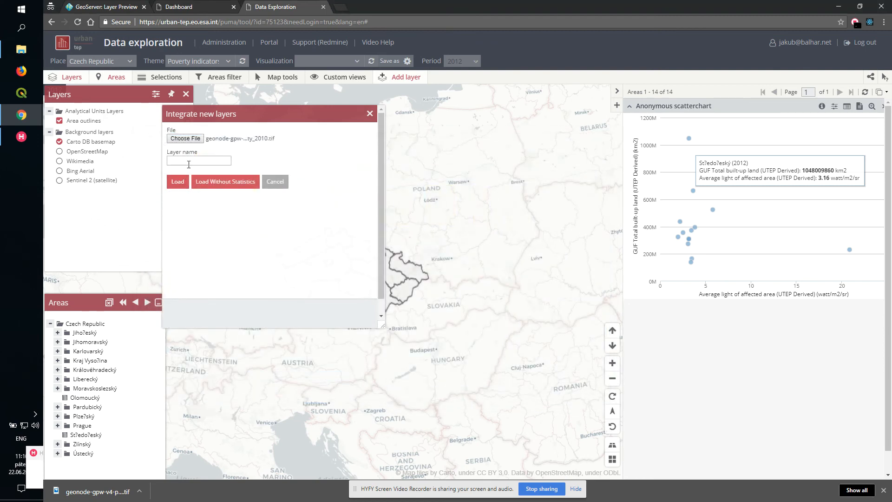
pyautogui.write('GPW - Information 2010')
pyautogui.click(177, 184)
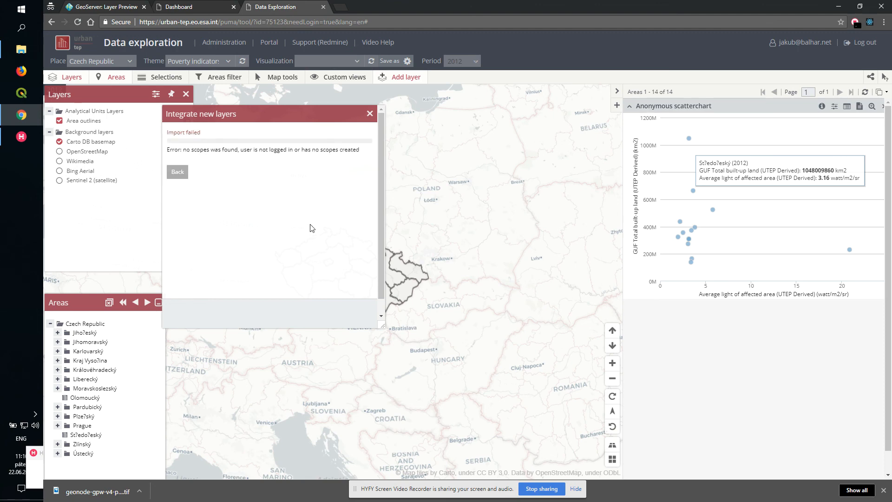
# - Reselect the Poverty indicators theme and close the Integrate new layers dialog
pyautogui.moveTo(292, 117); pyautogui.dragTo(466, 197)
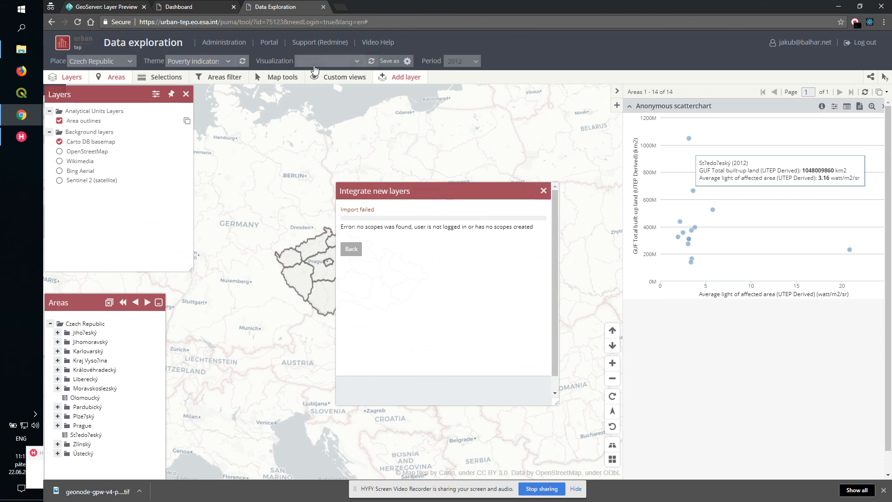
pyautogui.click(93, 62)
pyautogui.click(91, 75)
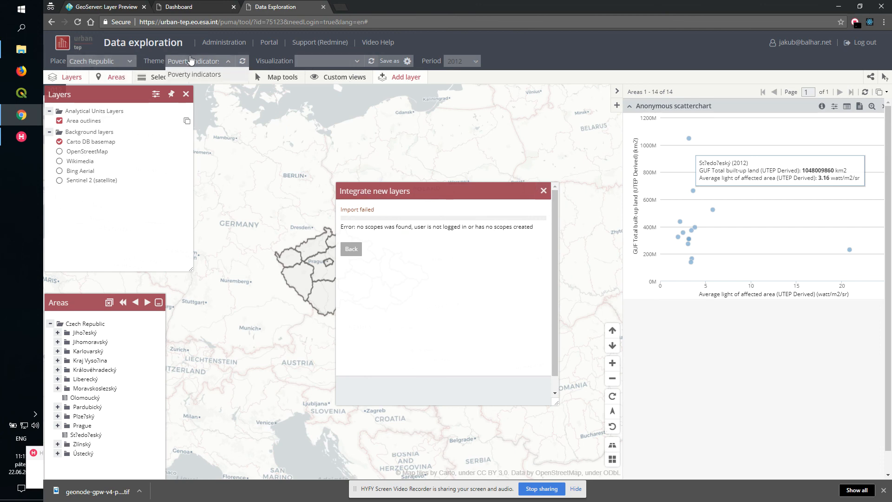
pyautogui.click(543, 191)
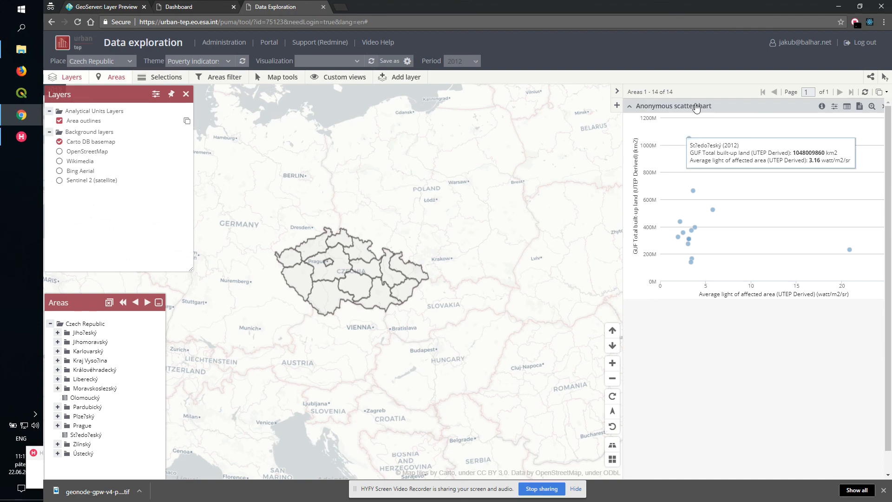